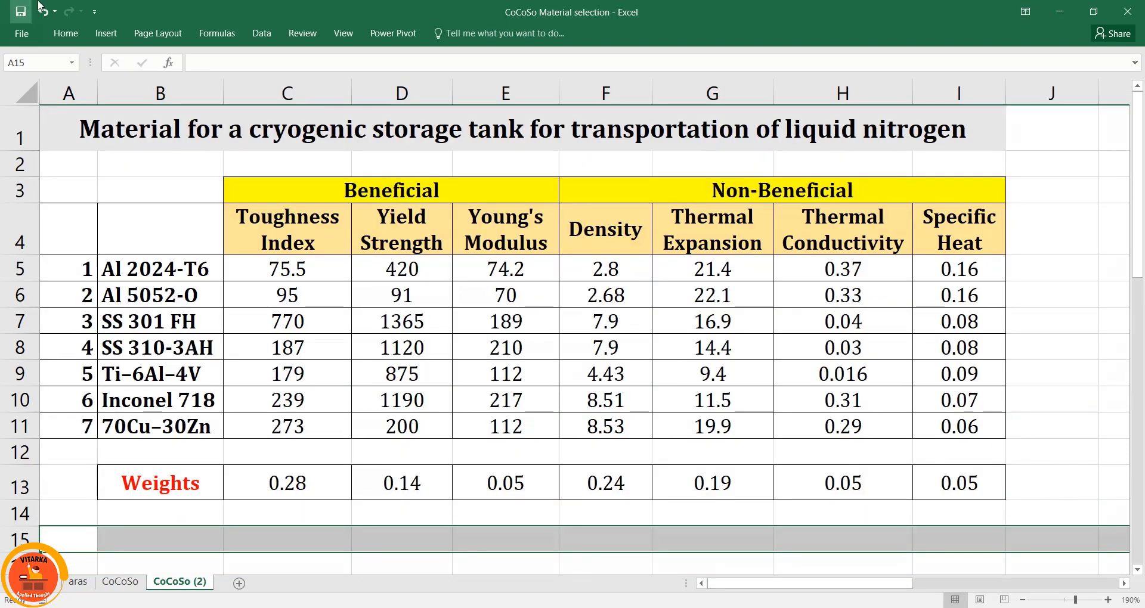
Review the decision matrix for the cryogenic storage tank: its title, seven candidate materials, beneficial and non-beneficial criteria, and their values
{"action": "left_click", "coordinate": [83, 129]}
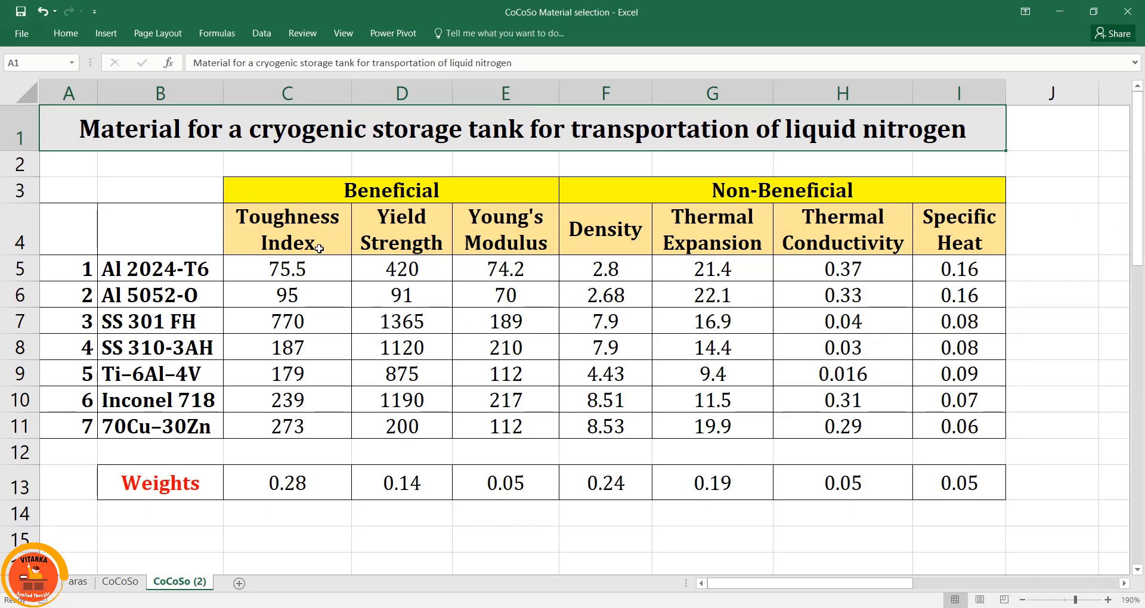
{"action": "left_click_drag", "start_coordinate": [169, 266], "coordinate": [160, 425]}
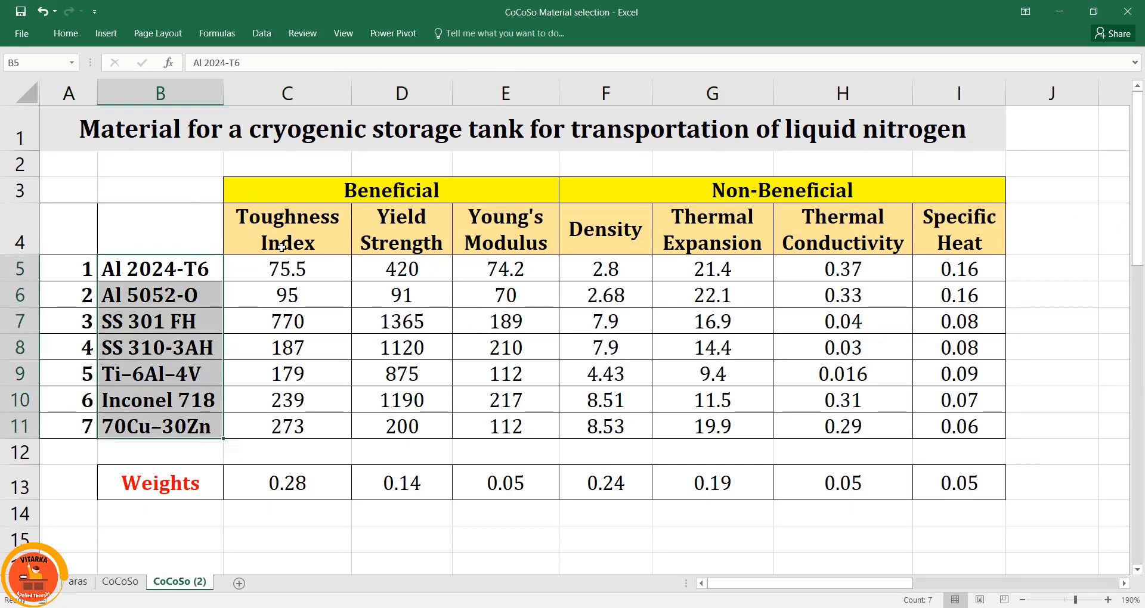
{"action": "left_click_drag", "start_coordinate": [282, 246], "coordinate": [534, 244]}
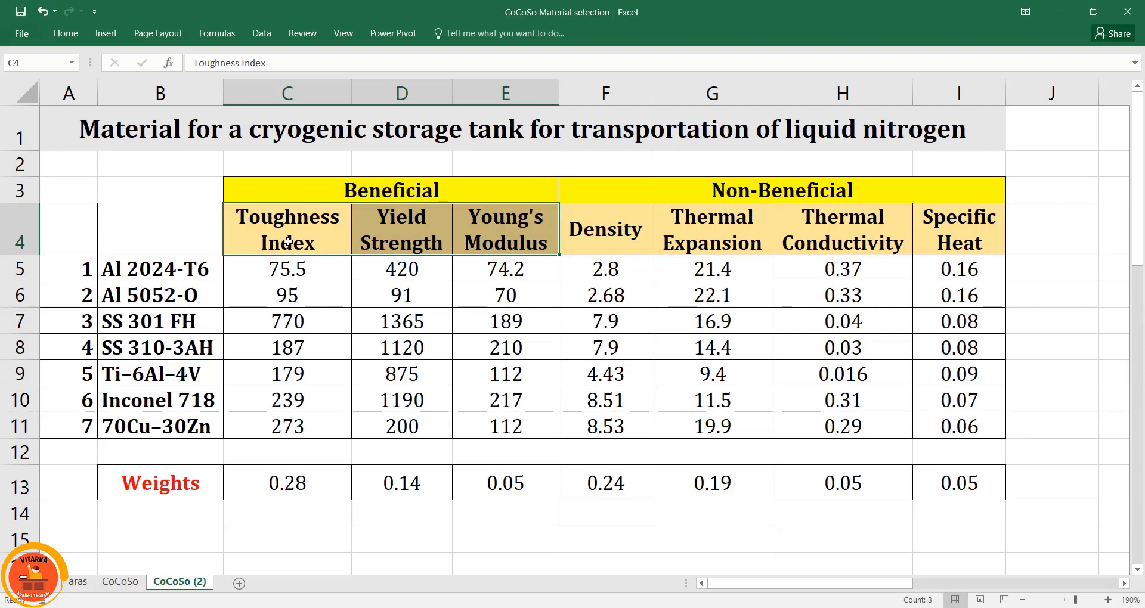
{"action": "left_click", "coordinate": [515, 238]}
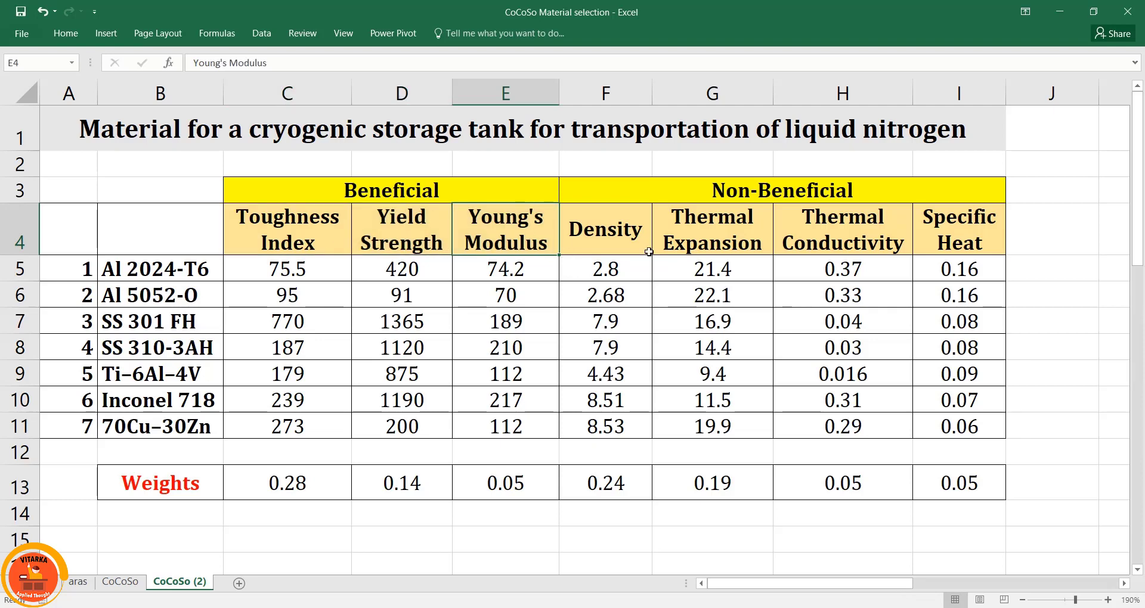
{"action": "left_click", "coordinate": [621, 235]}
{"action": "left_click", "coordinate": [713, 234]}
{"action": "left_click", "coordinate": [843, 234]}
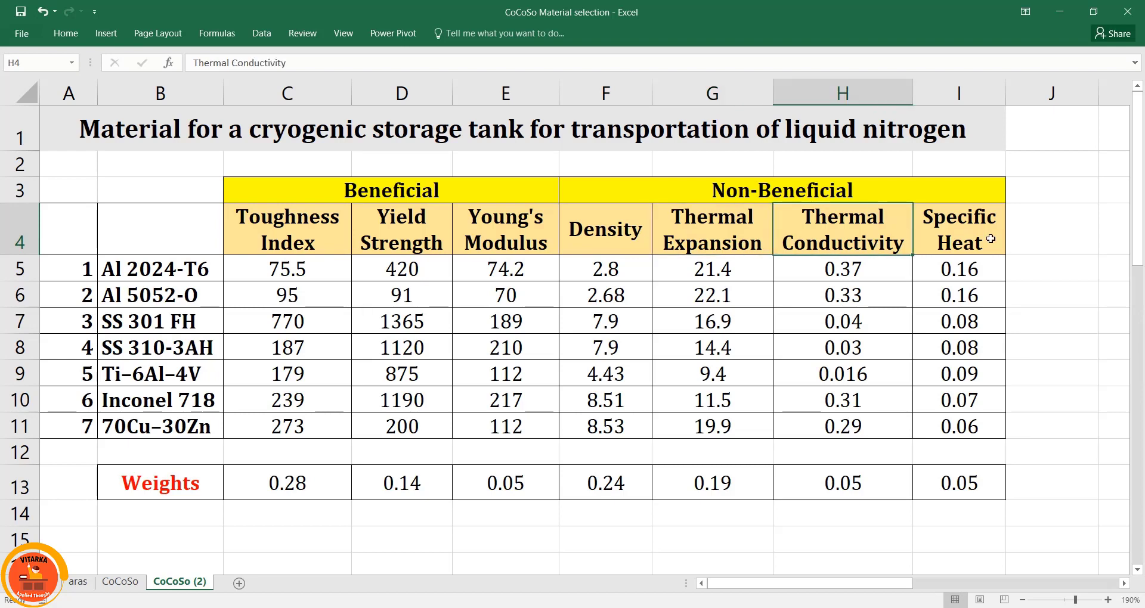
{"action": "left_click", "coordinate": [991, 239]}
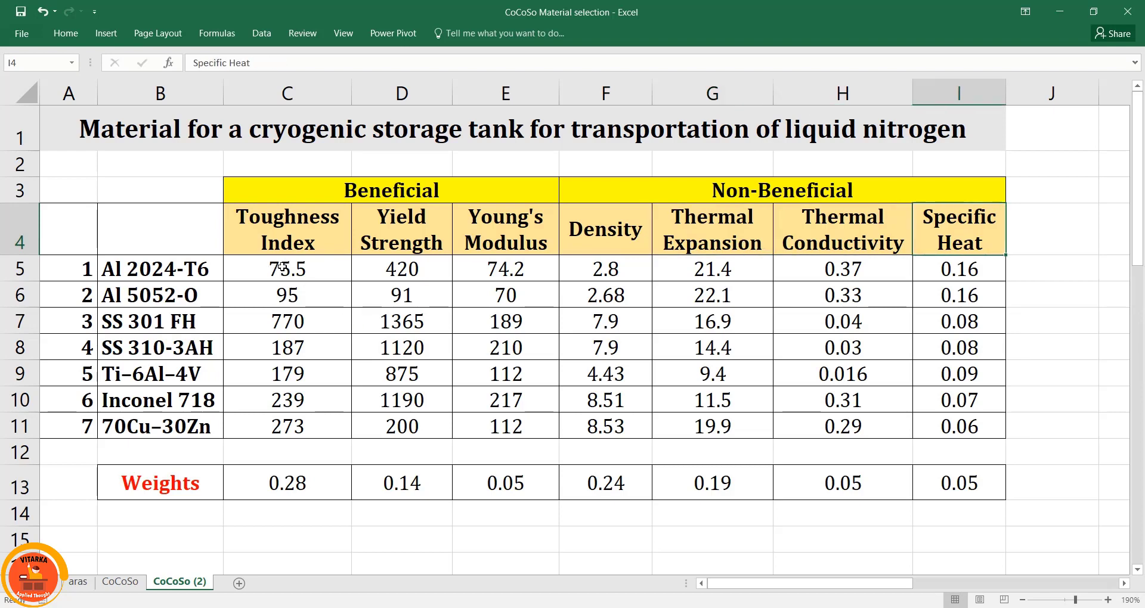
{"action": "left_click_drag", "start_coordinate": [279, 270], "coordinate": [931, 435]}
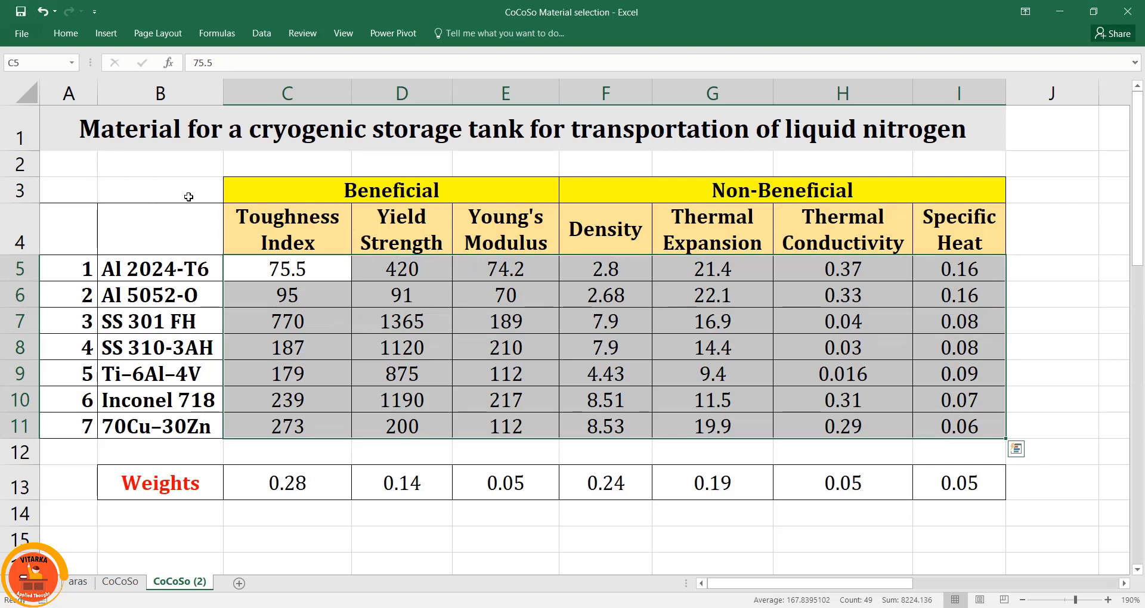
{"action": "left_click_drag", "start_coordinate": [109, 188], "coordinate": [913, 430]}
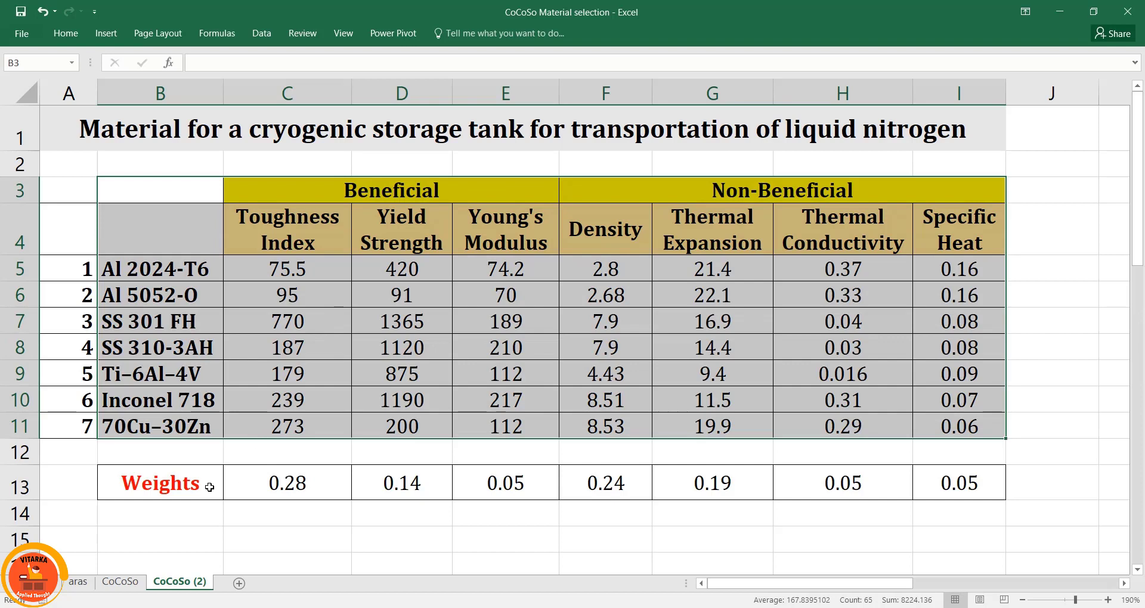
Examine the weights assigned to the seven criteria and compare them with the criteria headings and the full decision matrix
{"action": "left_click", "coordinate": [186, 493]}
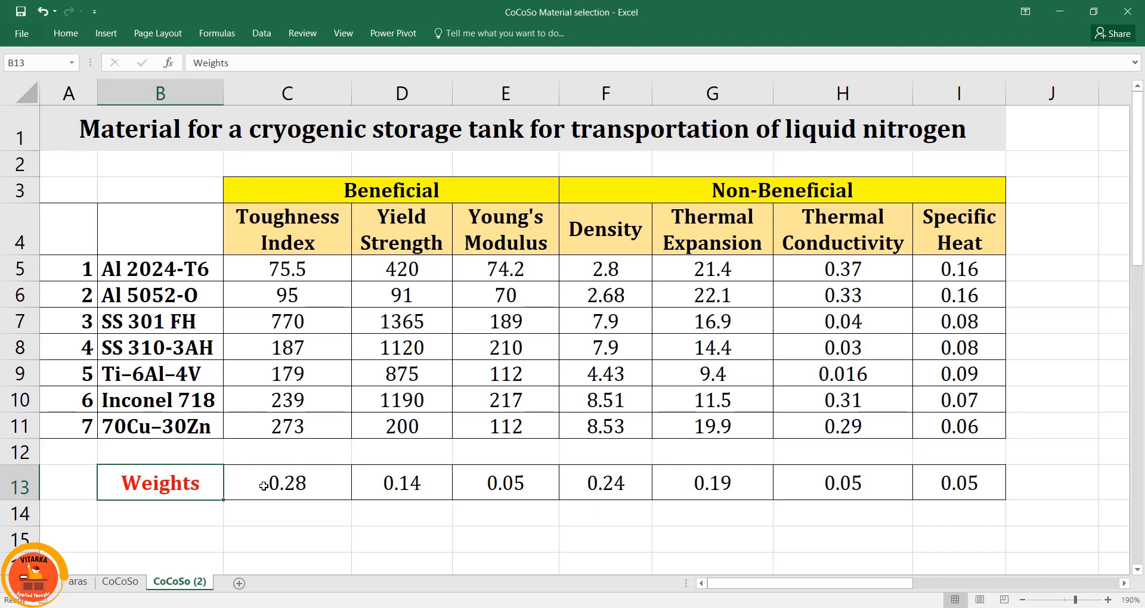
{"action": "left_click_drag", "start_coordinate": [259, 487], "coordinate": [906, 482]}
{"action": "left_click_drag", "start_coordinate": [277, 233], "coordinate": [978, 234]}
{"action": "left_click_drag", "start_coordinate": [273, 485], "coordinate": [908, 495]}
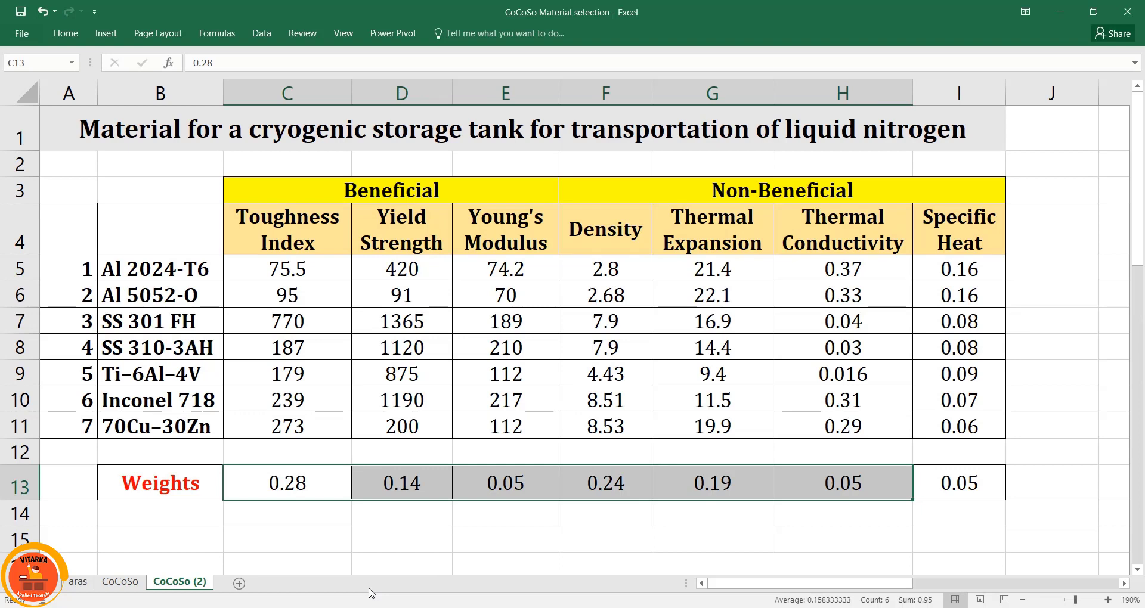
{"action": "key", "text": "ctrl+Right"}
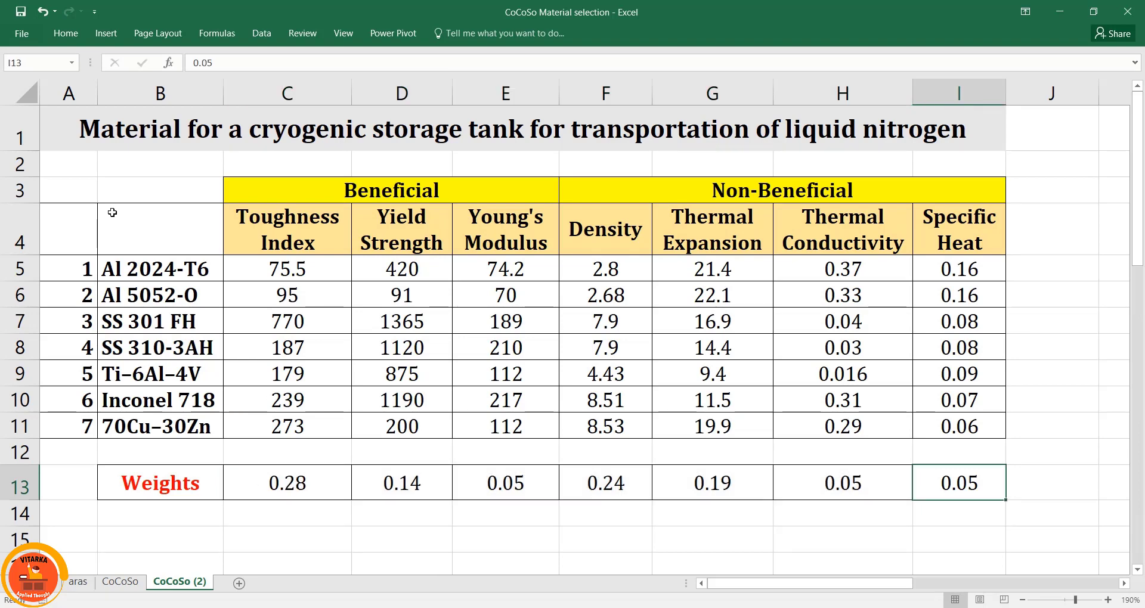
{"action": "left_click_drag", "start_coordinate": [70, 190], "coordinate": [954, 426]}
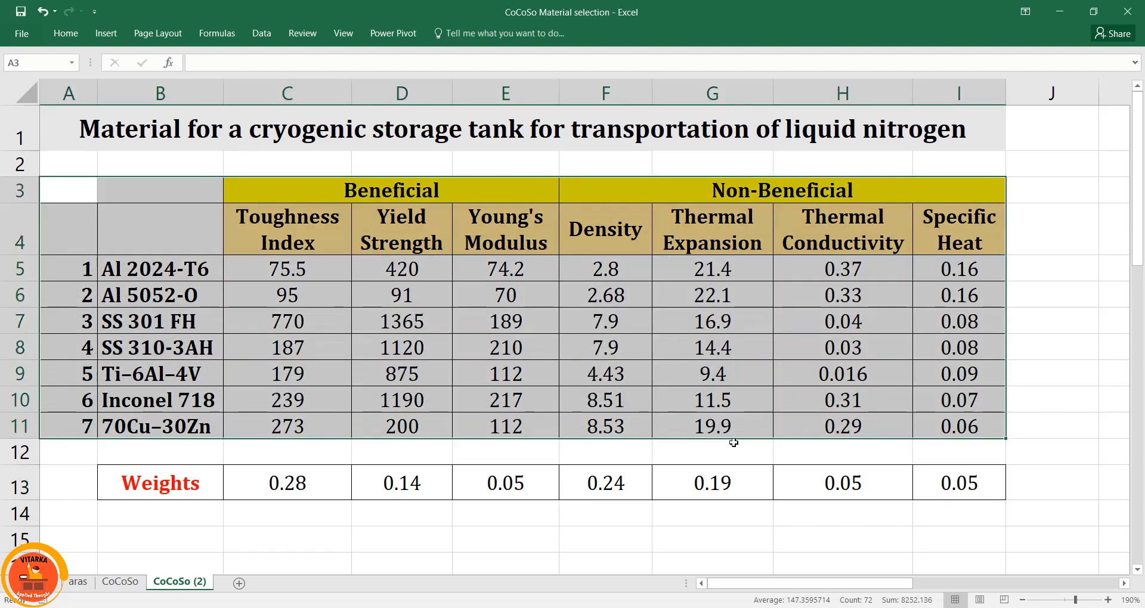
Examine the Step 2 normalization formulas for benefit and cost criteria against the Beneficial and Non-Beneficial column groups
{"action": "scroll", "coordinate": [733, 443], "scroll_direction": "down", "scroll_amount": 4, "text": "ctrl"}
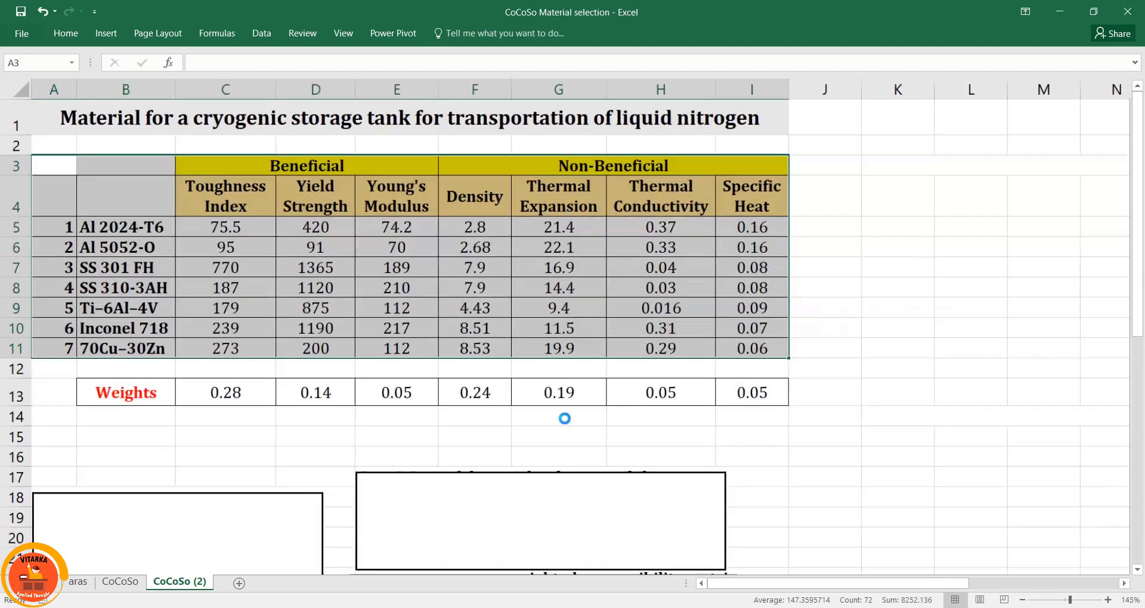
{"action": "scroll", "coordinate": [478, 411], "scroll_direction": "down", "scroll_amount": 3, "text": "ctrl"}
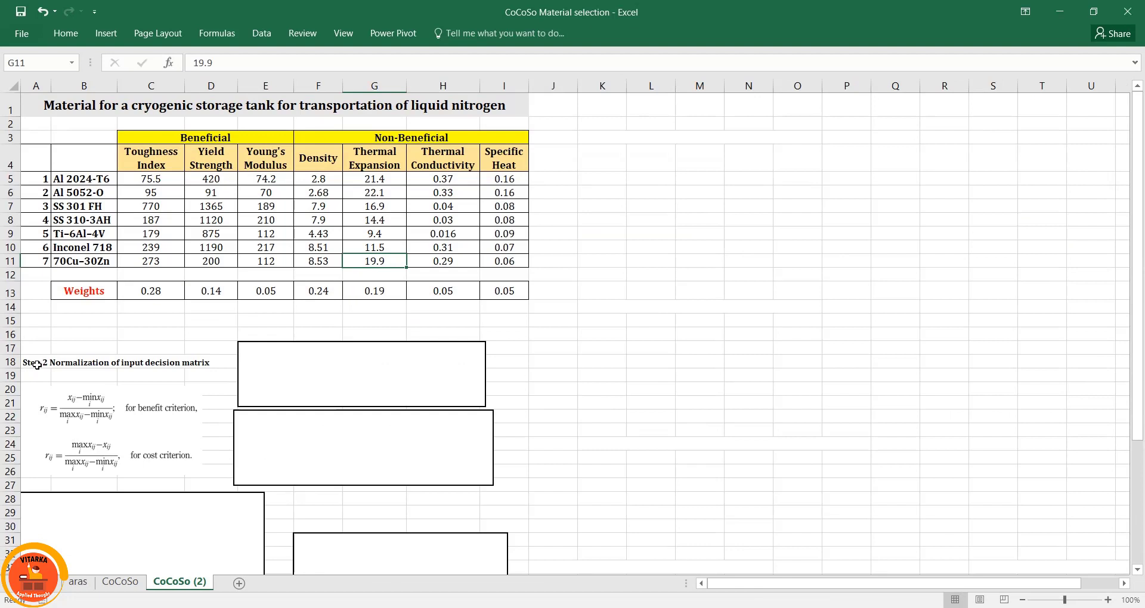
{"action": "left_click", "coordinate": [35, 363]}
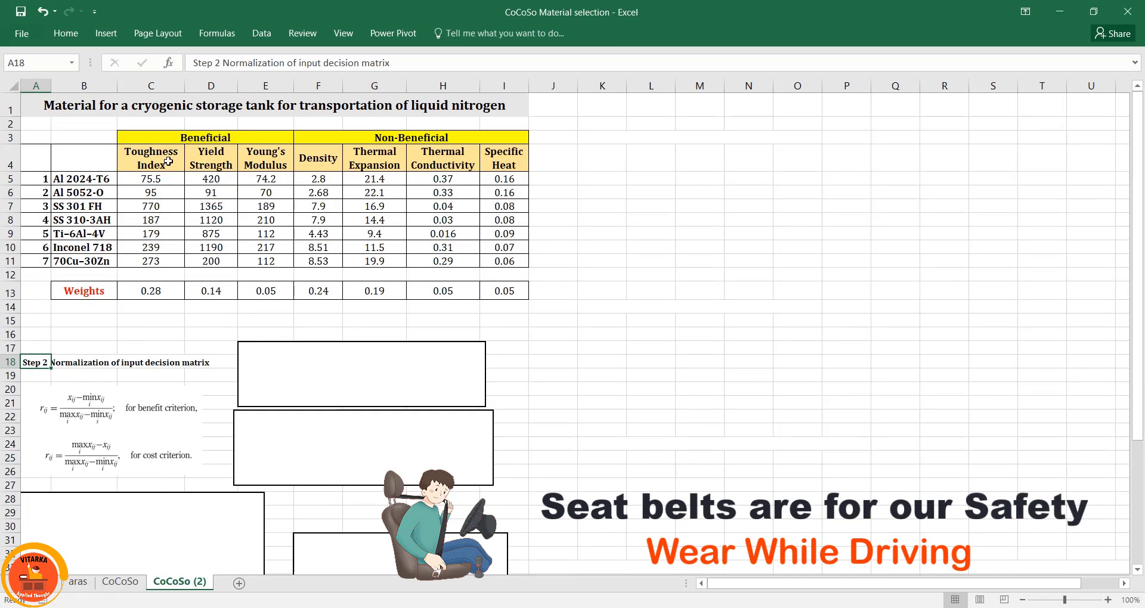
{"action": "left_click", "coordinate": [178, 136]}
{"action": "left_click", "coordinate": [374, 138]}
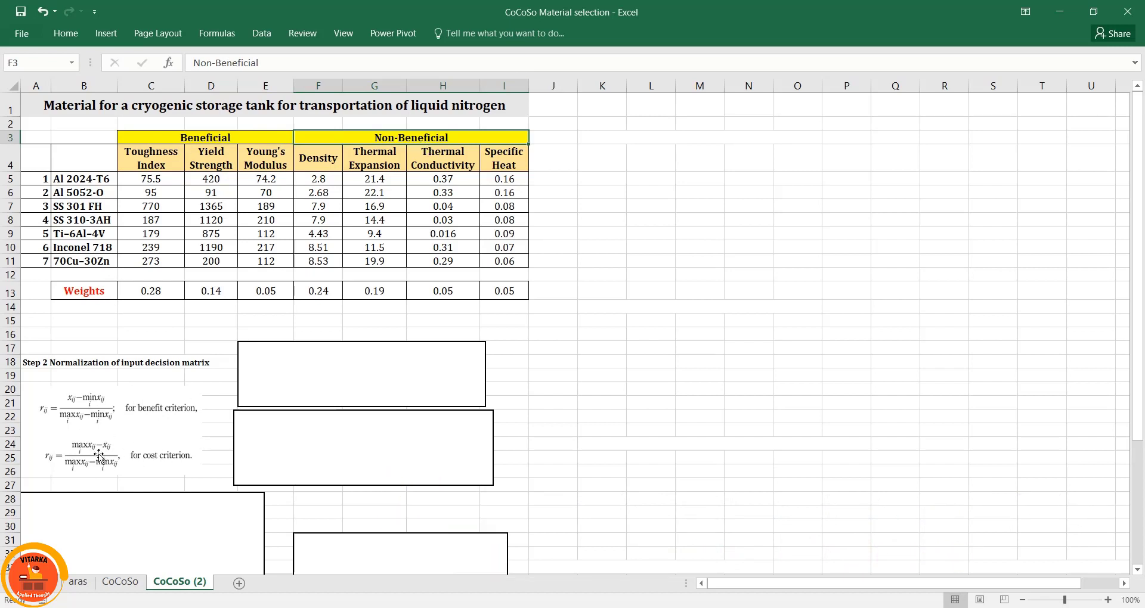
Label the two rows below the weights as Min in B14 and Max in B15
{"action": "left_click", "coordinate": [95, 308]}
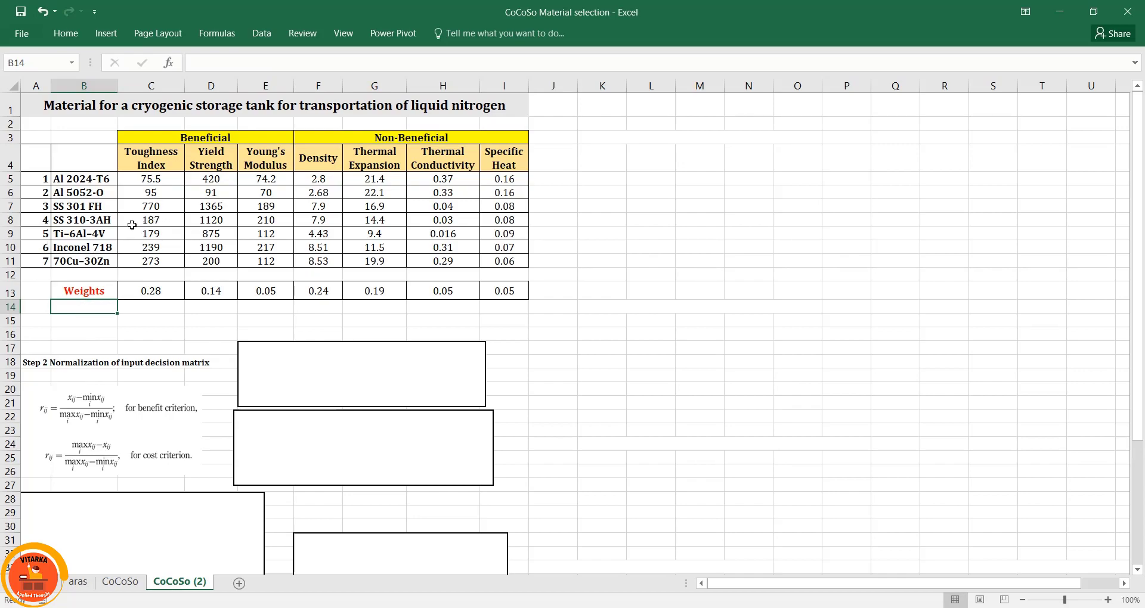
{"action": "type", "text": "M"}
{"action": "type", "text": "in"}
{"action": "key", "text": "Return"}
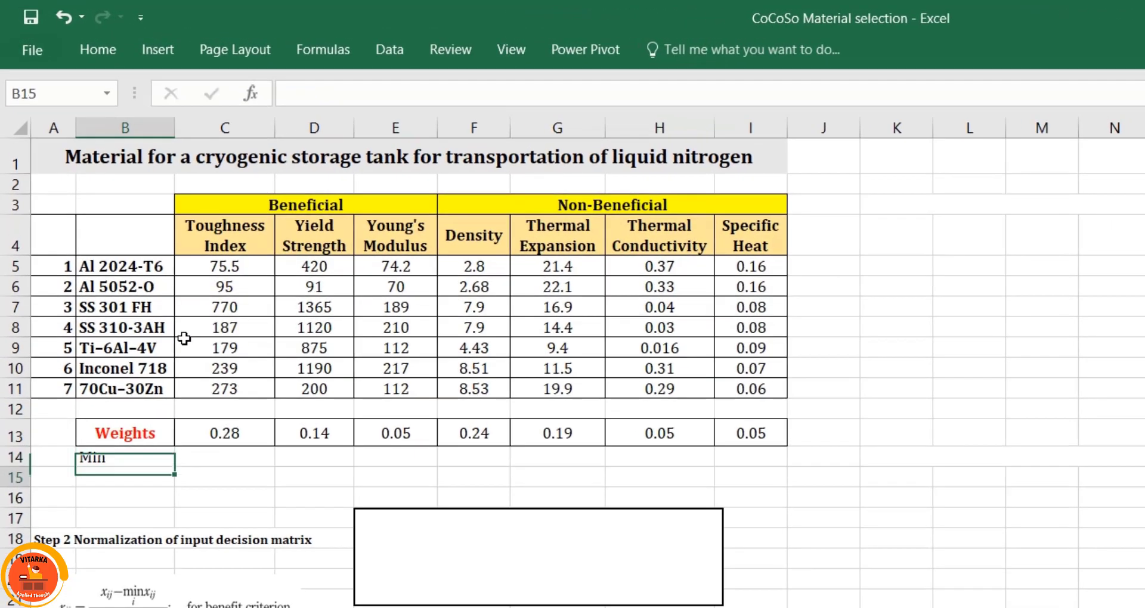
{"action": "type", "text": "Max"}
{"action": "key", "text": "Return"}
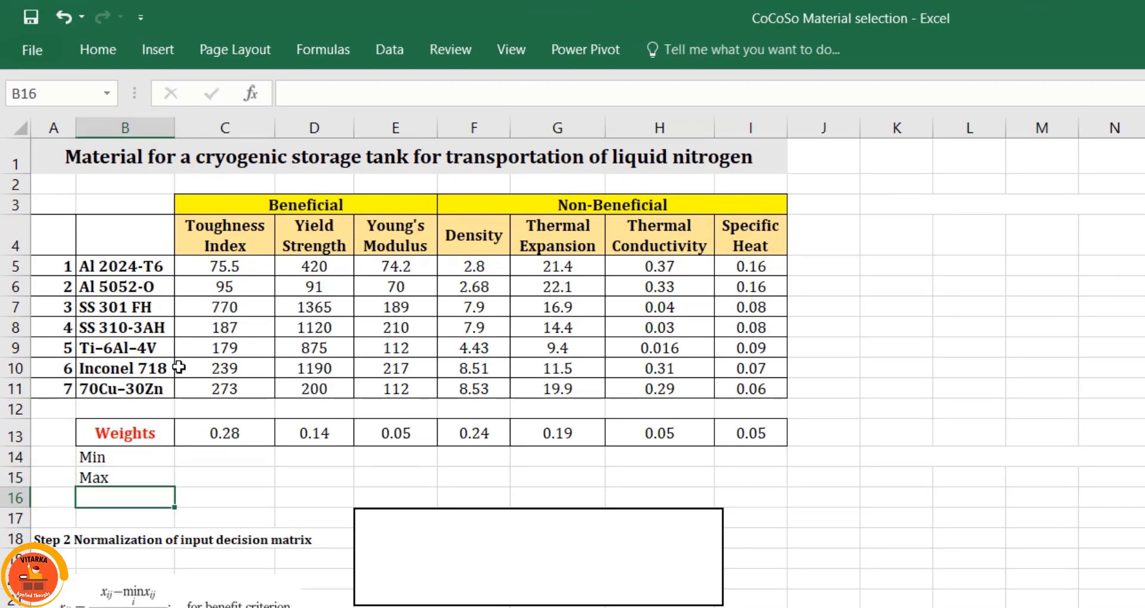
Calculate each criterion's minimum with =MIN(C5:C11) in C14 and fill the formula across to I14
{"action": "left_click", "coordinate": [221, 455]}
{"action": "type", "text": "=MIN("}
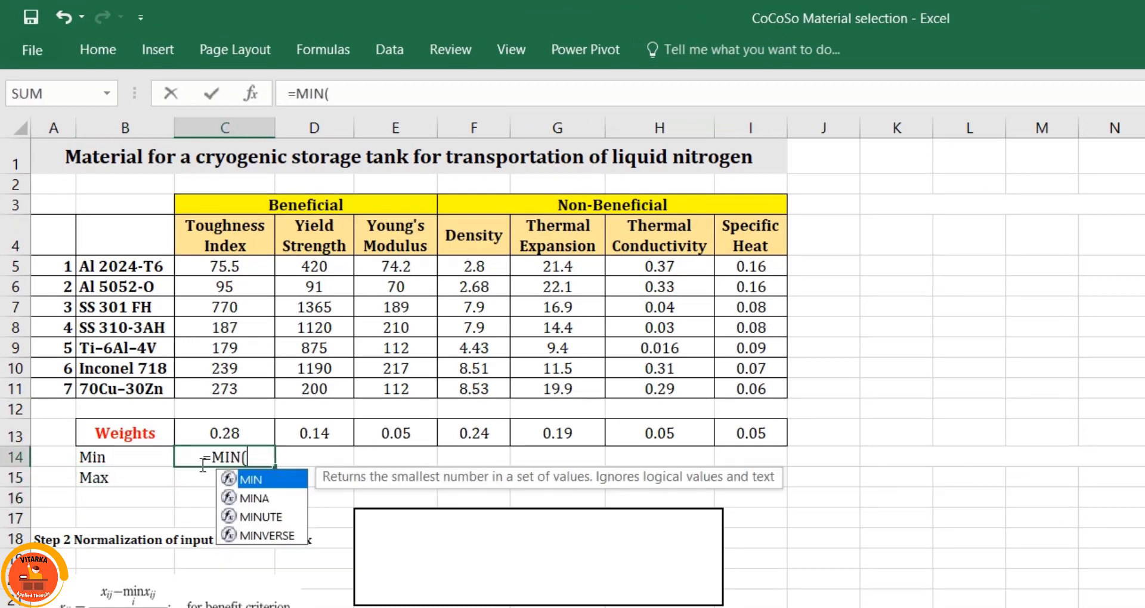
{"action": "left_click_drag", "start_coordinate": [244, 268], "coordinate": [247, 395]}
{"action": "key", "text": "Return"}
{"action": "left_click", "coordinate": [250, 457]}
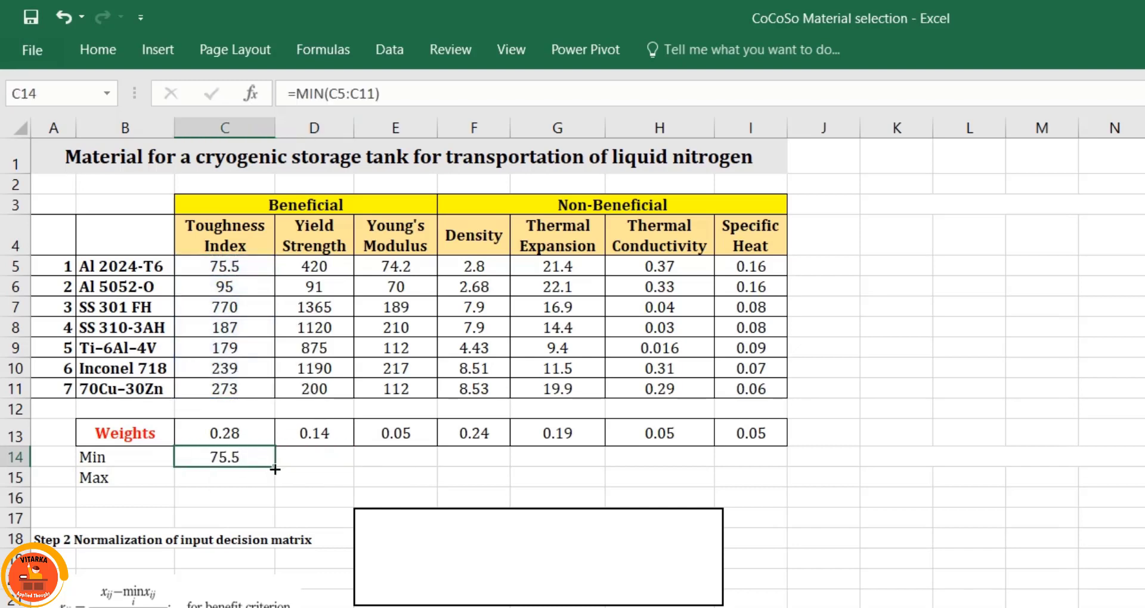
{"action": "left_click_drag", "start_coordinate": [275, 467], "coordinate": [766, 477]}
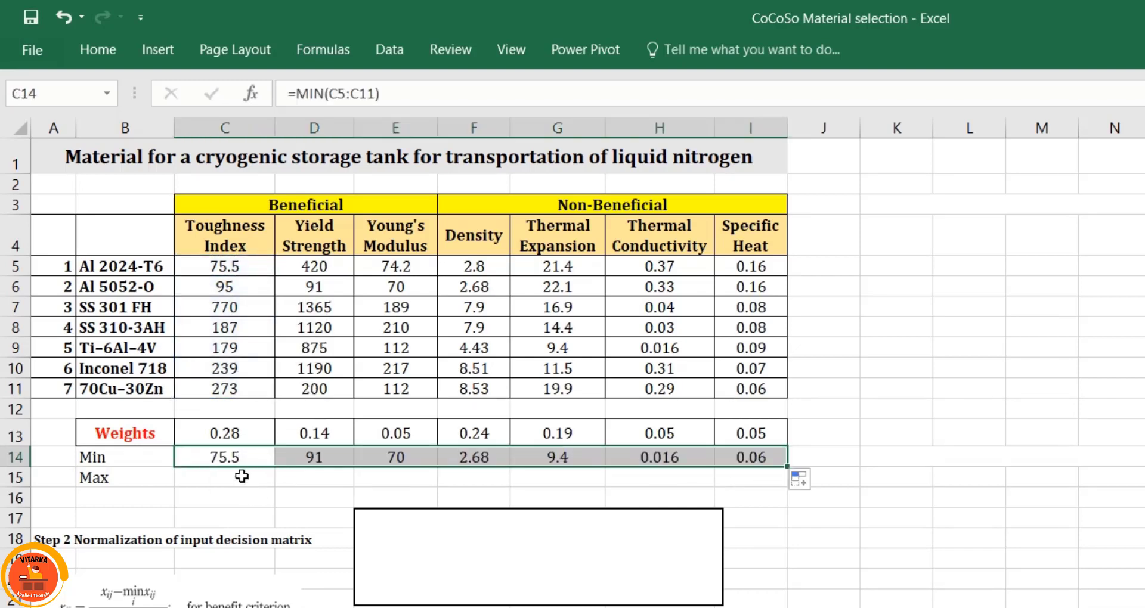
Calculate each criterion's maximum with =MAX(C5:C11) in C15 and fill the formula across to I15
{"action": "left_click", "coordinate": [241, 477]}
{"action": "type", "text": "=max"}
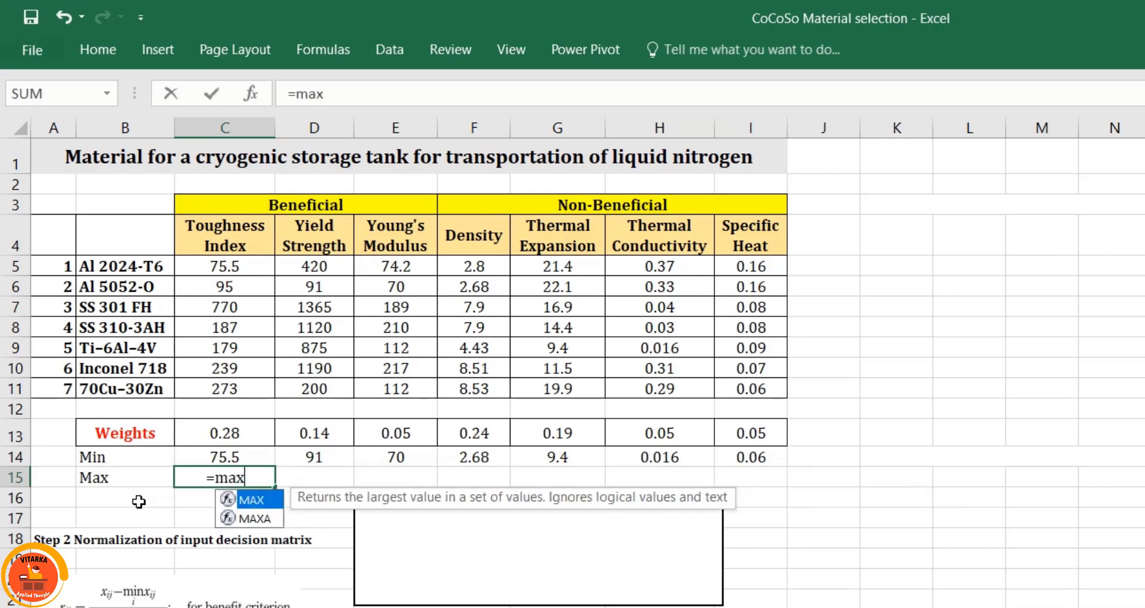
{"action": "key", "text": "Tab"}
{"action": "left_click_drag", "start_coordinate": [225, 268], "coordinate": [217, 406]}
{"action": "key", "text": "Return"}
{"action": "left_click", "coordinate": [255, 483]}
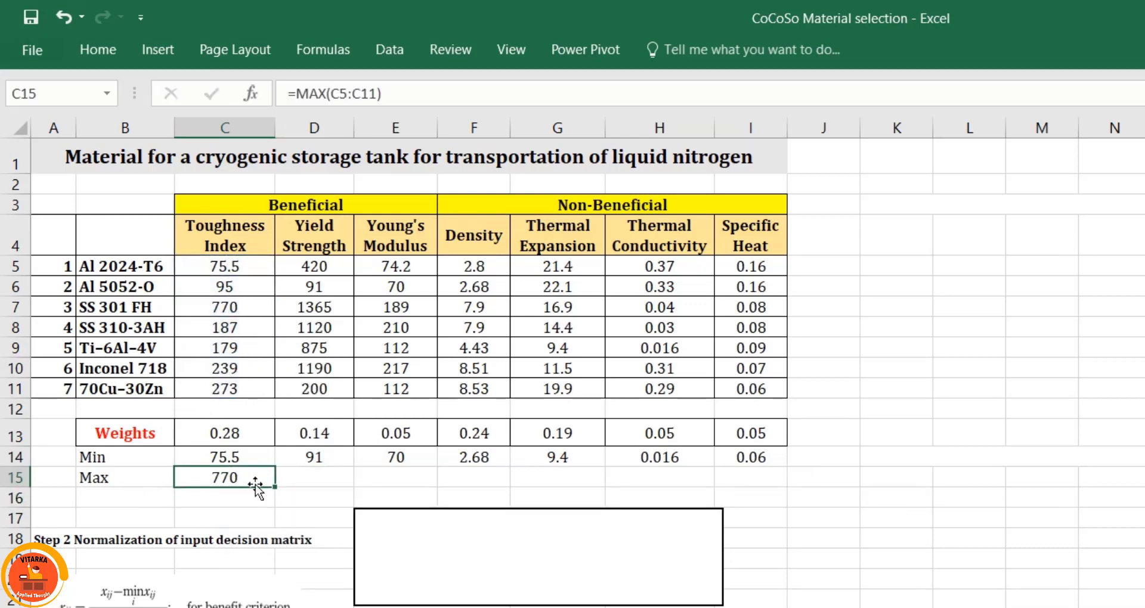
{"action": "left_click_drag", "start_coordinate": [277, 490], "coordinate": [770, 489]}
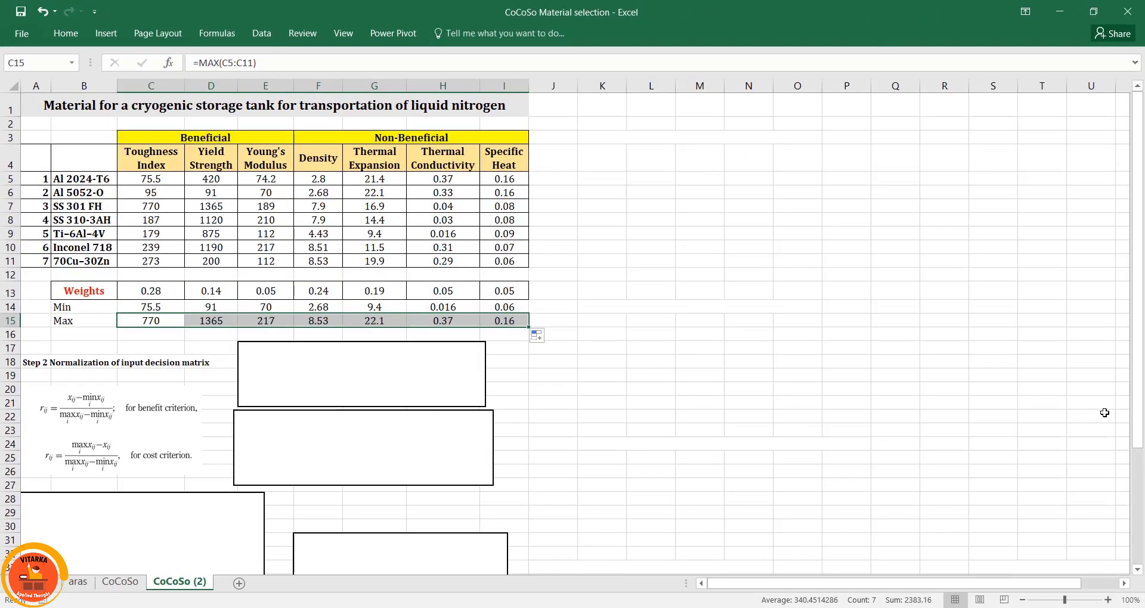
{"action": "left_click", "coordinate": [602, 307]}
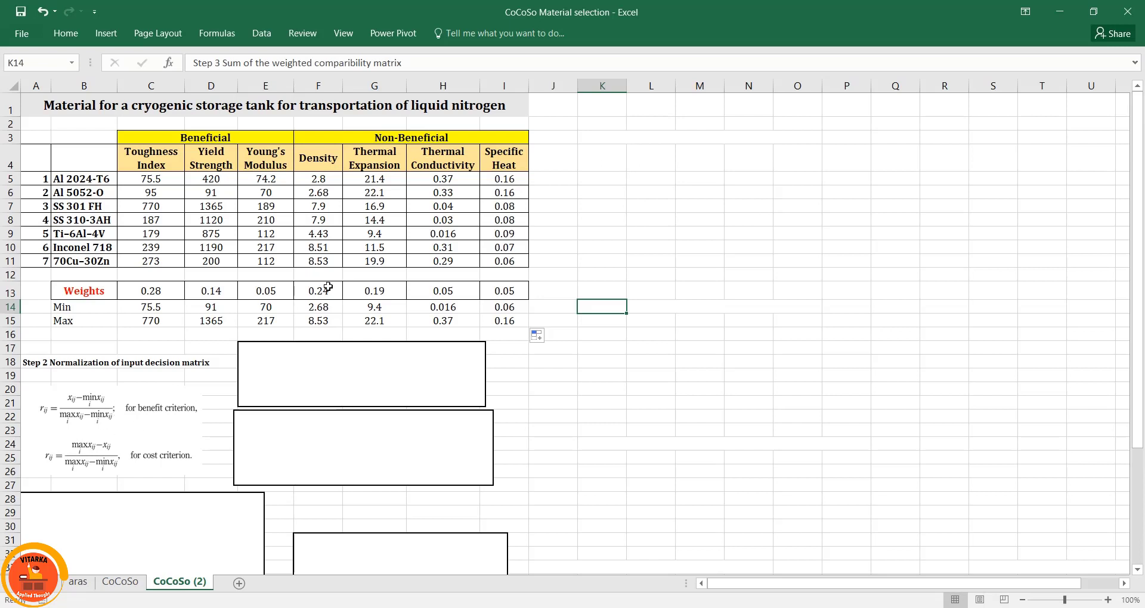
{"action": "left_click_drag", "start_coordinate": [154, 158], "coordinate": [255, 172]}
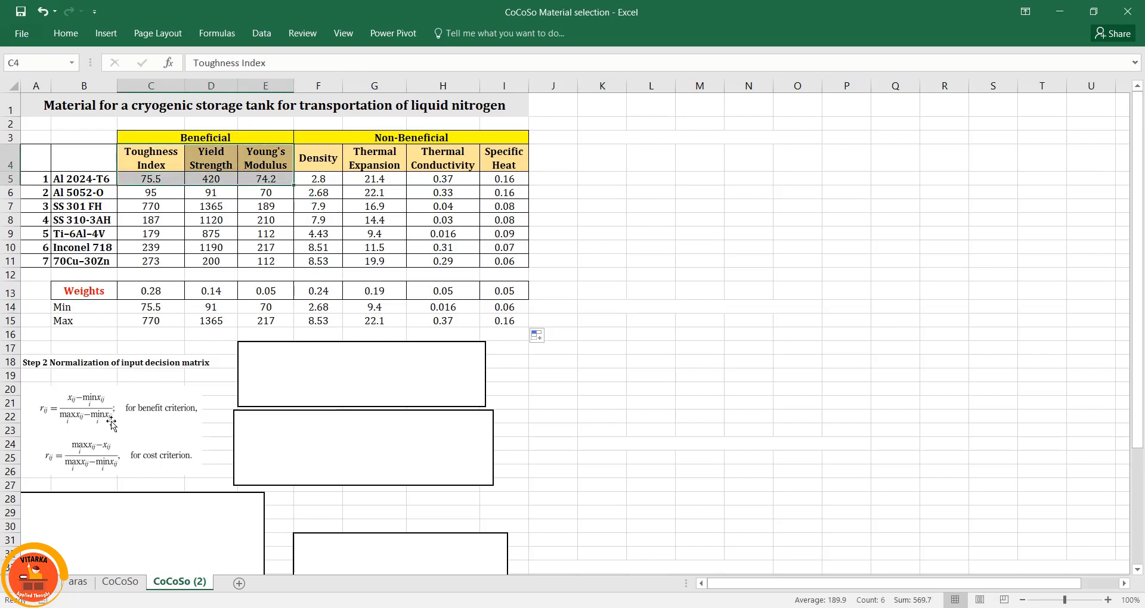
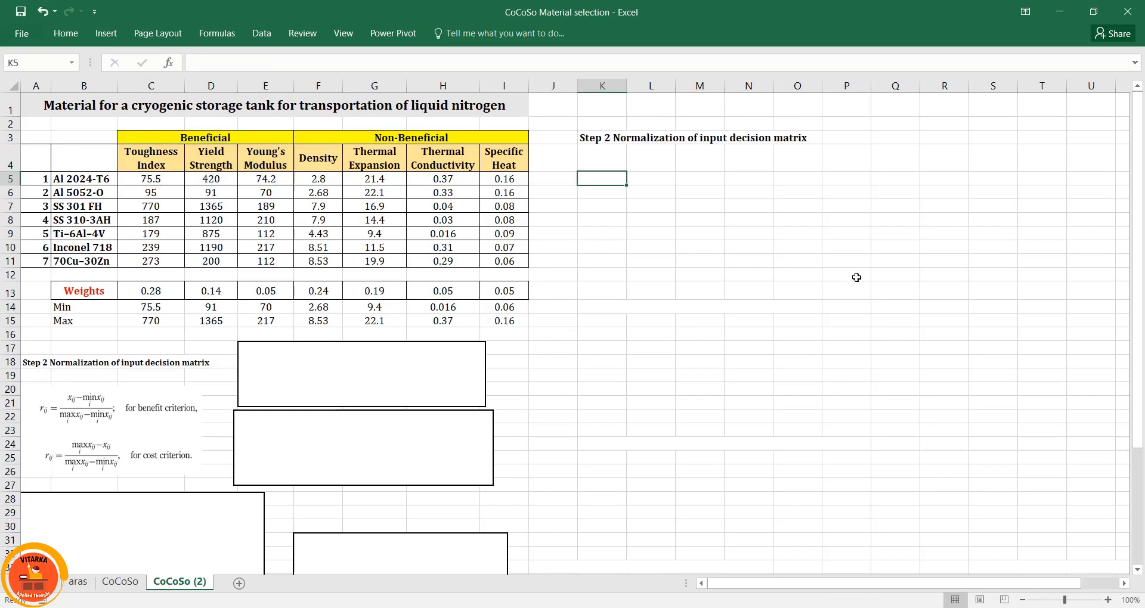
Normalize the first material's benefit criteria with =(C5-C$14)/(C$15-C$14) in K5 and fill the formula across to M5
{"action": "type", "text": "="}
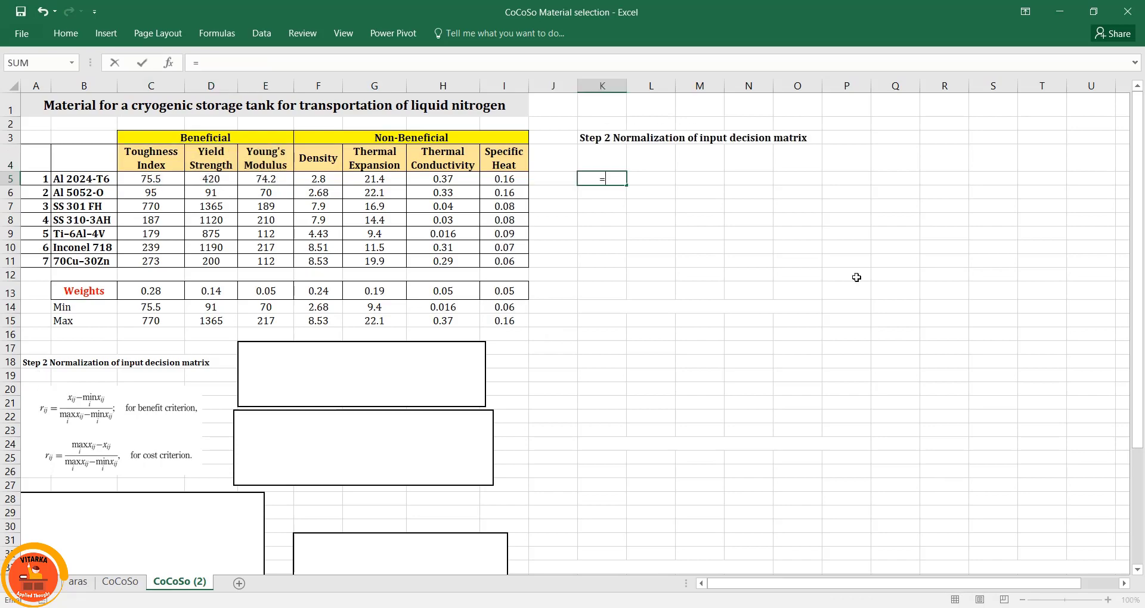
{"action": "type", "text": "("}
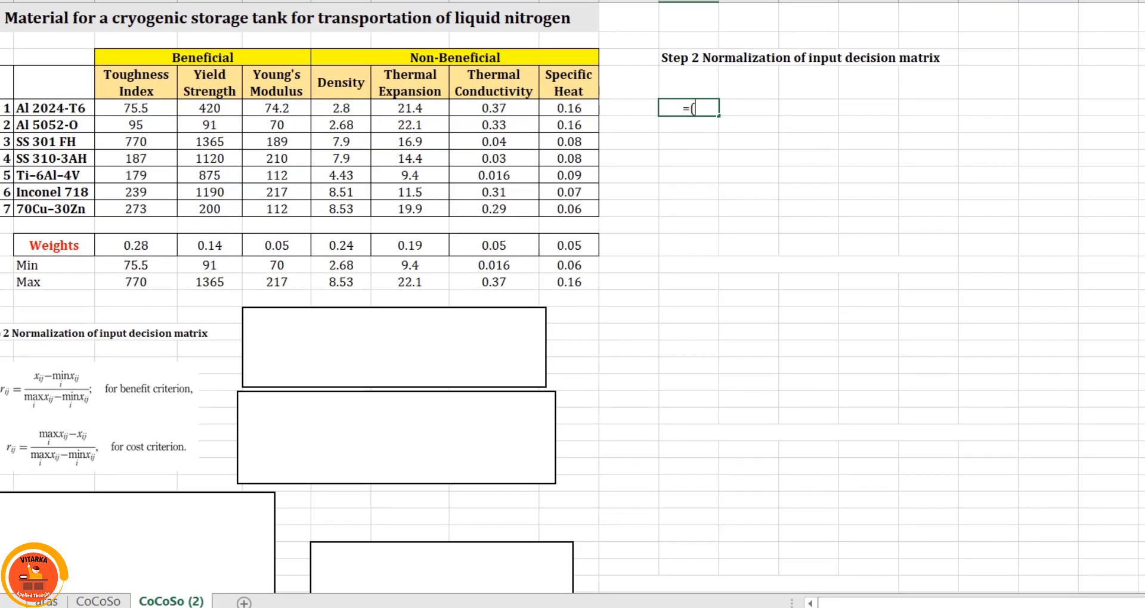
{"action": "left_click", "coordinate": [128, 109]}
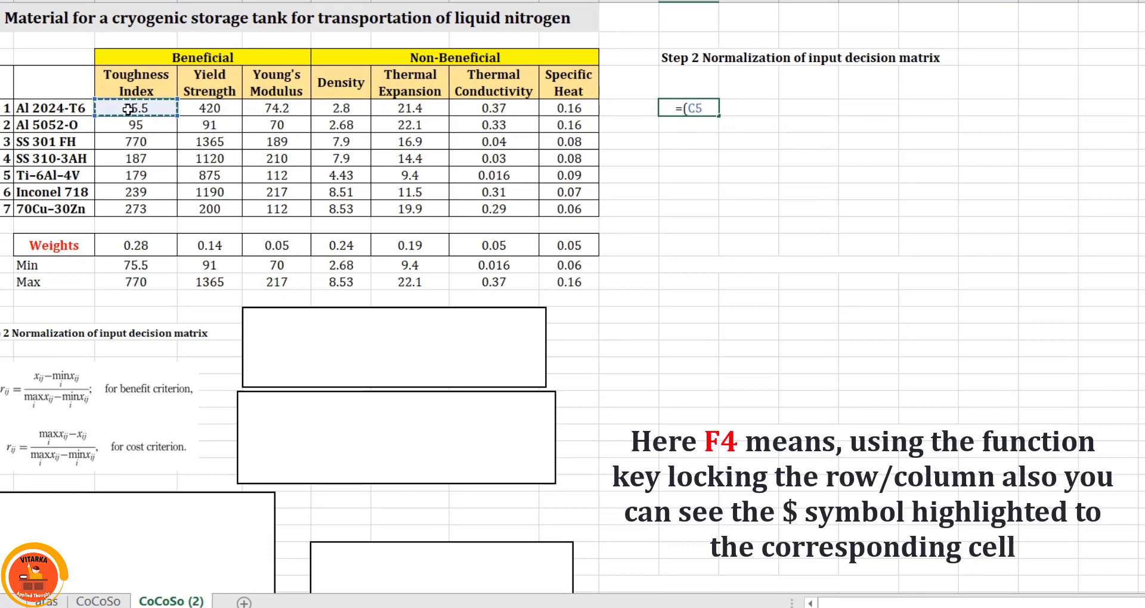
{"action": "type", "text": "-"}
{"action": "left_click", "coordinate": [138, 267]}
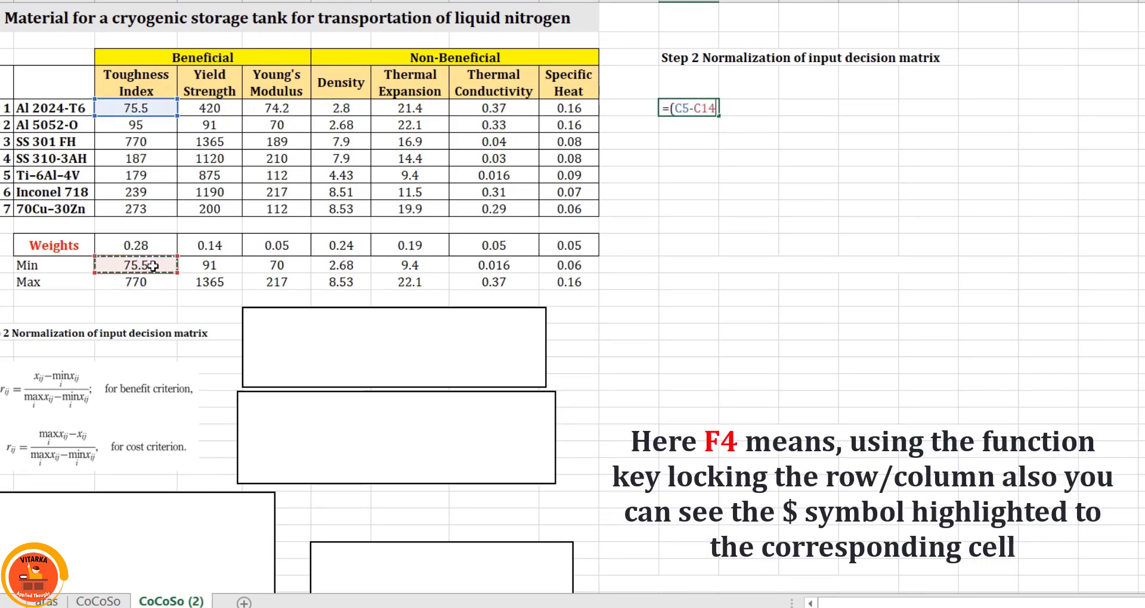
{"action": "key", "text": "F4"}
{"action": "key", "text": "F4"}
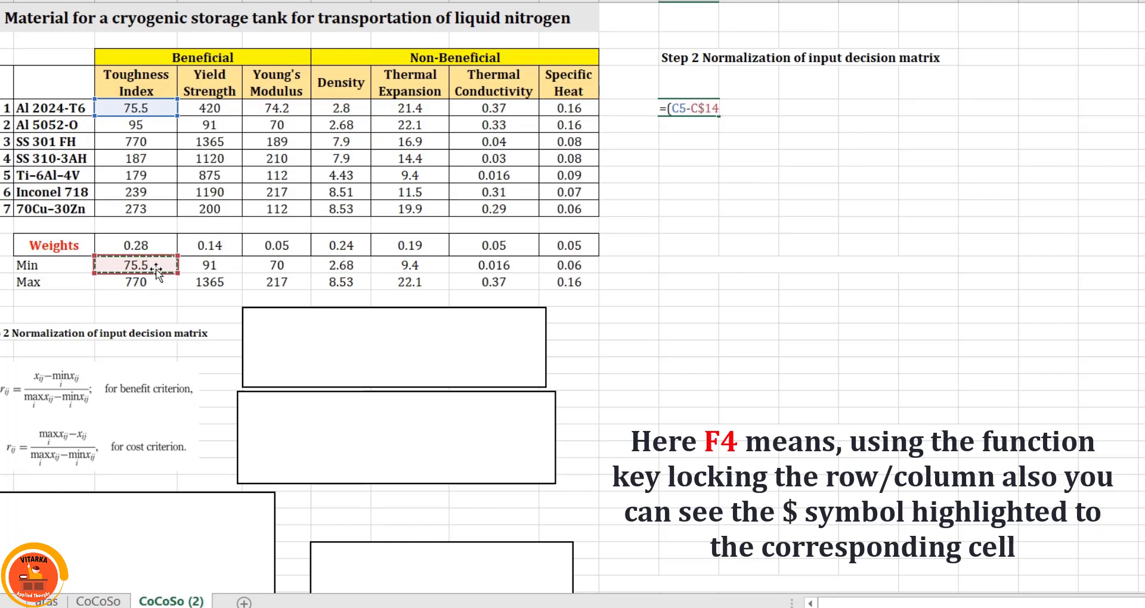
{"action": "type", "text": ")/("}
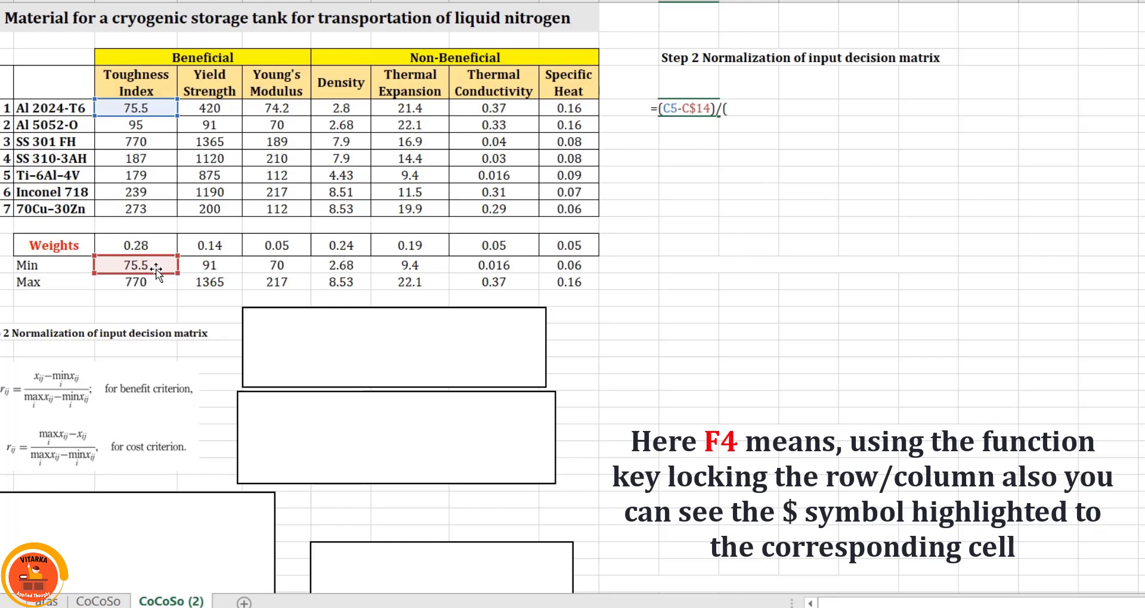
{"action": "left_click", "coordinate": [148, 278]}
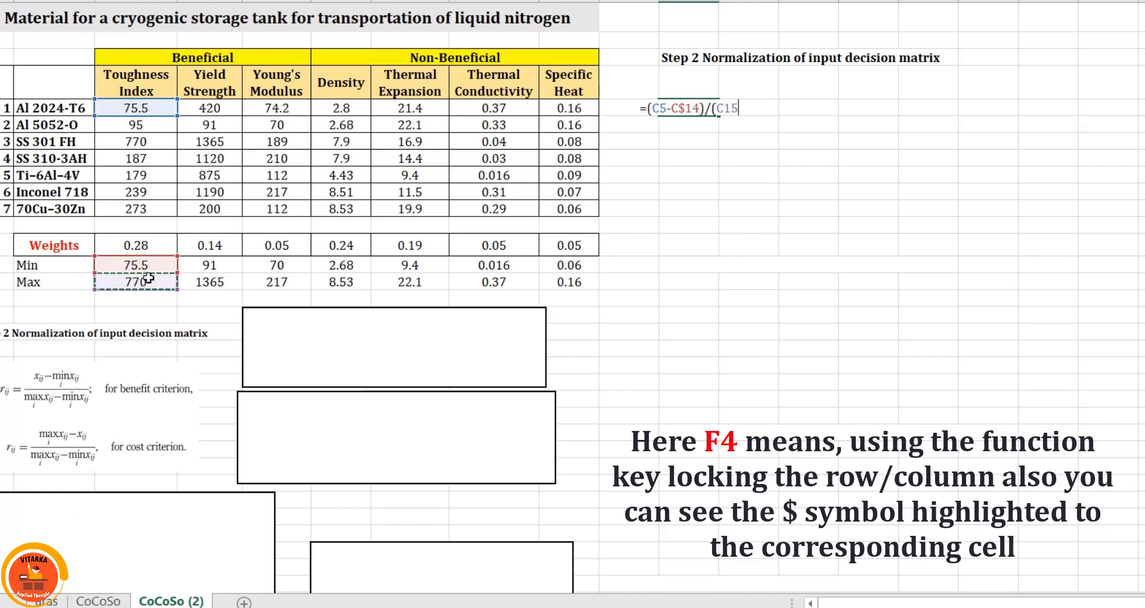
{"action": "key", "text": "F4"}
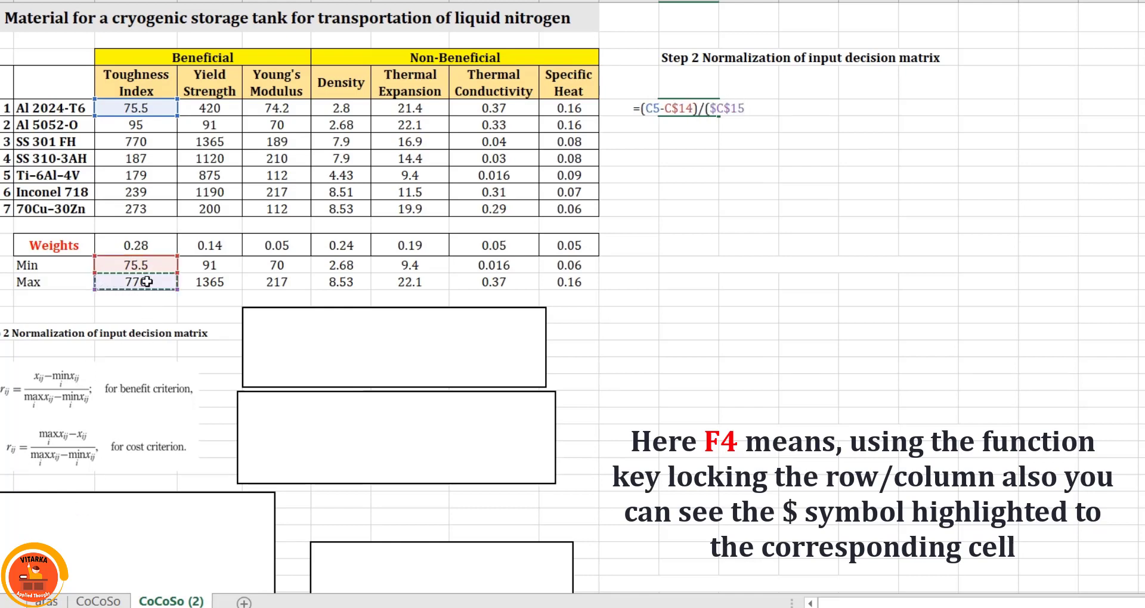
{"action": "key", "text": "F4"}
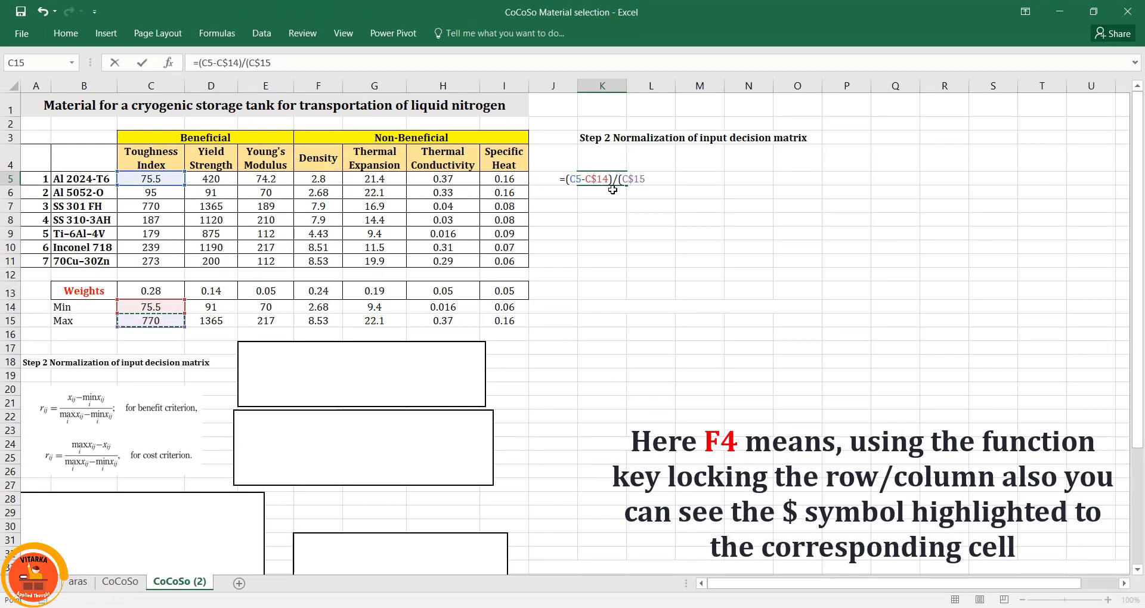
{"action": "type", "text": "-"}
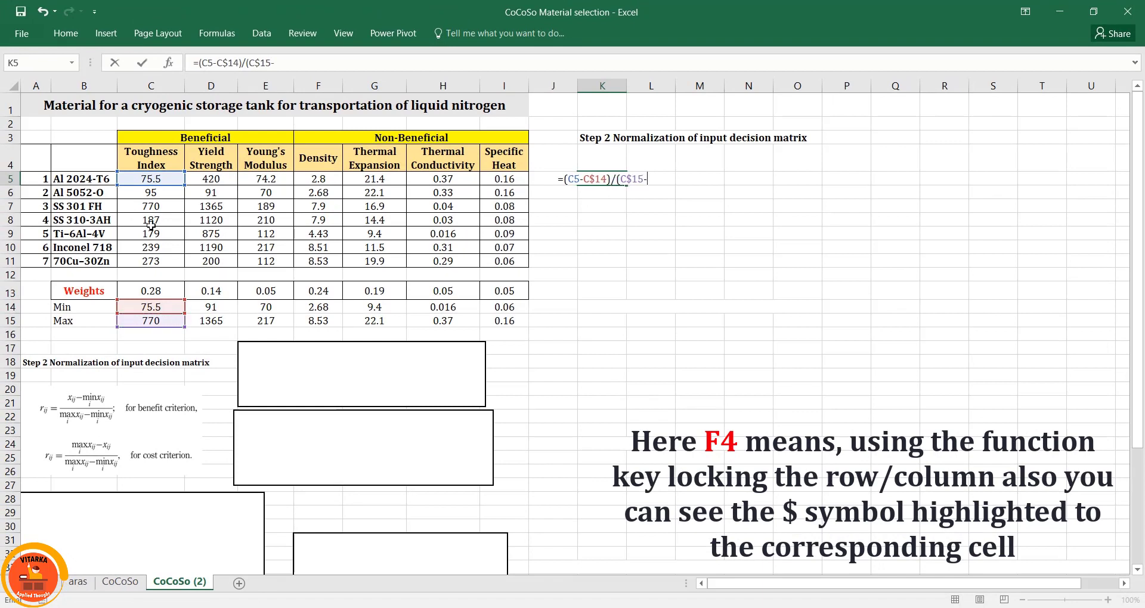
{"action": "left_click", "coordinate": [154, 308]}
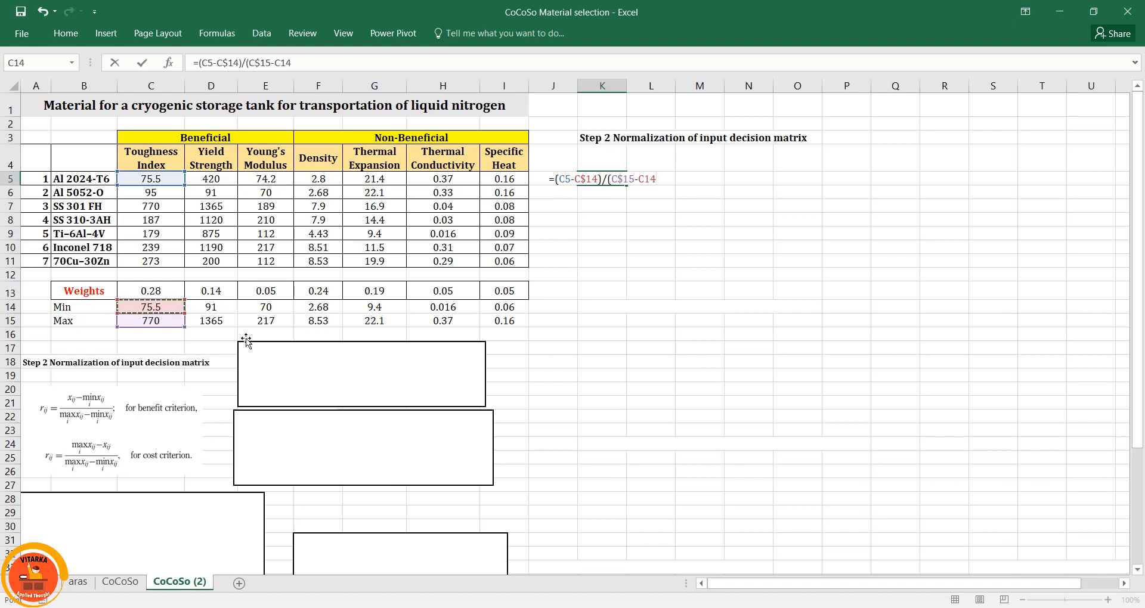
{"action": "key", "text": "F4"}
{"action": "key", "text": "F4"}
{"action": "type", "text": ")"}
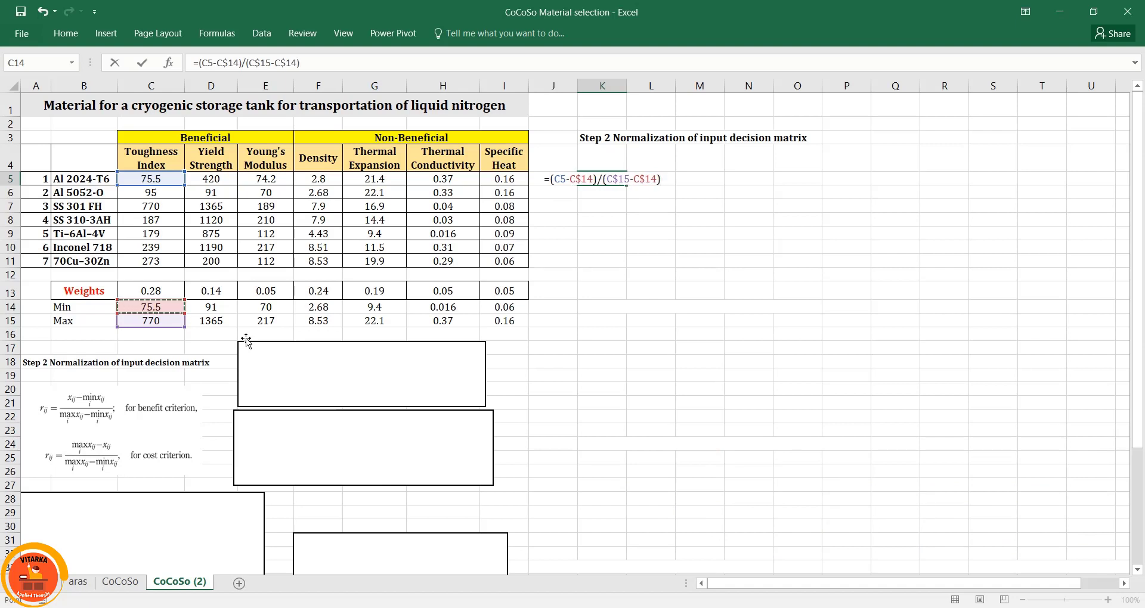
{"action": "key", "text": "Return"}
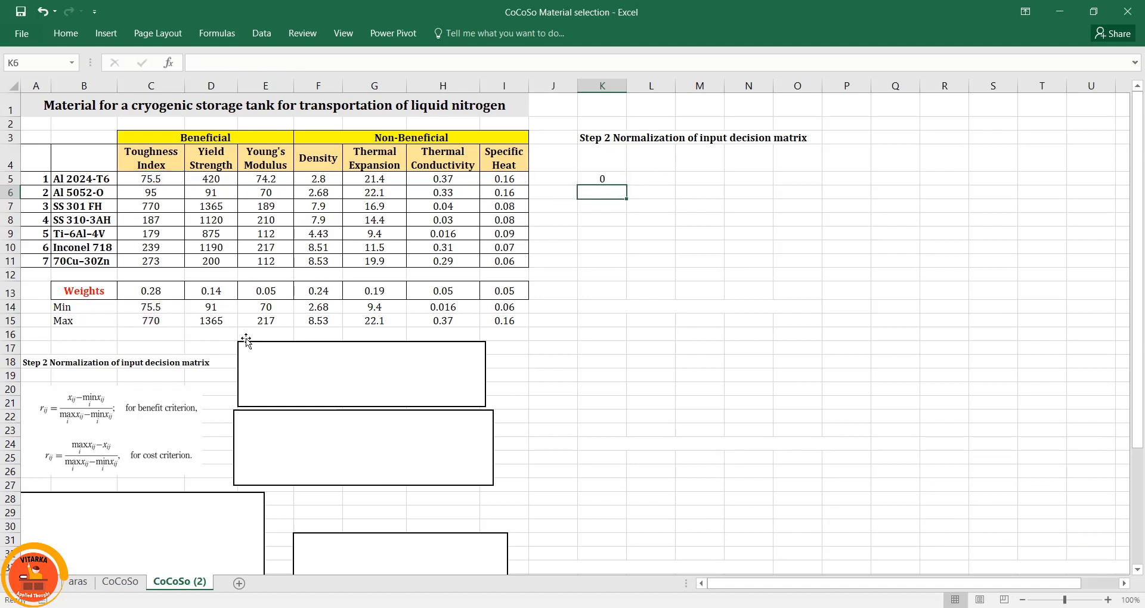
{"action": "left_click", "coordinate": [619, 178]}
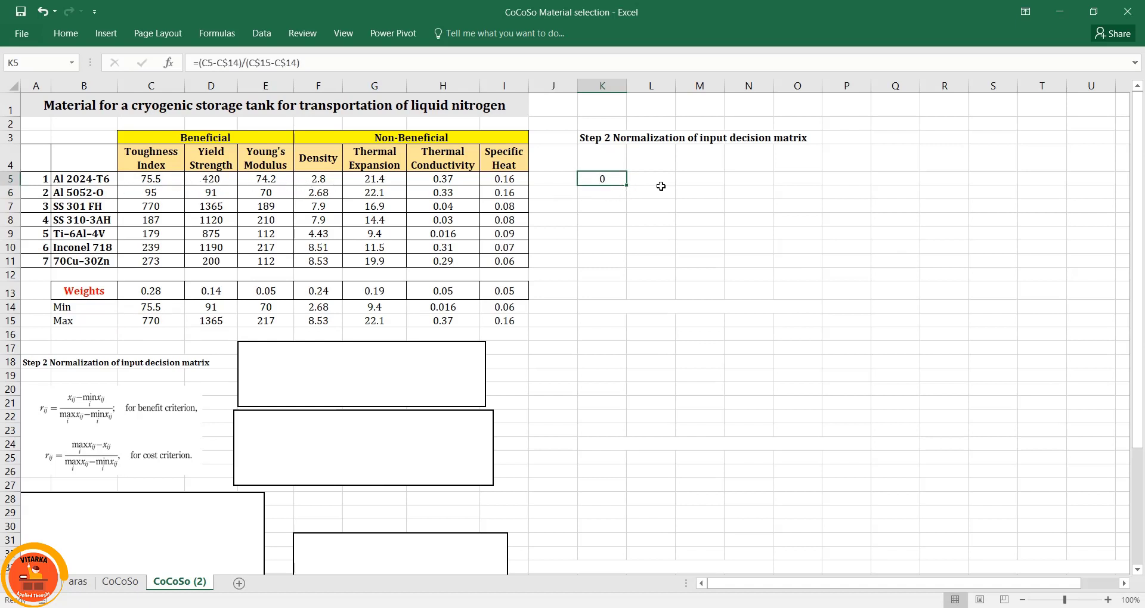
{"action": "left_click_drag", "start_coordinate": [628, 184], "coordinate": [723, 182]}
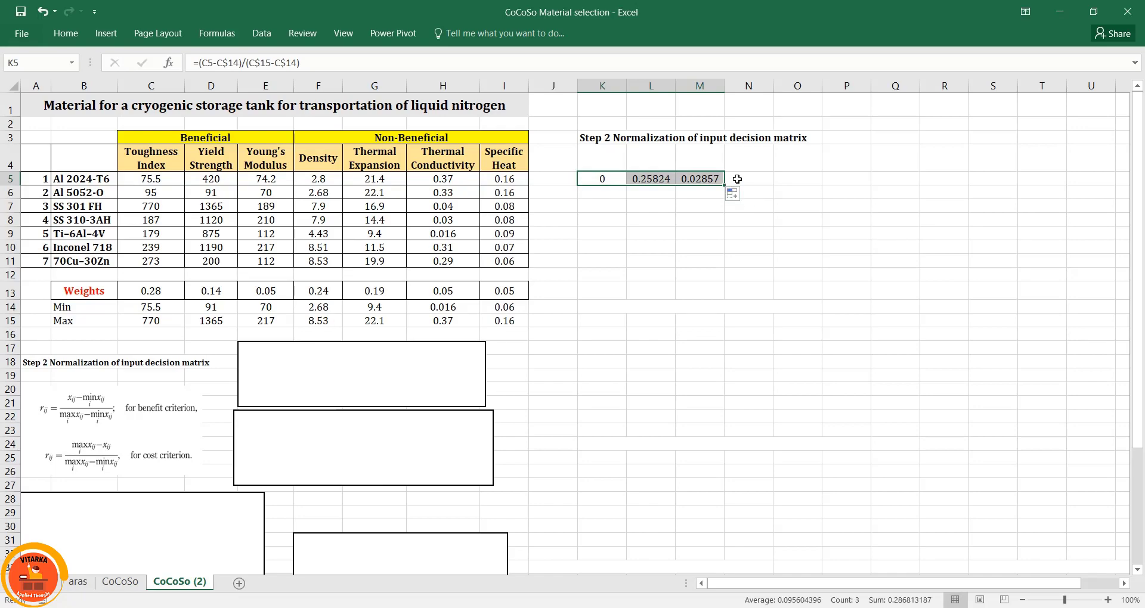
Normalize the first material's cost criteria with =(F$15-F5)/(F$15-F$14) in N5 and fill the formula across to Q5
{"action": "left_click", "coordinate": [737, 179]}
{"action": "type", "text": "=("}
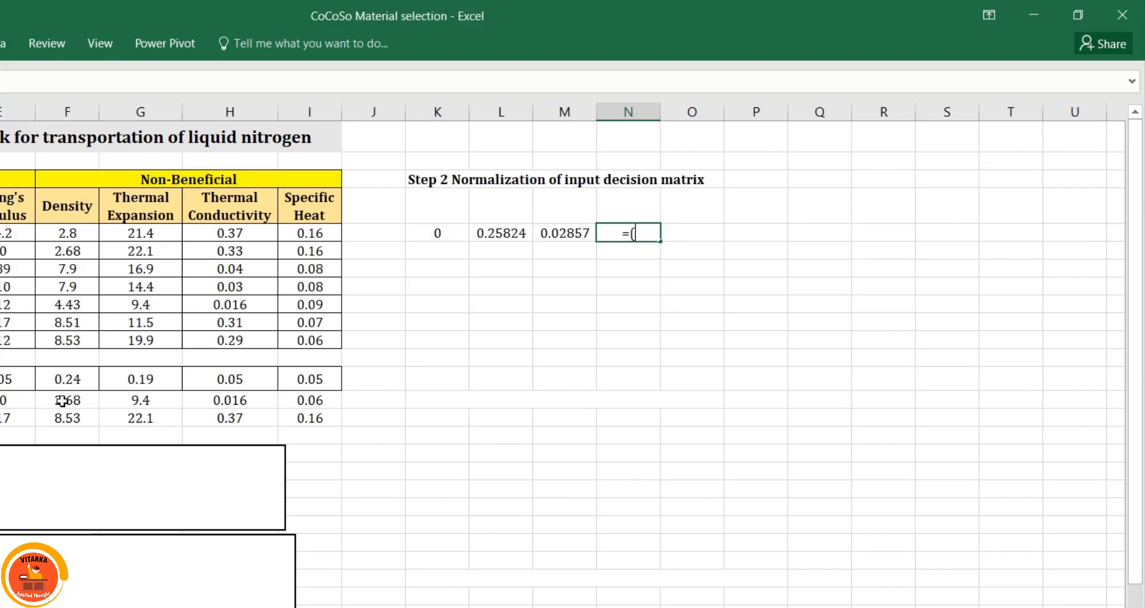
{"action": "left_click", "coordinate": [70, 419]}
{"action": "key", "text": "F4"}
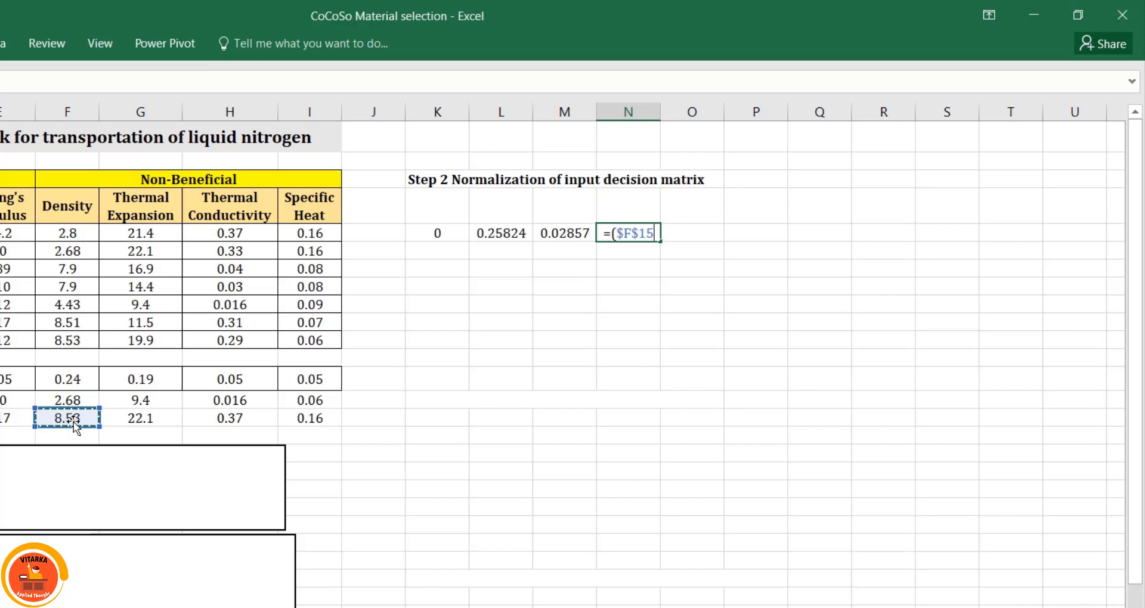
{"action": "key", "text": "F4"}
{"action": "type", "text": "-"}
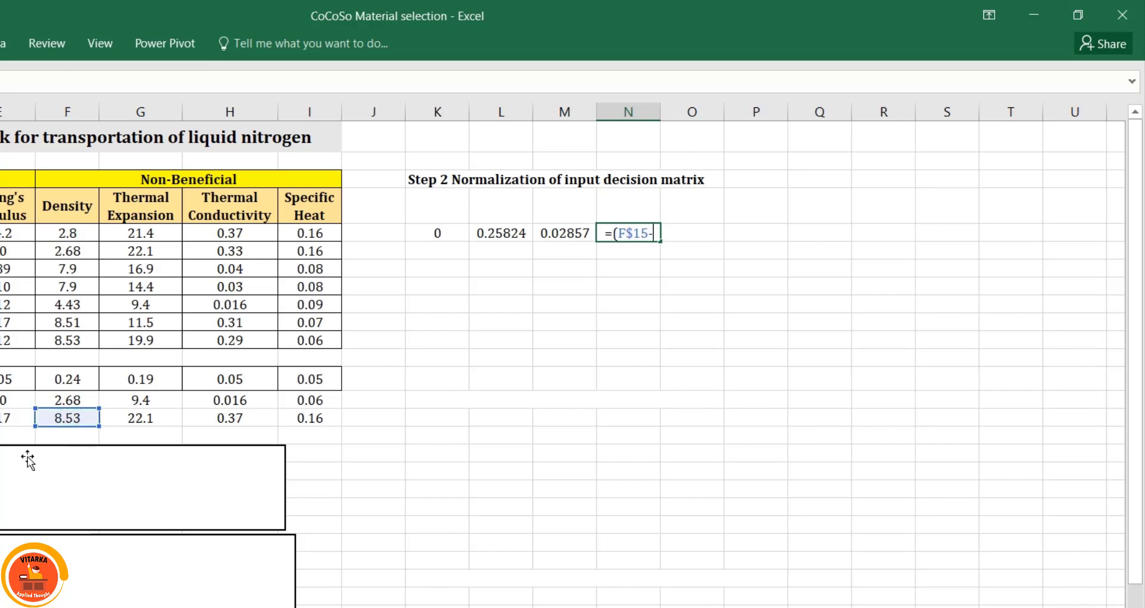
{"action": "left_click", "coordinate": [70, 232]}
{"action": "type", "text": ")"}
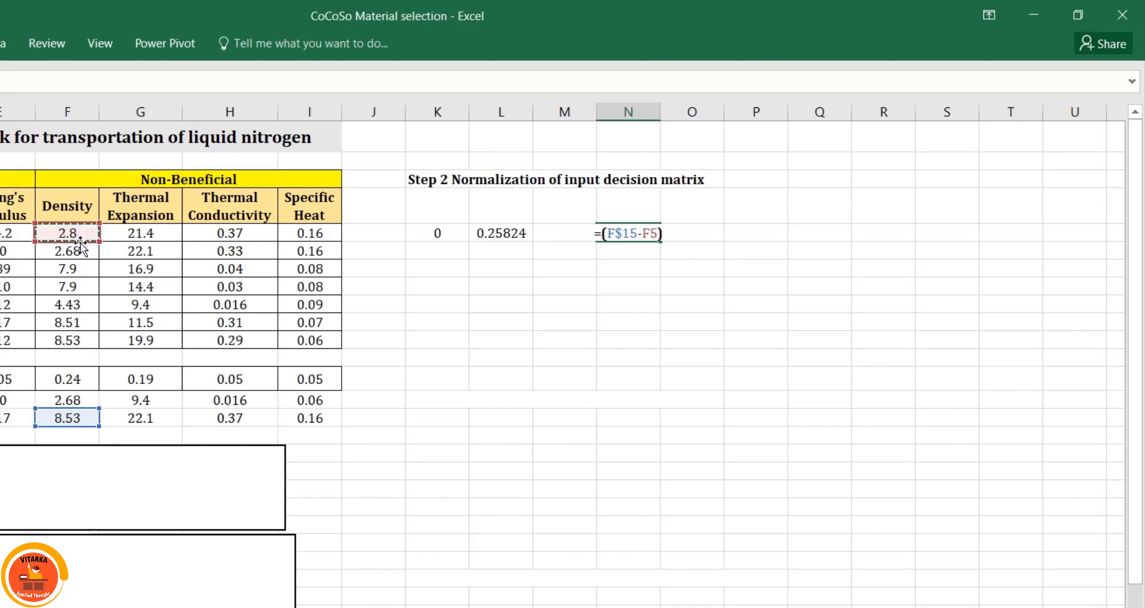
{"action": "type", "text": "/("}
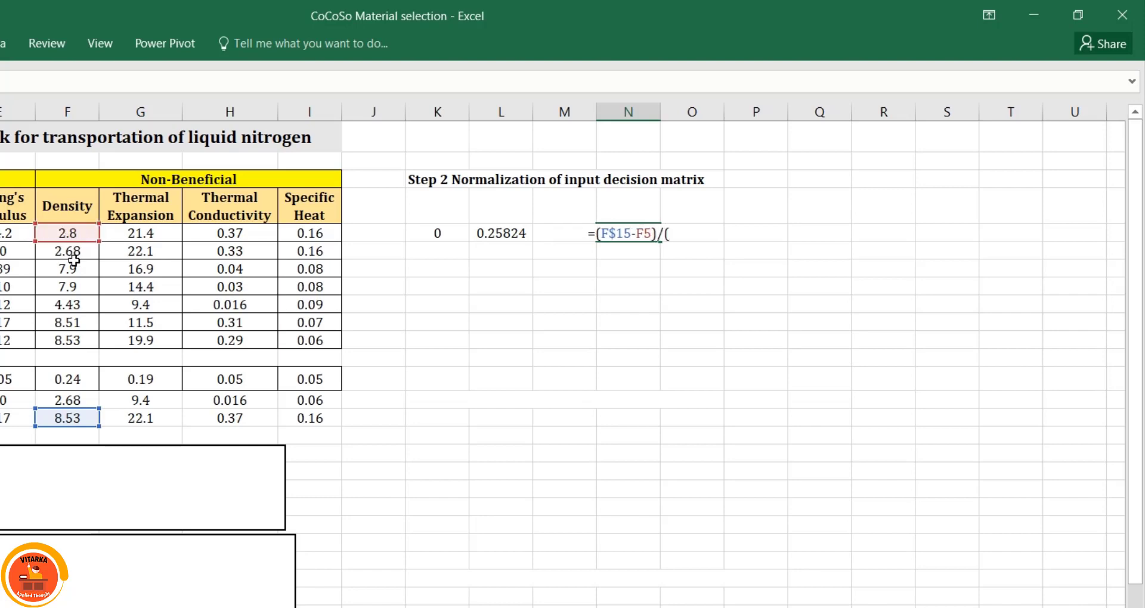
{"action": "left_click", "coordinate": [66, 415]}
{"action": "key", "text": "F4"}
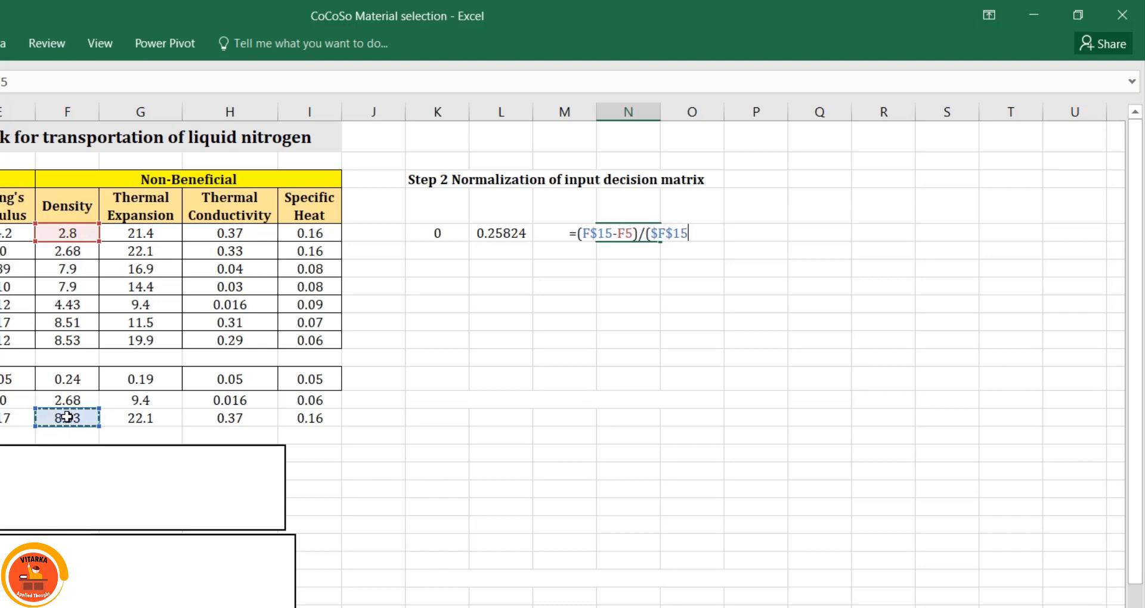
{"action": "key", "text": "F4"}
{"action": "type", "text": "-"}
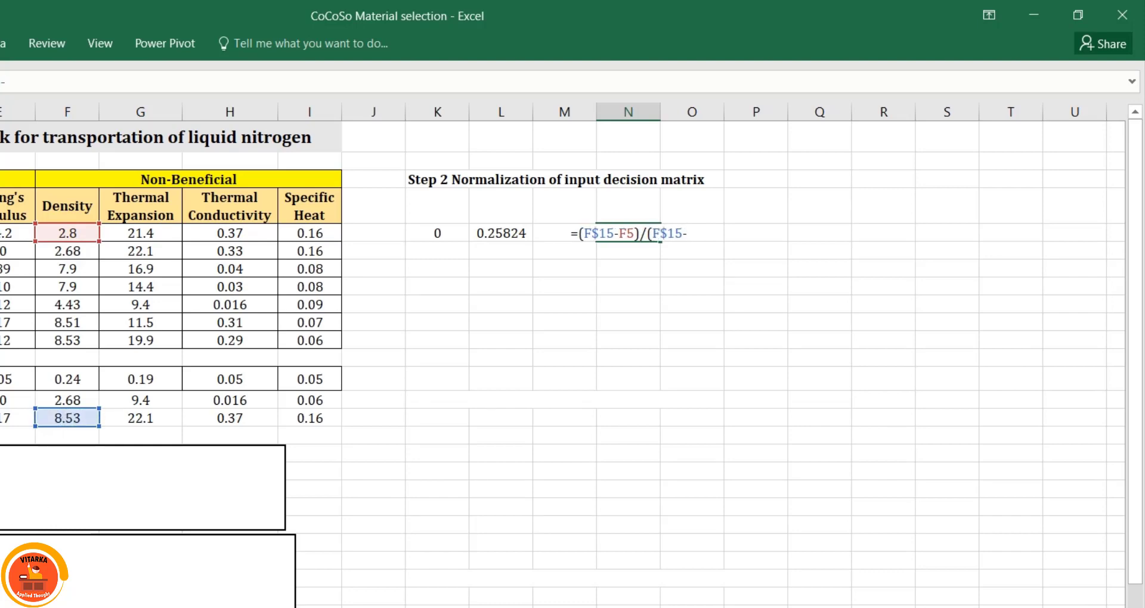
{"action": "left_click", "coordinate": [77, 398]}
{"action": "key", "text": "F4"}
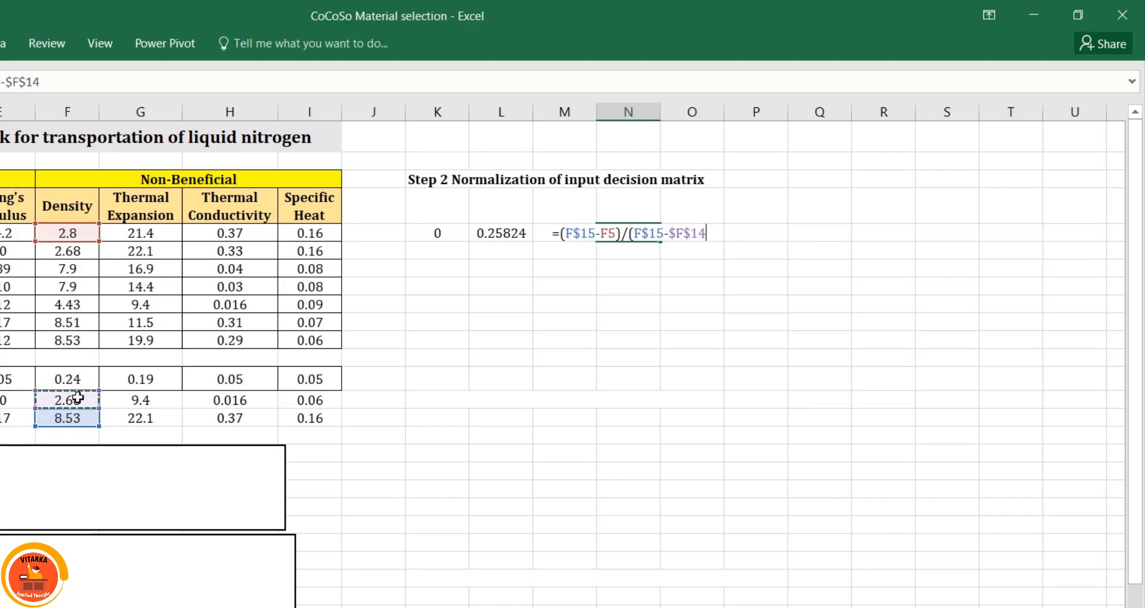
{"action": "key", "text": "F4"}
{"action": "type", "text": ")"}
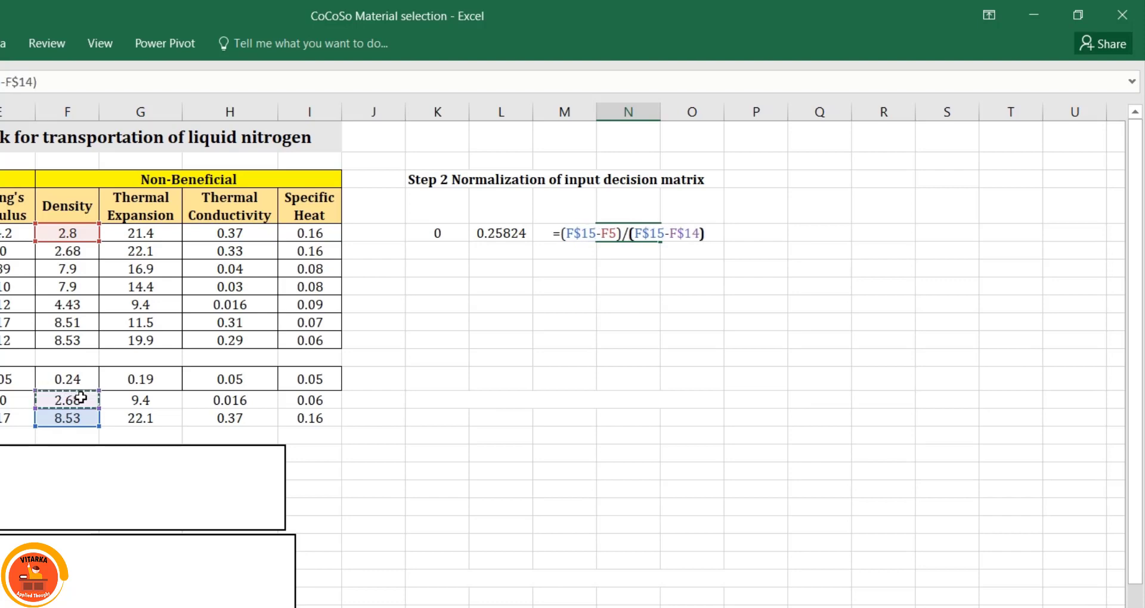
{"action": "key", "text": "Return"}
{"action": "left_click", "coordinate": [648, 233]}
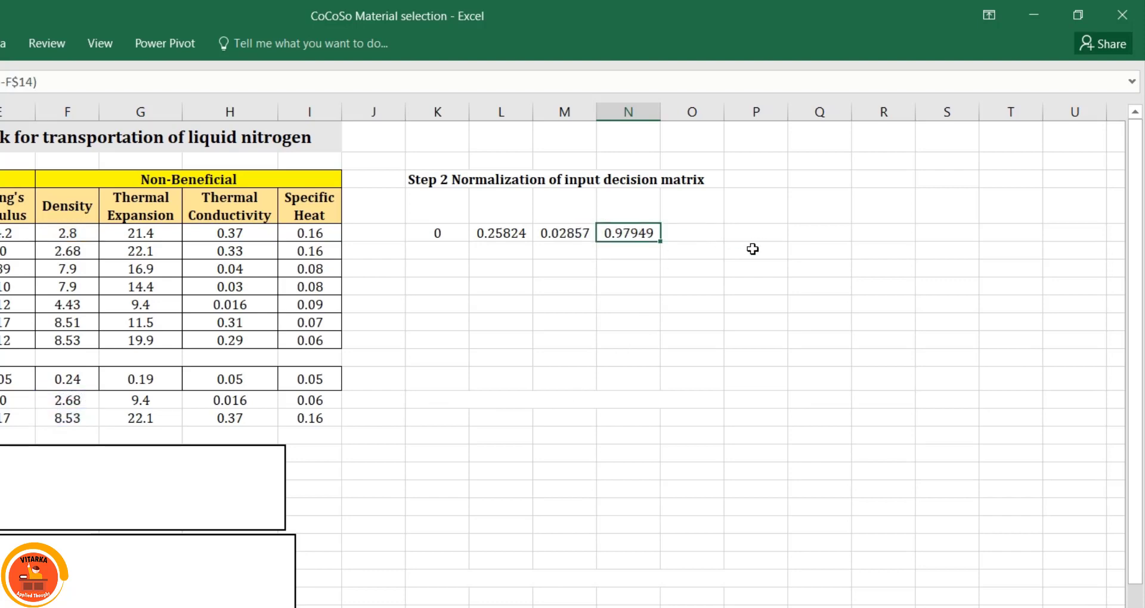
{"action": "left_click_drag", "start_coordinate": [660, 242], "coordinate": [724, 242]}
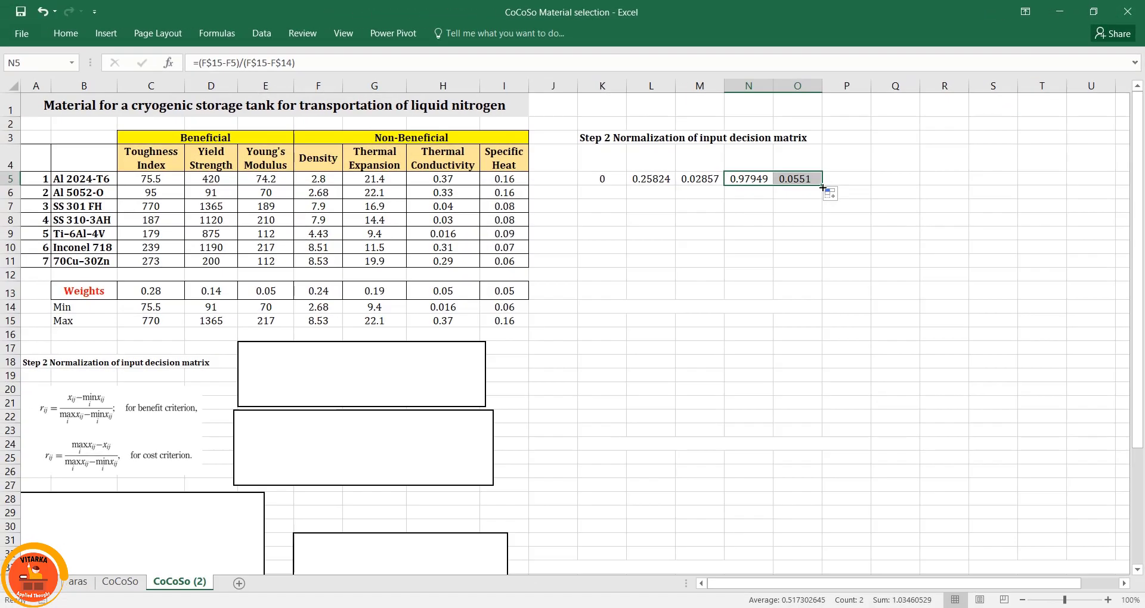
{"action": "left_click_drag", "start_coordinate": [822, 183], "coordinate": [886, 186]}
Extend the normalization formulas in K5:Q5 down to row 11 for all seven materials and border the matrix cells
{"action": "left_click_drag", "start_coordinate": [605, 182], "coordinate": [893, 180]}
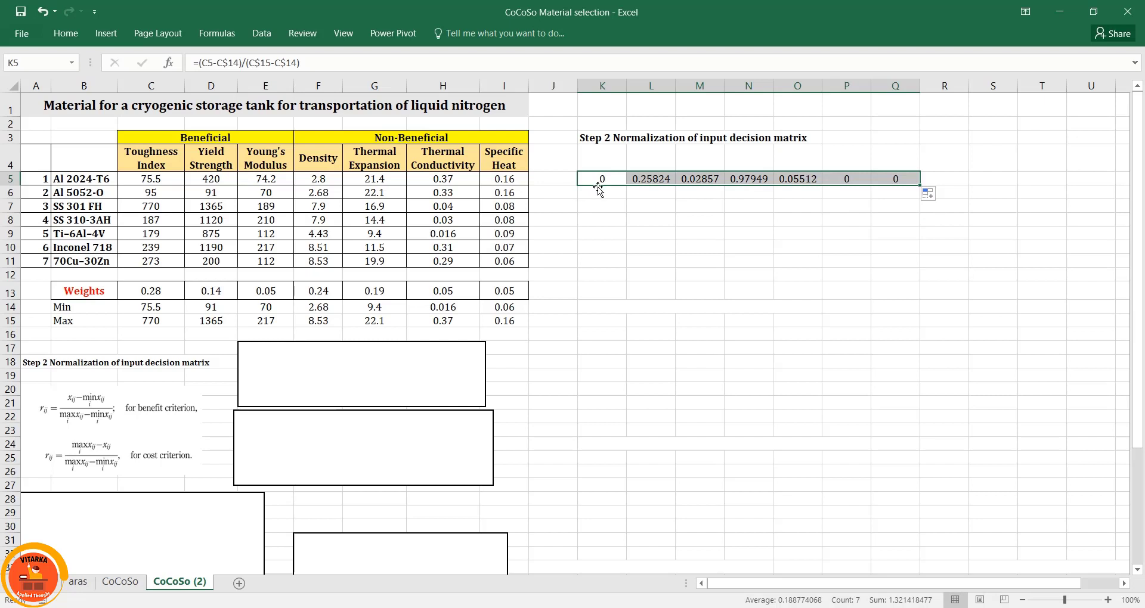
{"action": "left_click", "coordinate": [786, 207]}
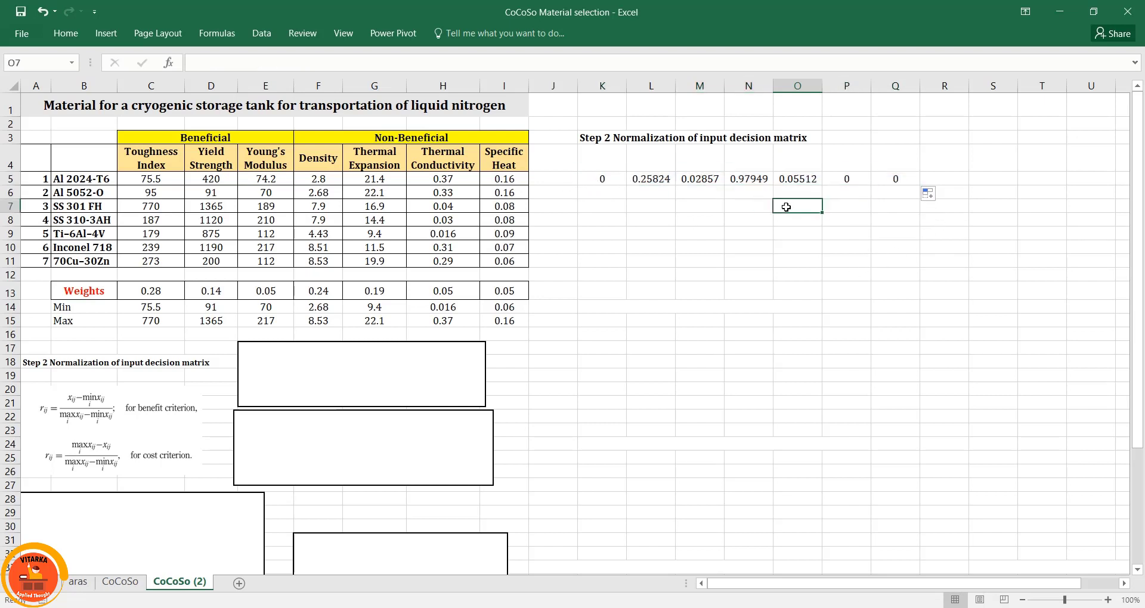
{"action": "left_click_drag", "start_coordinate": [595, 177], "coordinate": [917, 270]}
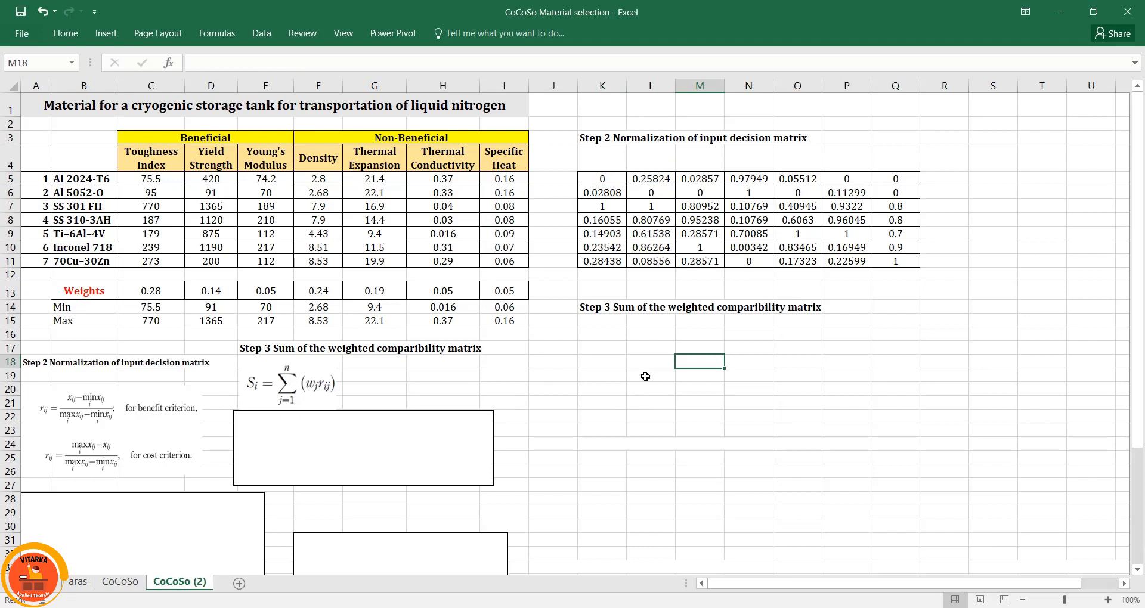
Weight the first material's normalized toughness index by entering =C$13*K5 in K16 under the Step 3 heading
{"action": "left_click", "coordinate": [603, 313]}
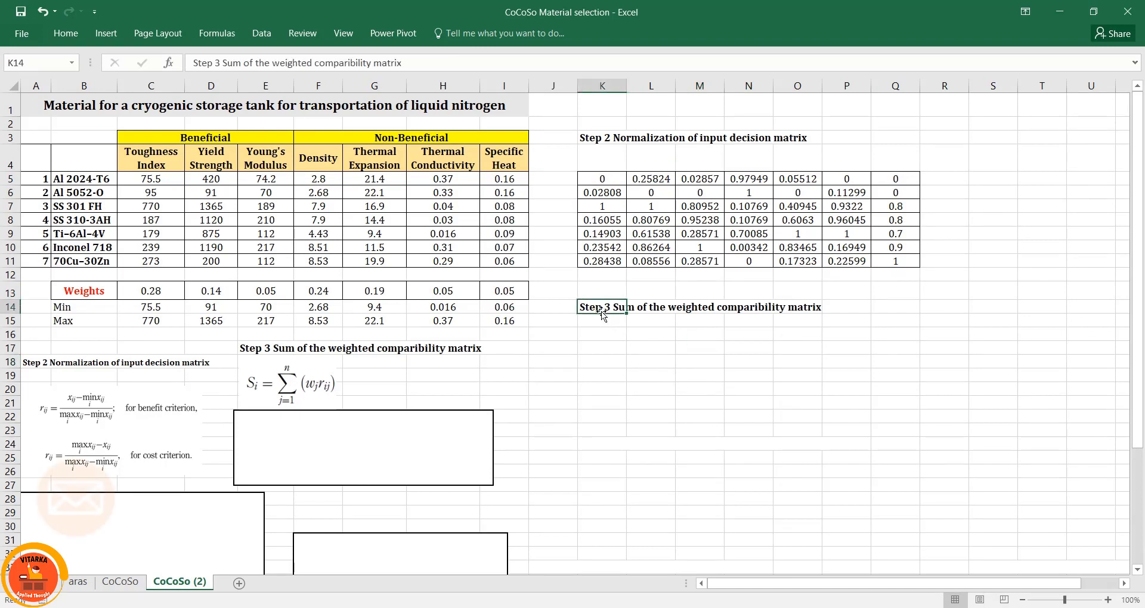
{"action": "left_click", "coordinate": [287, 348]}
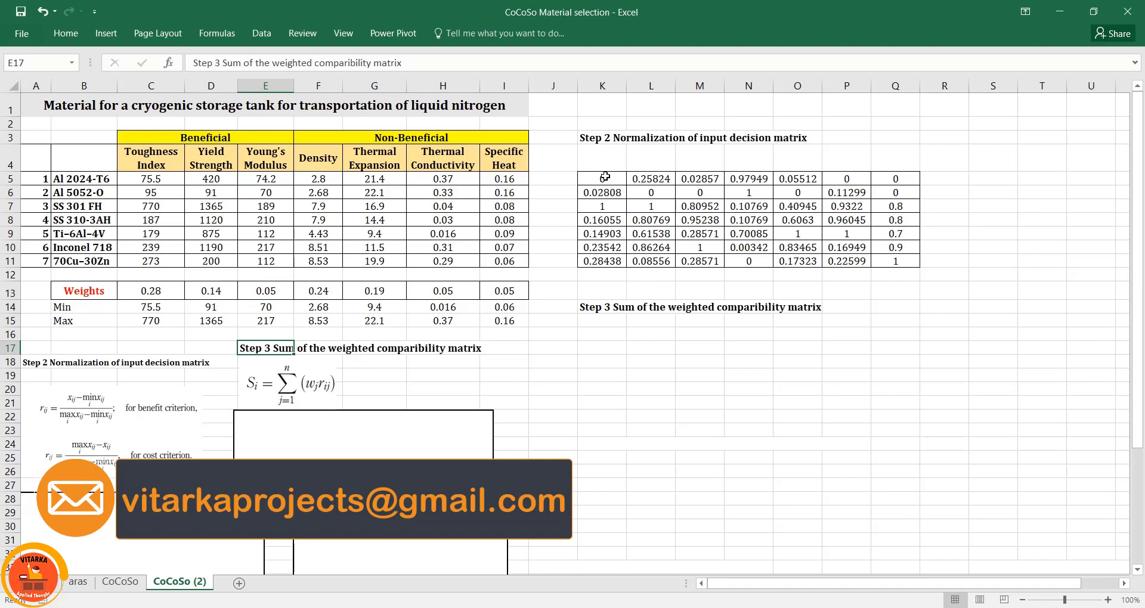
{"action": "left_click", "coordinate": [156, 289]}
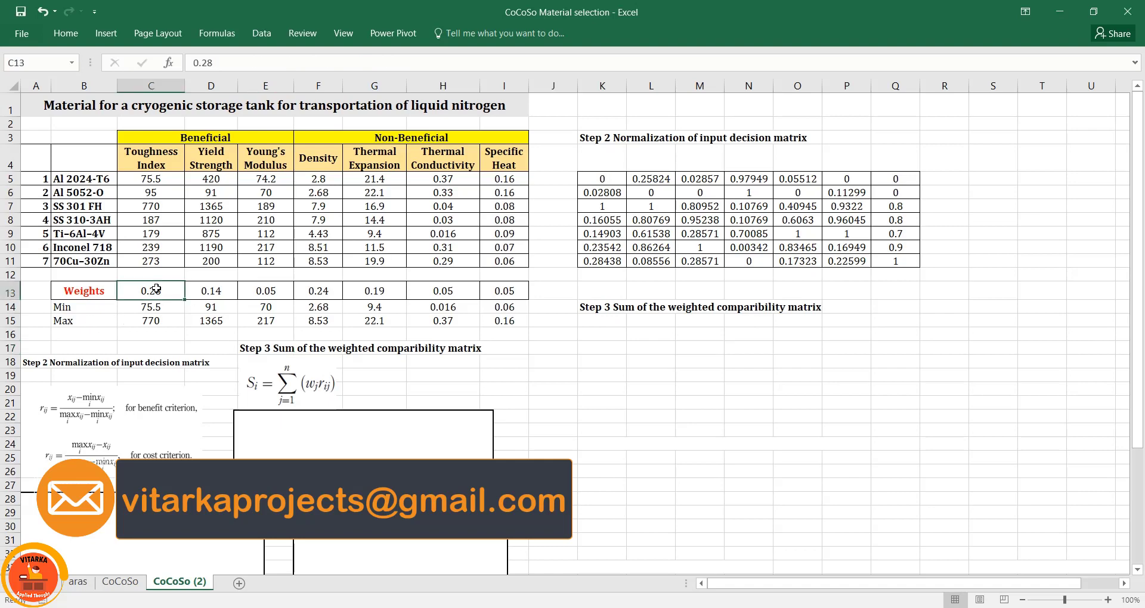
{"action": "left_click", "coordinate": [605, 334]}
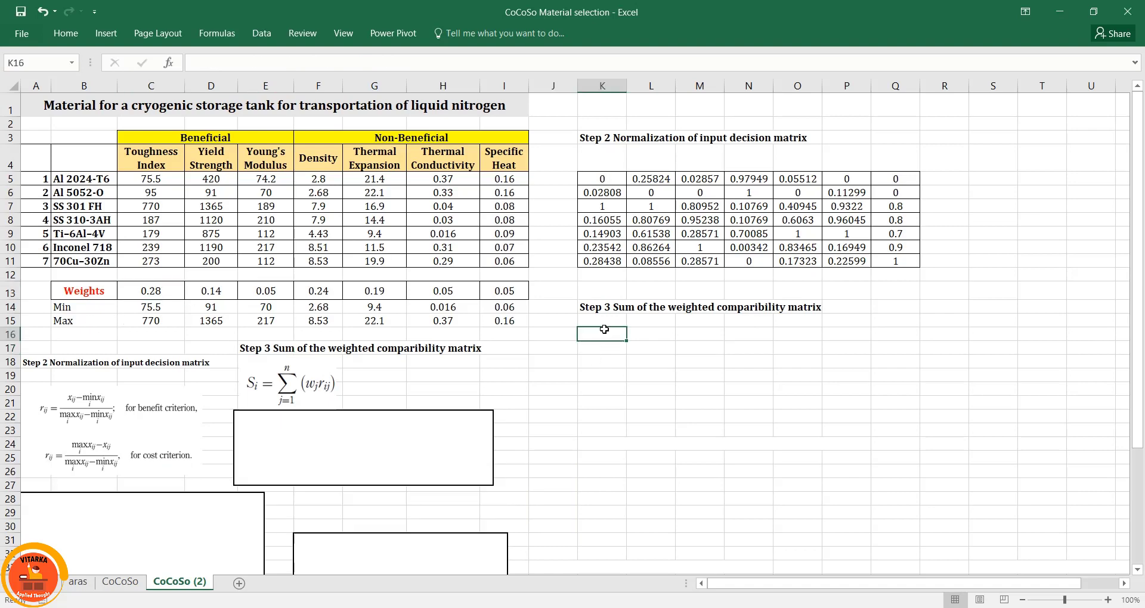
{"action": "type", "text": "="}
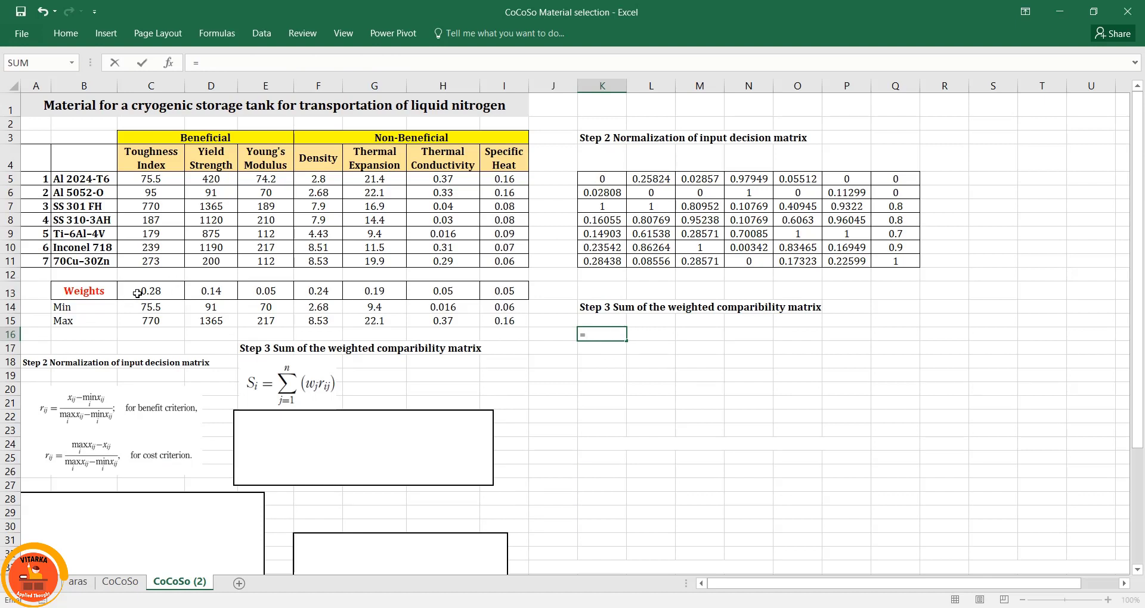
{"action": "left_click", "coordinate": [161, 290]}
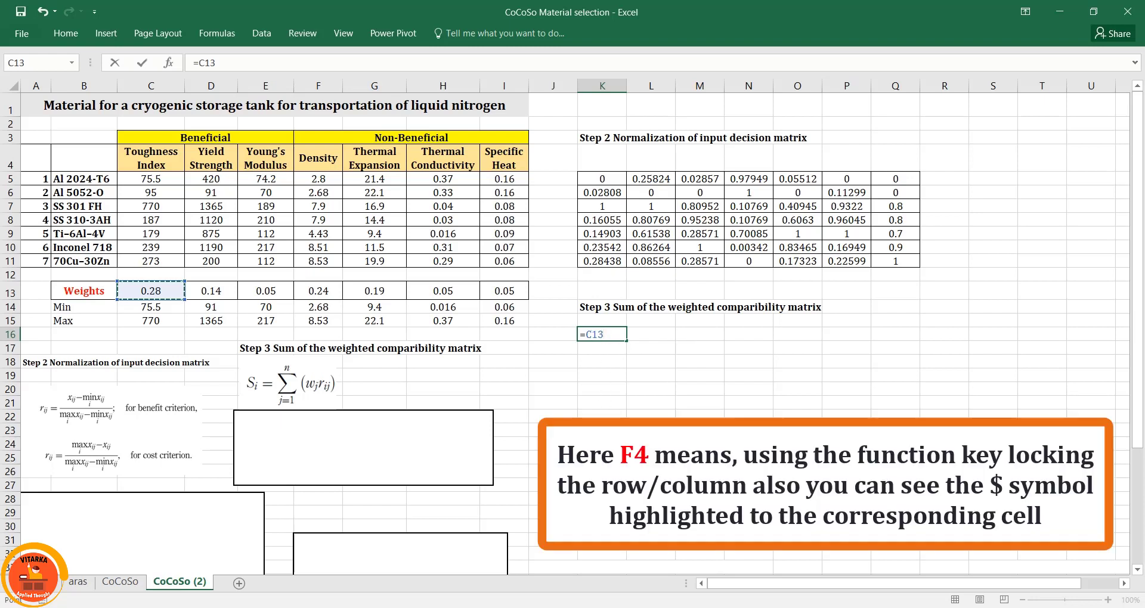
{"action": "key", "text": "F4"}
{"action": "key", "text": "F4"}
{"action": "type", "text": "*"}
{"action": "left_click", "coordinate": [607, 179]}
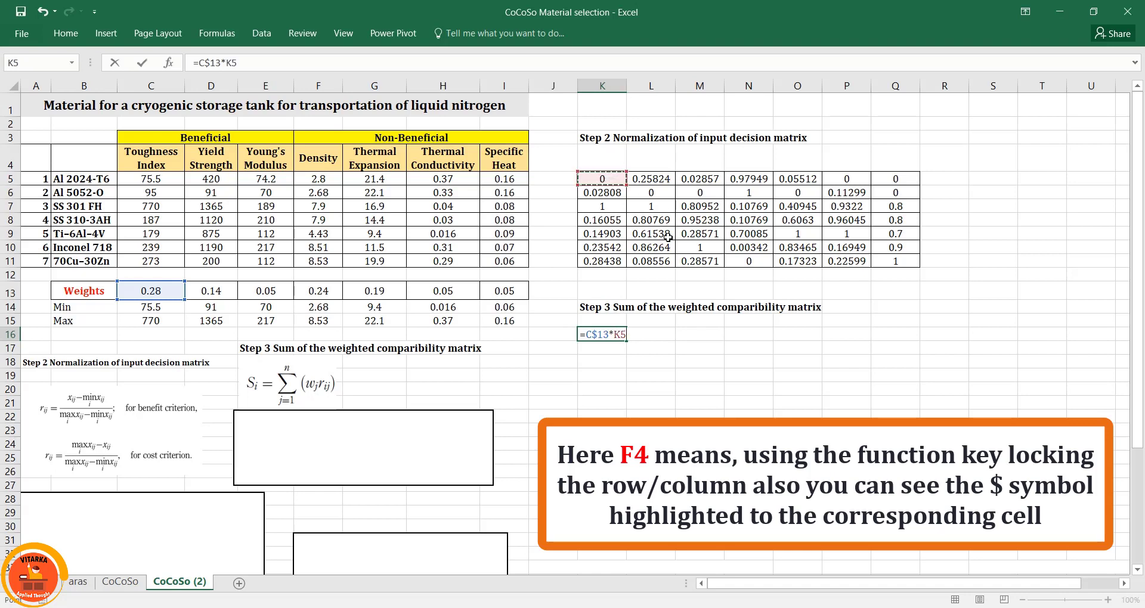
{"action": "key", "text": "Return"}
Fill the weighting formula in K16 across to Q16 and down to row 22, and border the matrix cells
{"action": "left_click", "coordinate": [614, 335]}
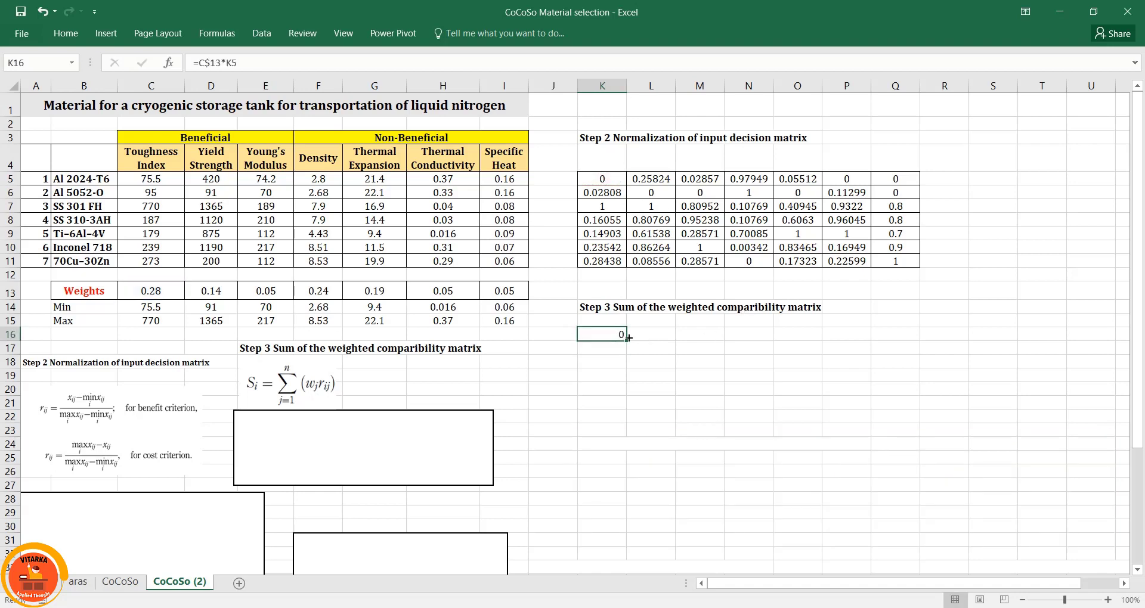
{"action": "left_click_drag", "start_coordinate": [626, 341], "coordinate": [906, 359]}
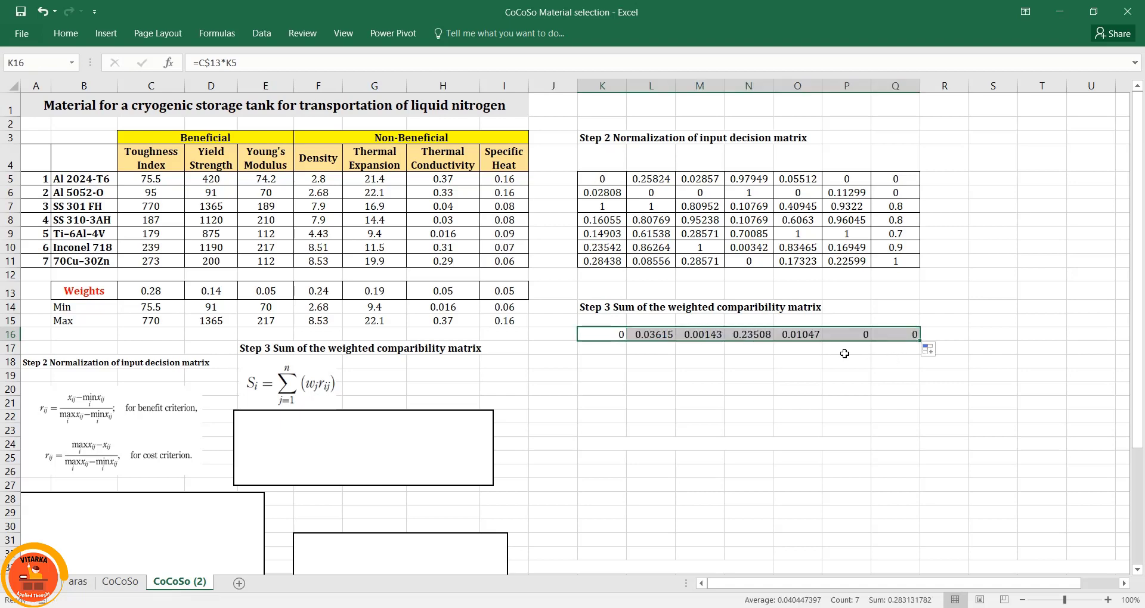
{"action": "double_click", "coordinate": [851, 335]}
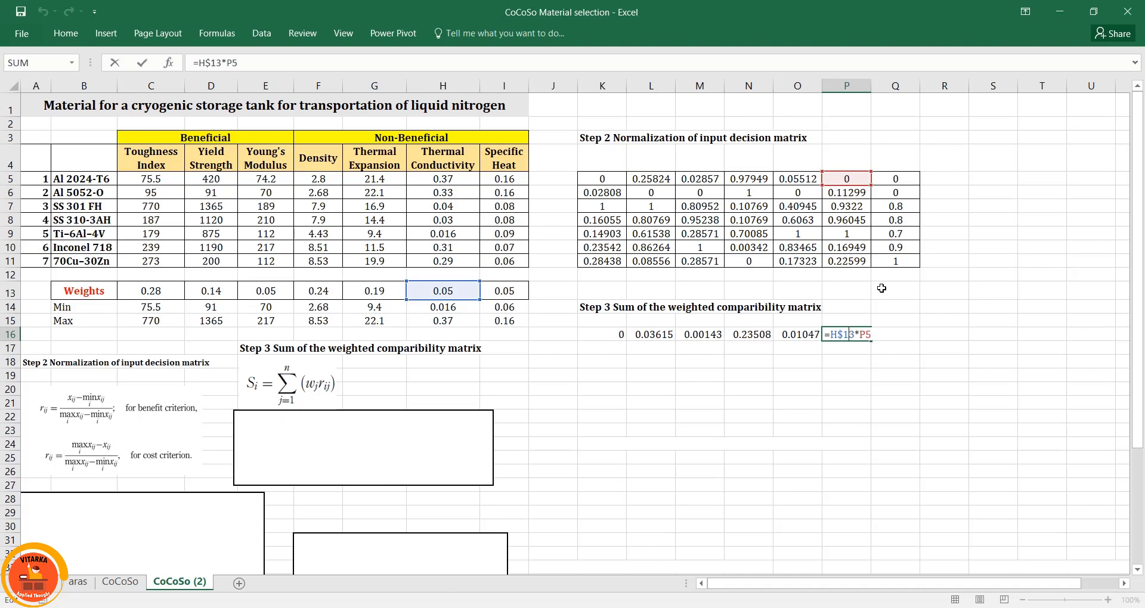
{"action": "key", "text": "Return"}
{"action": "left_click_drag", "start_coordinate": [612, 337], "coordinate": [918, 422]}
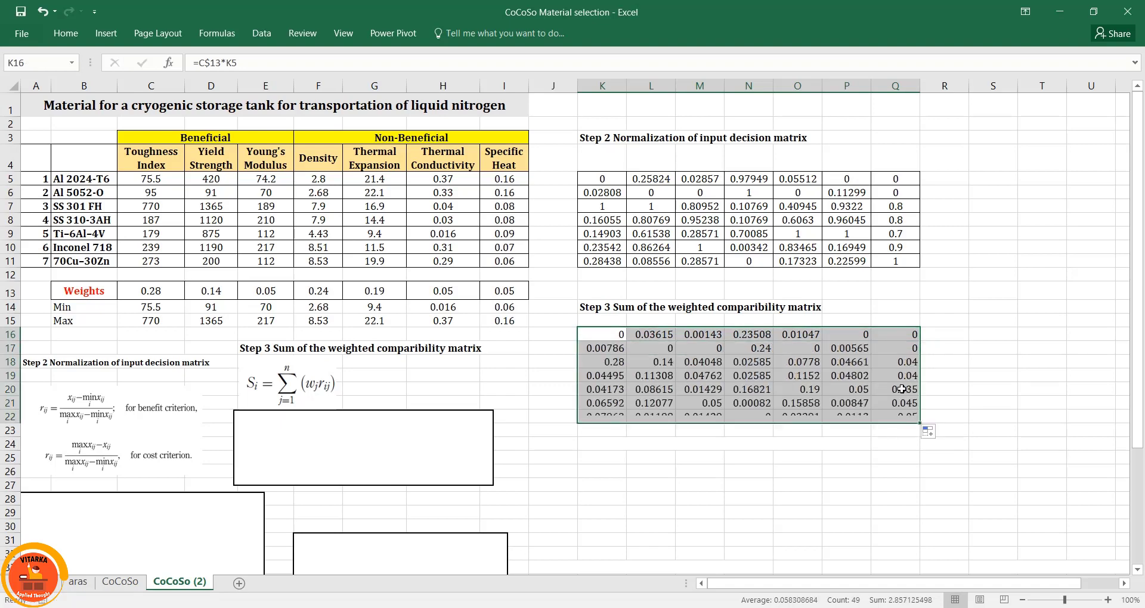
{"action": "double_click", "coordinate": [650, 416]}
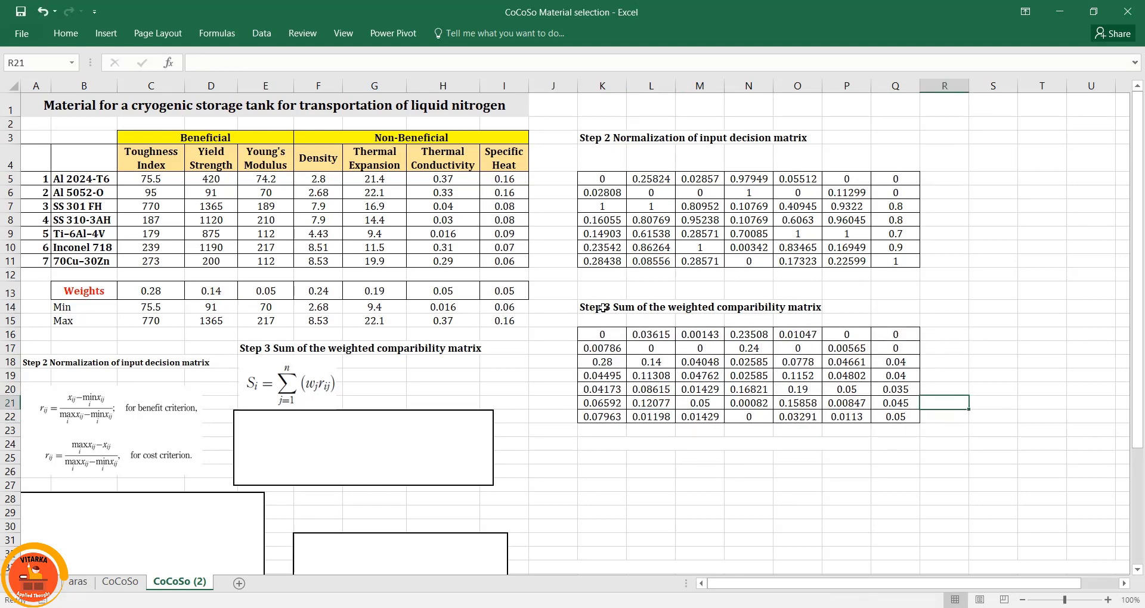
Add the Step 4 Power of the weighted comparibility matrix heading in K24 and enter =K5^C$13 in K26
{"action": "left_click", "coordinate": [603, 308]}
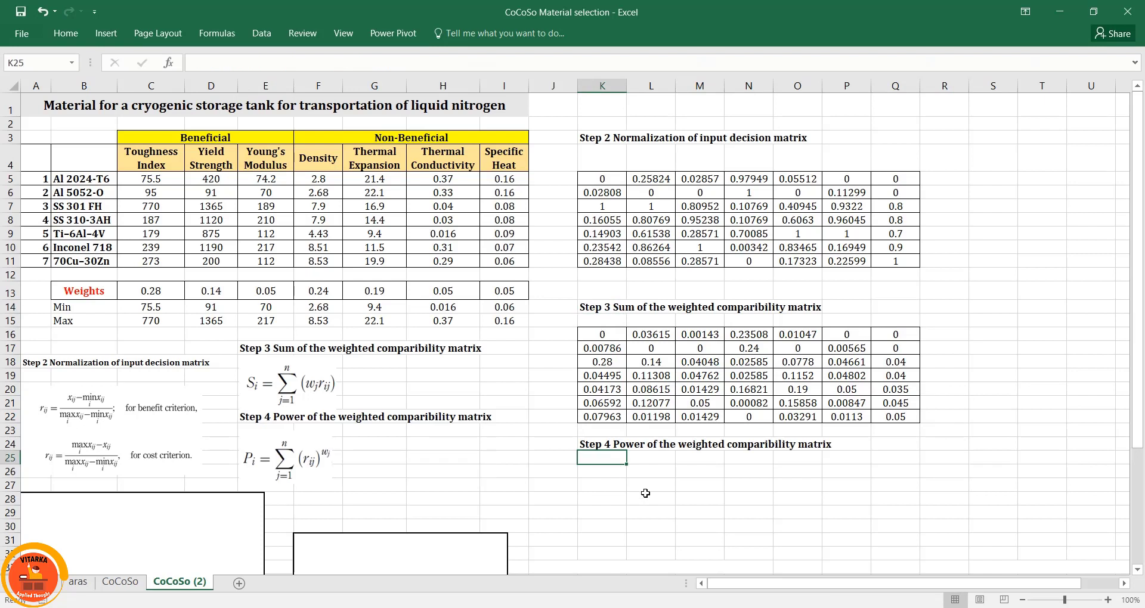
{"action": "scroll", "coordinate": [645, 488], "scroll_direction": "down", "scroll_amount": 1}
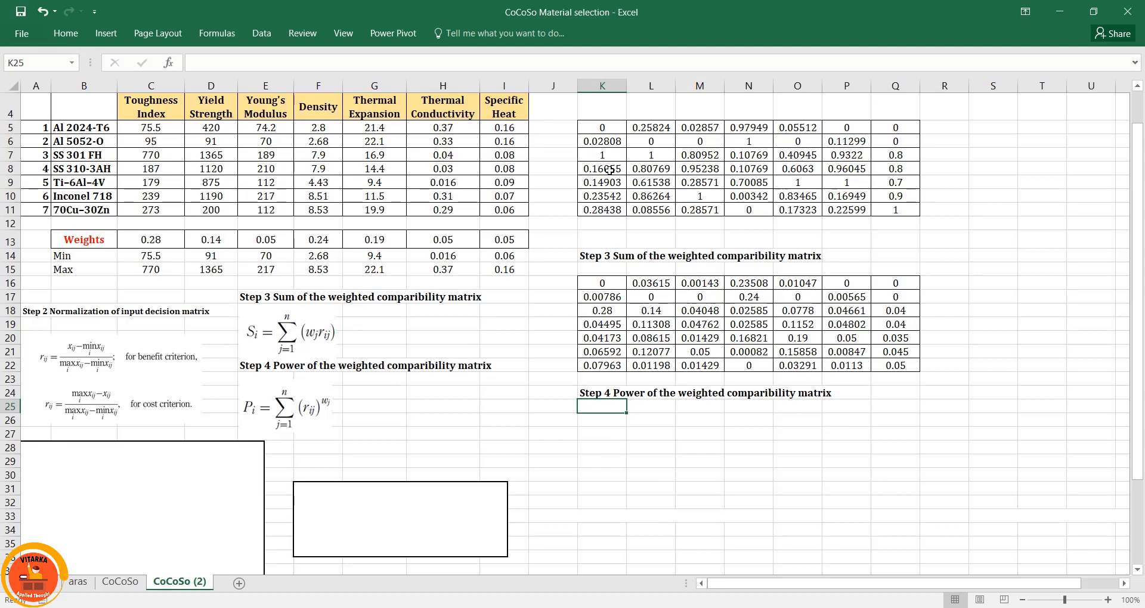
{"action": "left_click", "coordinate": [615, 422]}
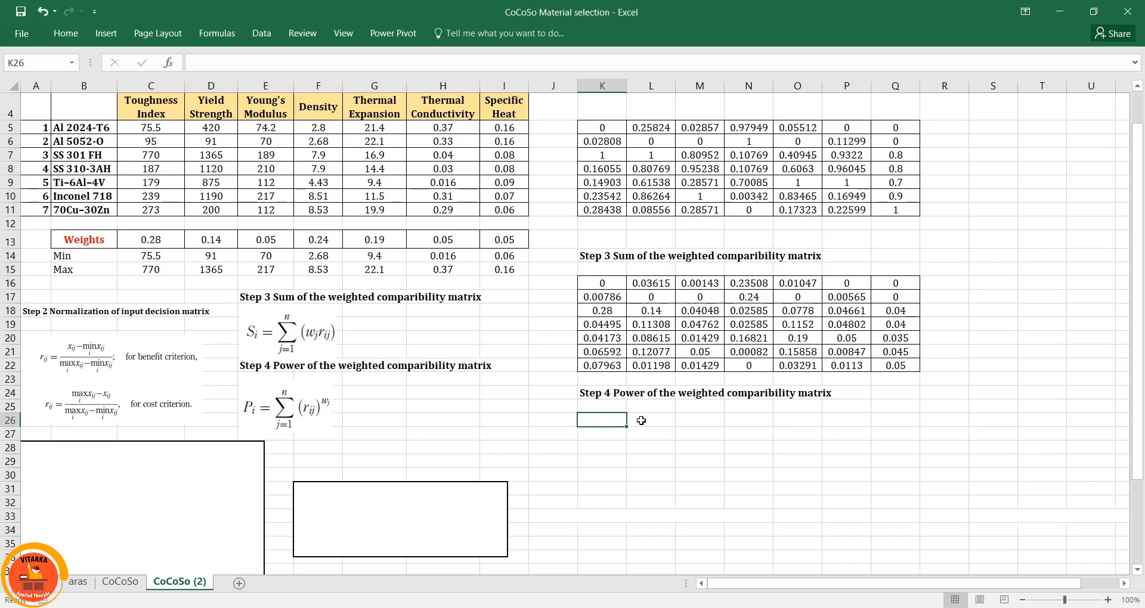
{"action": "type", "text": "="}
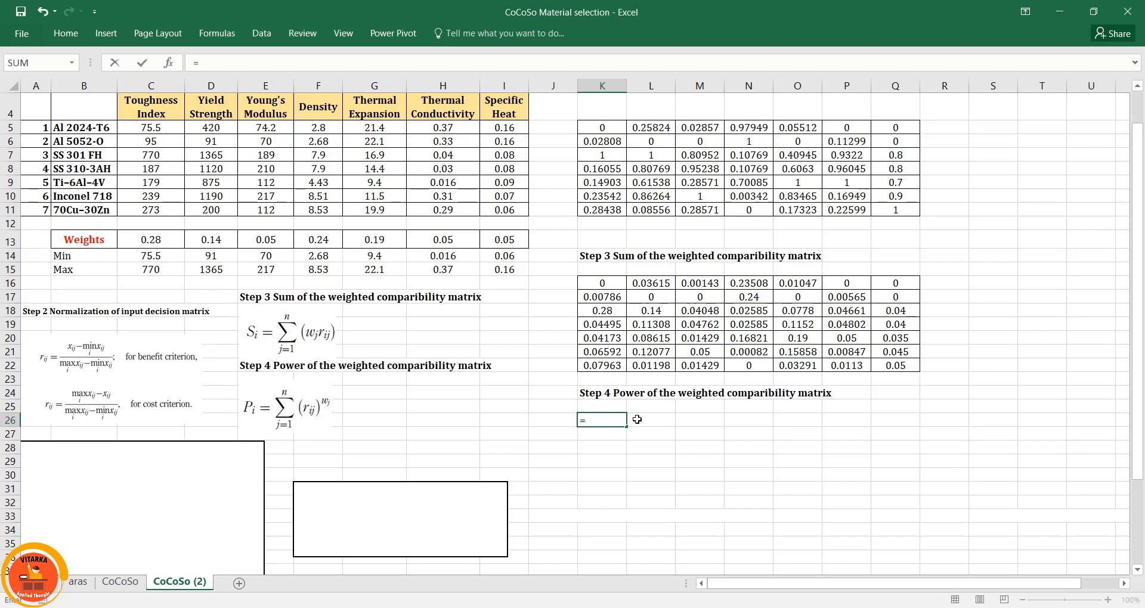
{"action": "left_click", "coordinate": [603, 129]}
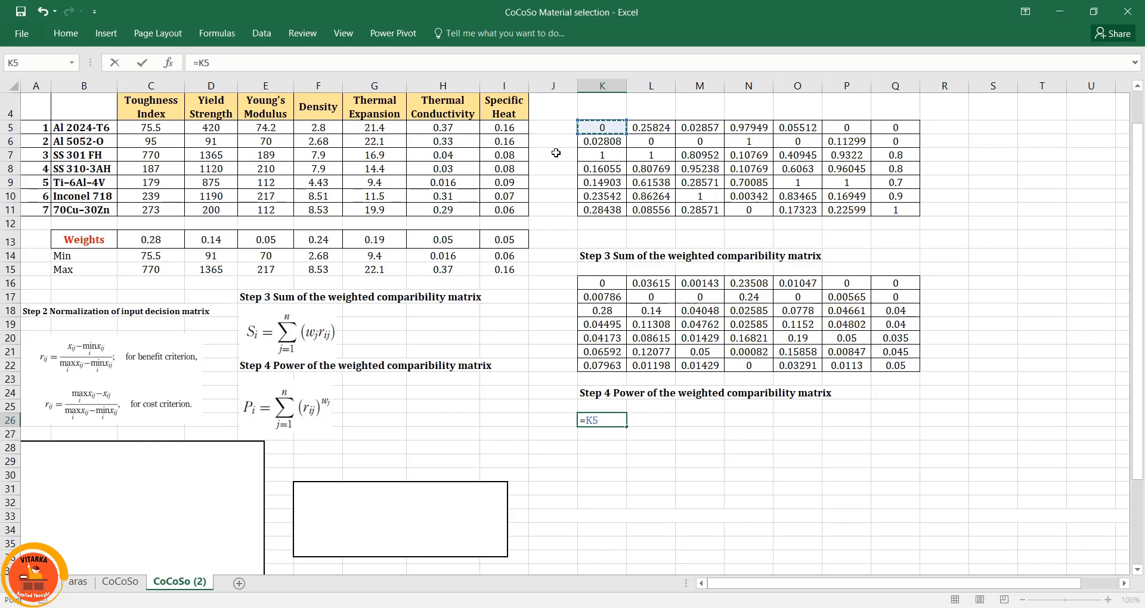
{"action": "type", "text": "^"}
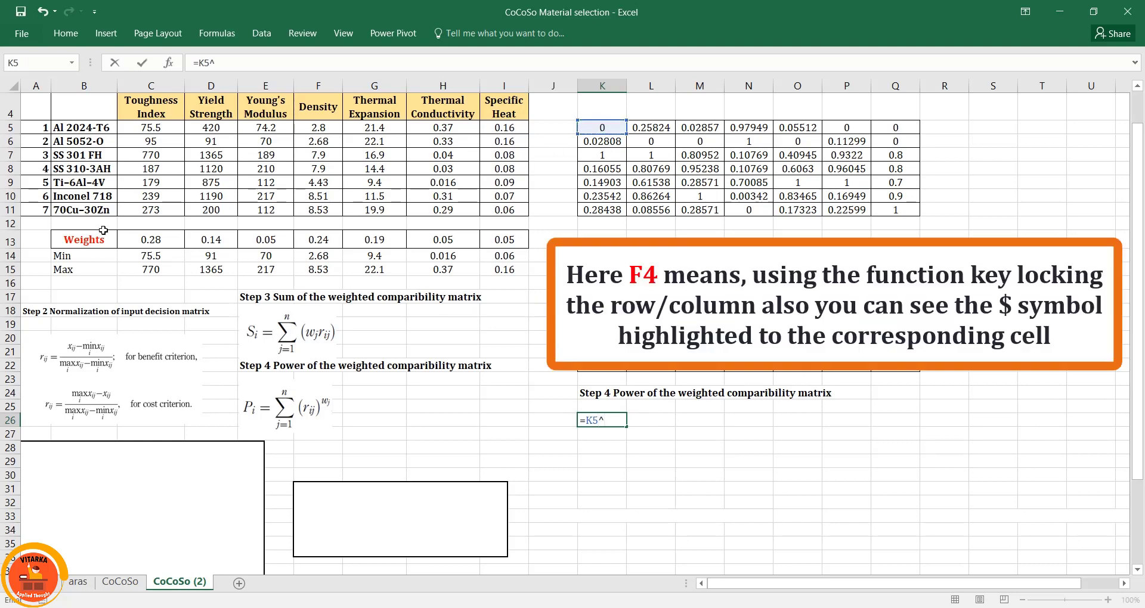
{"action": "left_click", "coordinate": [145, 240]}
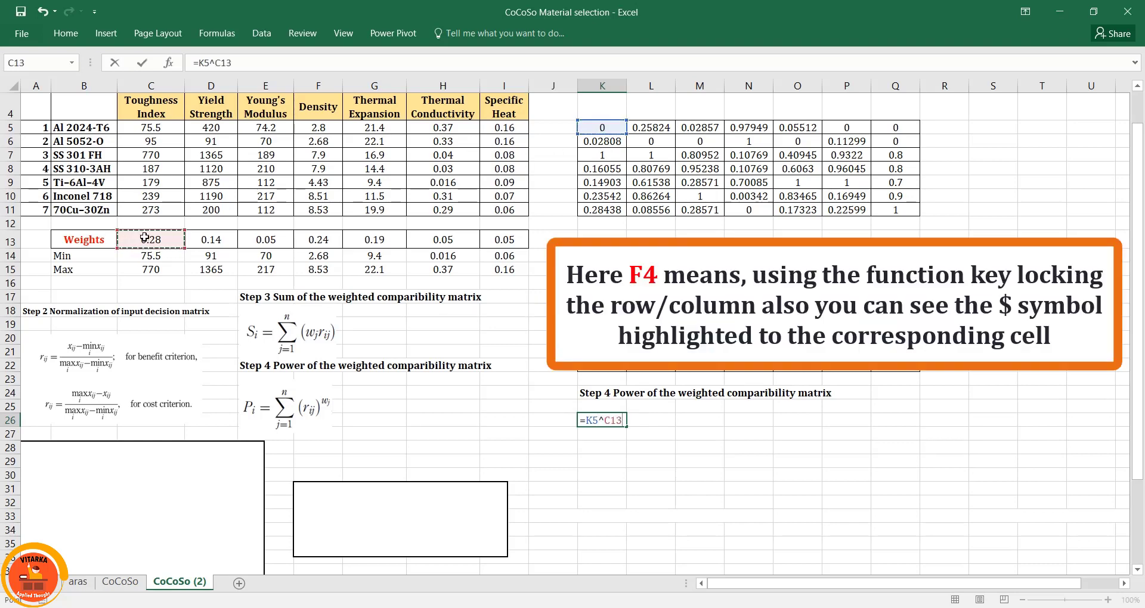
{"action": "key", "text": "F4"}
{"action": "key", "text": "F4"}
{"action": "key", "text": "Return"}
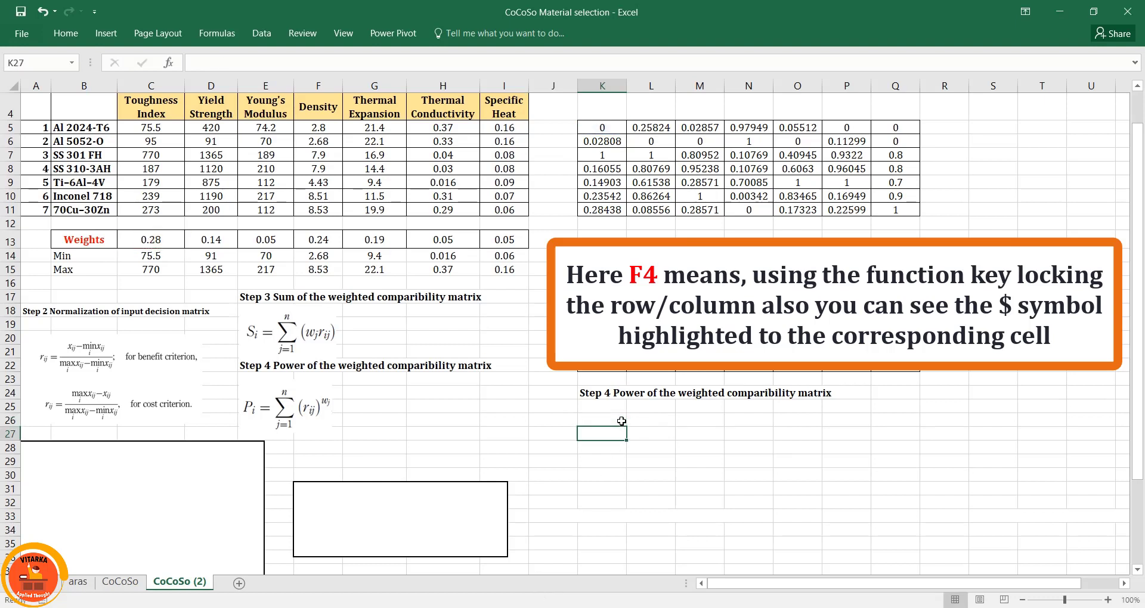
Fill the power formula in K26 across and down to Q32 for all seven materials, and border the cells
{"action": "left_click", "coordinate": [621, 421]}
{"action": "left_click_drag", "start_coordinate": [626, 427], "coordinate": [929, 503]}
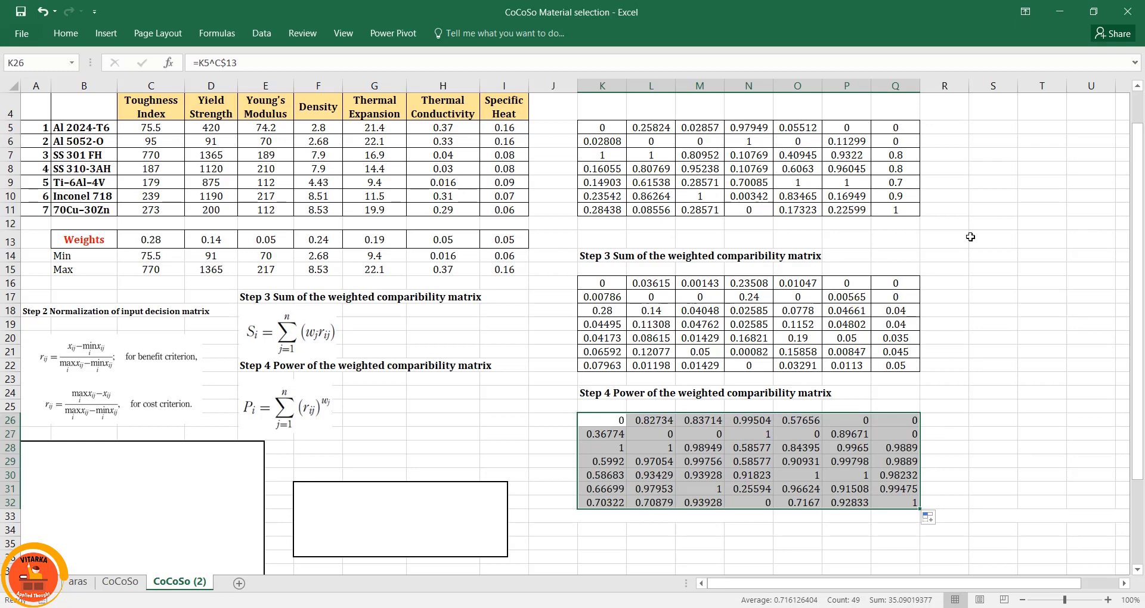
{"action": "left_click", "coordinate": [897, 435]}
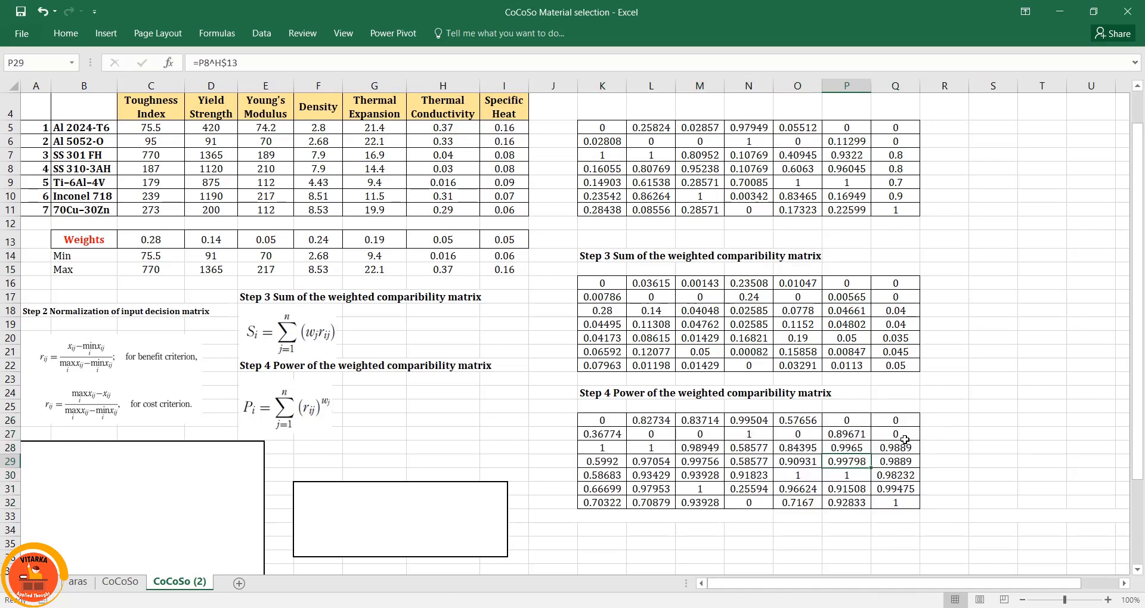
Label the column beside the weighted comparability matrix Si in S14 and make the label bold
{"action": "left_click", "coordinate": [588, 256]}
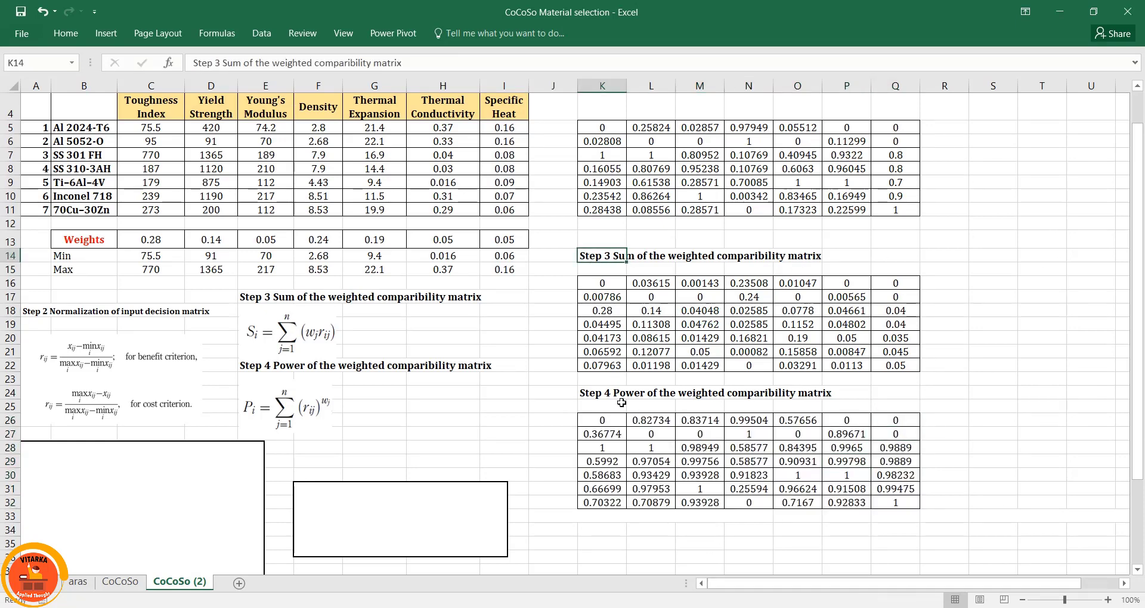
{"action": "left_click", "coordinate": [592, 389]}
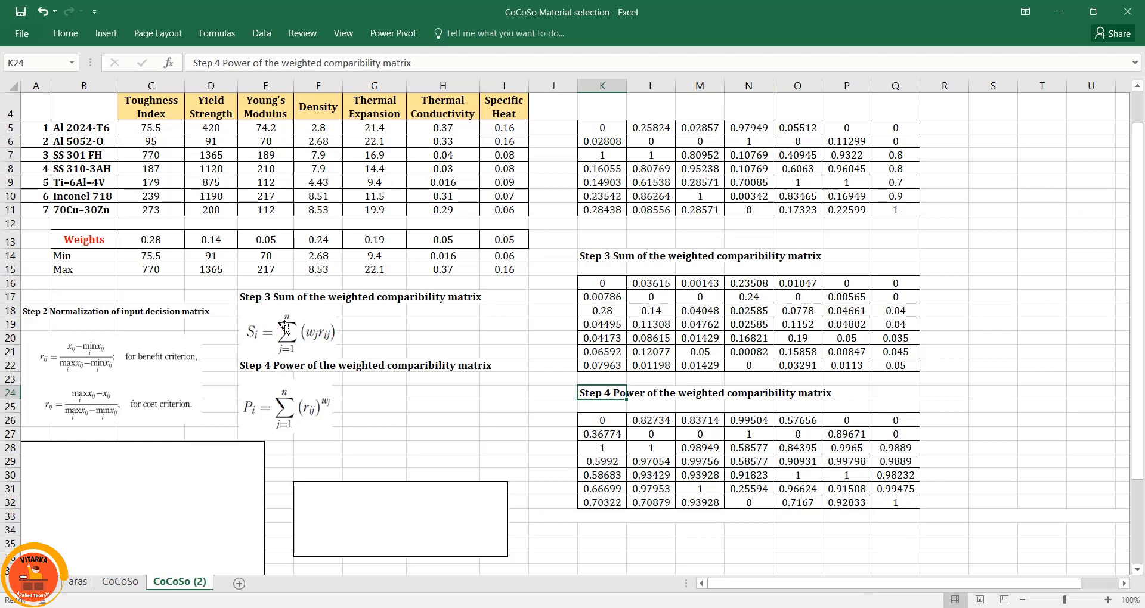
{"action": "left_click", "coordinate": [994, 255]}
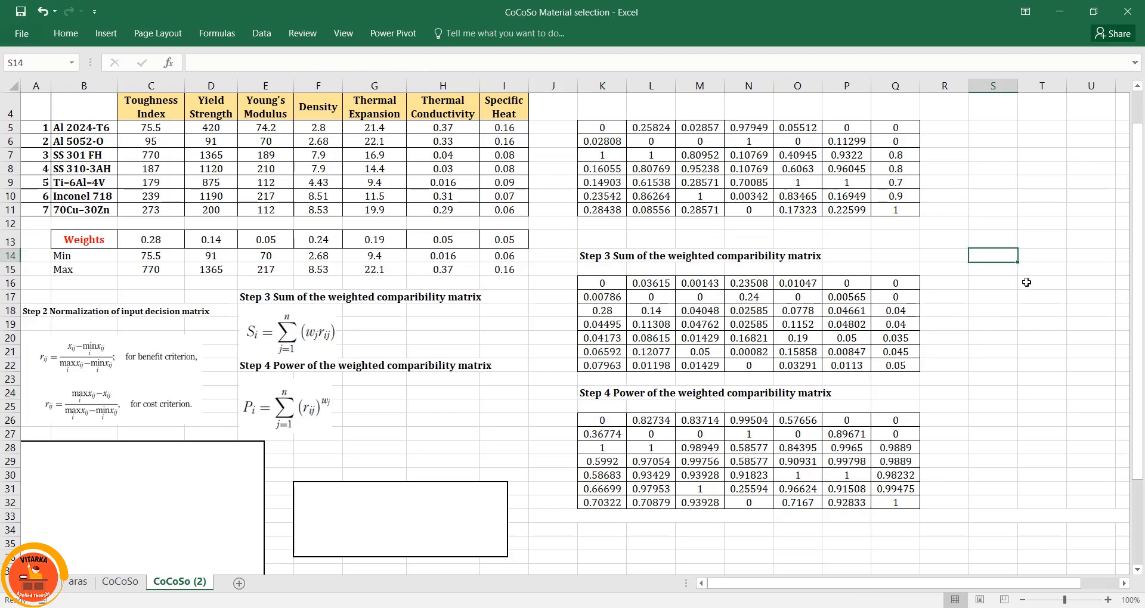
{"action": "type", "text": "Si"}
{"action": "key", "text": "Return"}
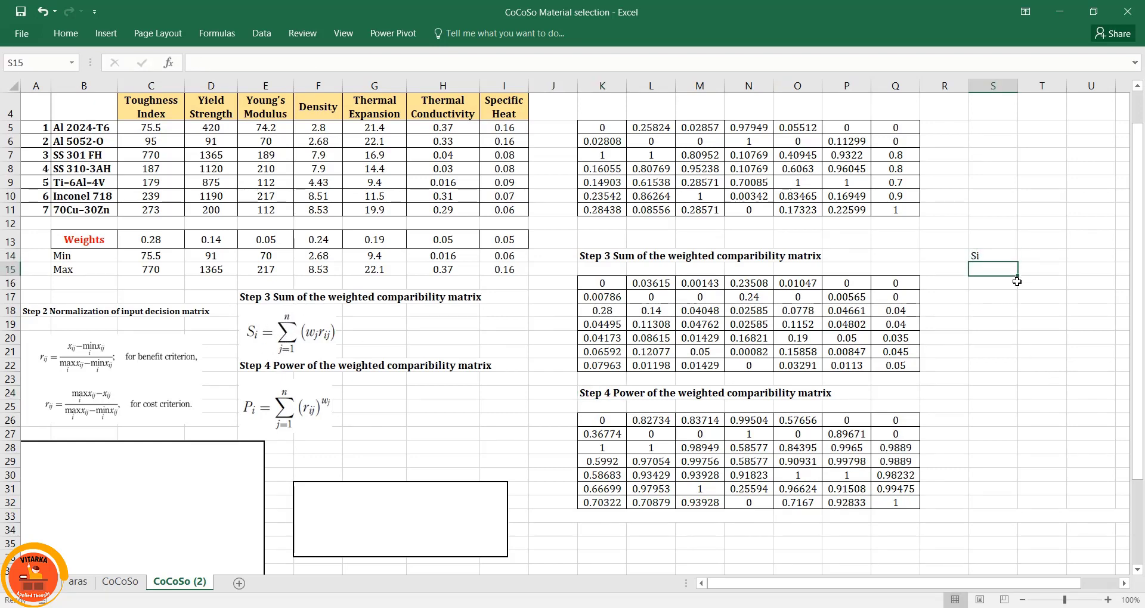
{"action": "key", "text": "Up"}
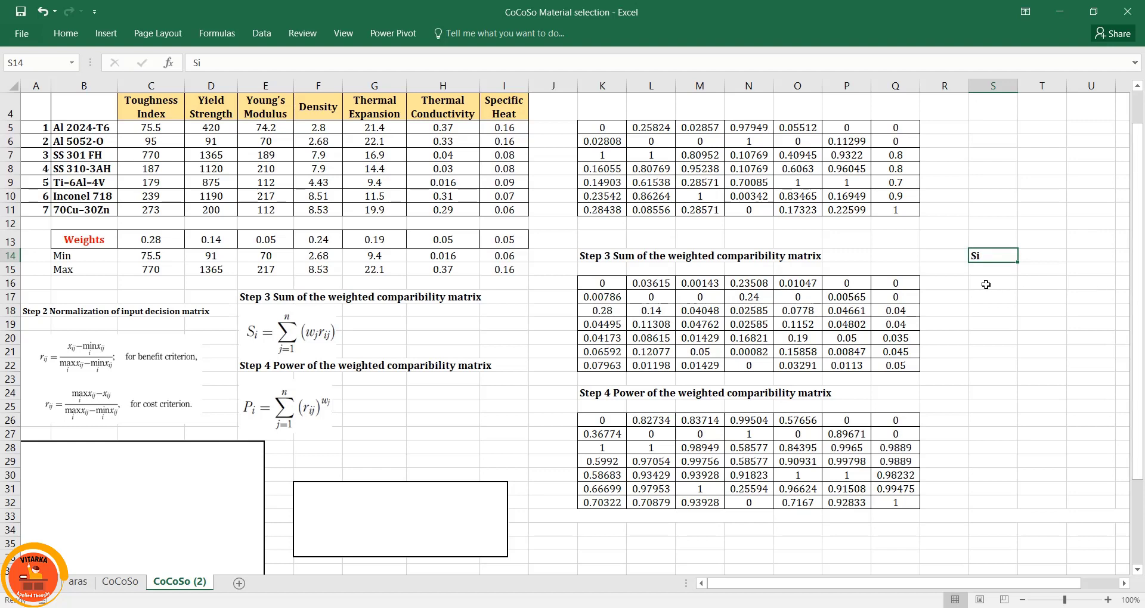
Sum the first material's weighted values with =SUM(K16:Q16) in S16 and fill the formula down to S22
{"action": "left_click", "coordinate": [986, 284]}
{"action": "type", "text": "=SUM("}
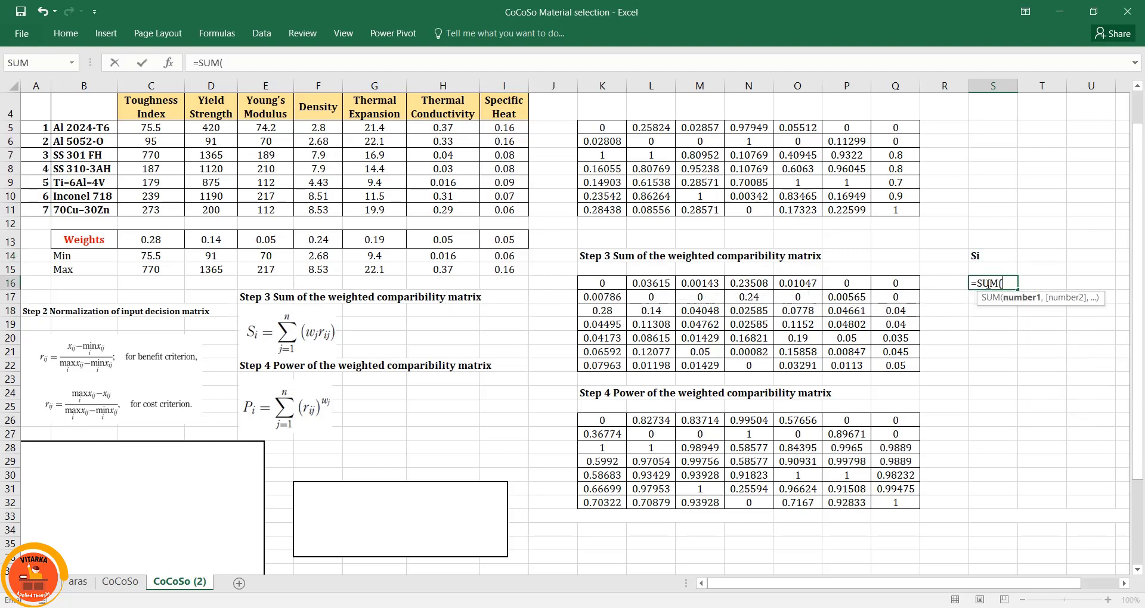
{"action": "left_click_drag", "start_coordinate": [600, 284], "coordinate": [901, 285]}
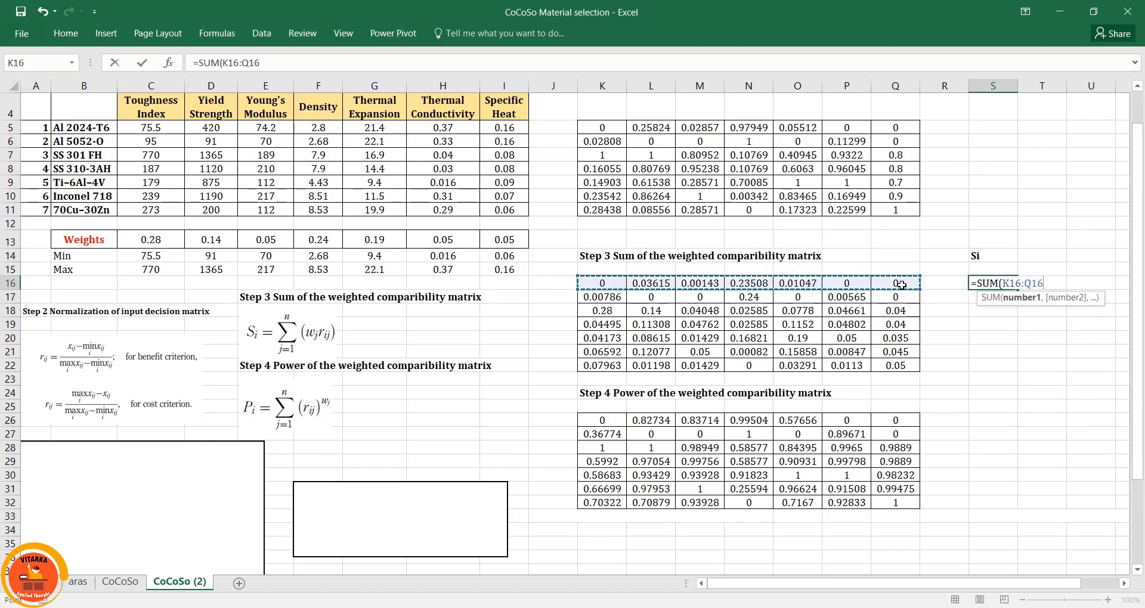
{"action": "key", "text": "Return"}
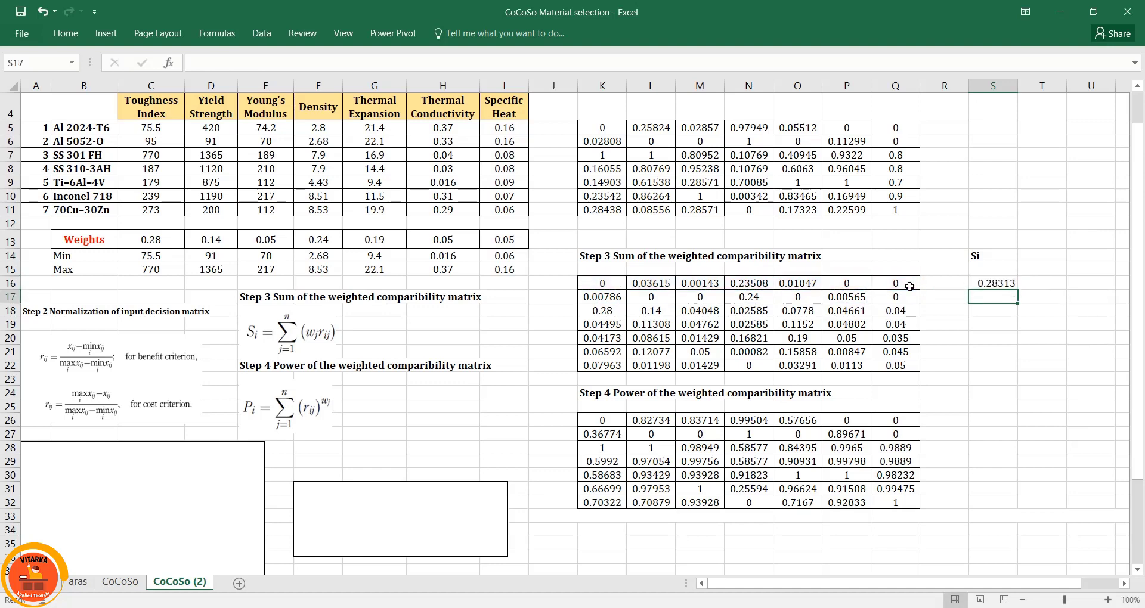
{"action": "left_click", "coordinate": [1002, 286]}
{"action": "left_click_drag", "start_coordinate": [1018, 289], "coordinate": [1020, 371]}
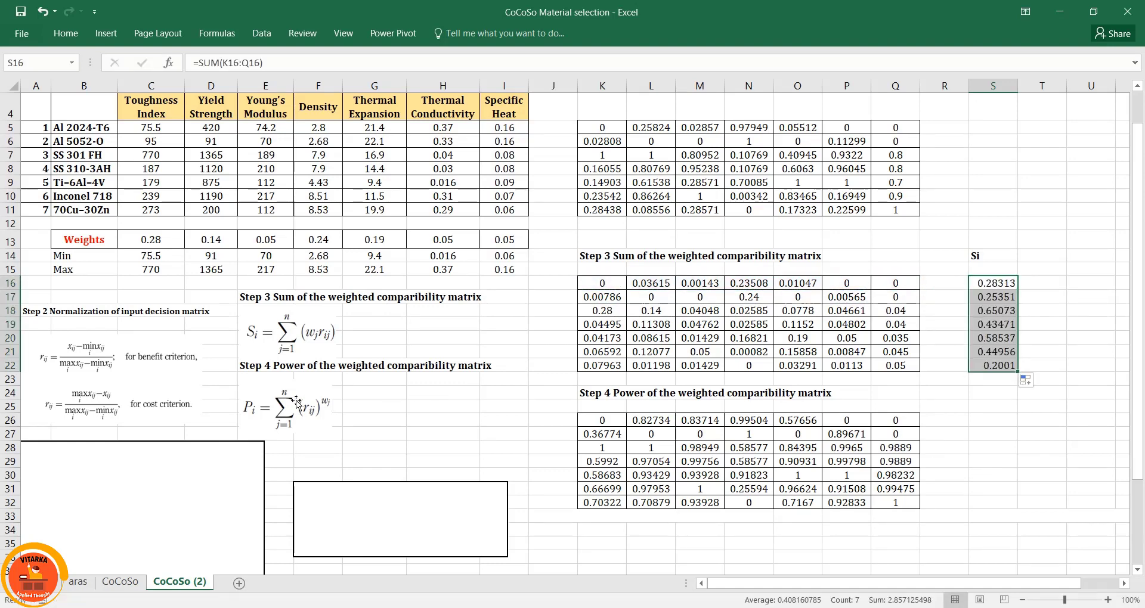
Label S25 Pi, total the power values with =SUM(K26:Q26) in S26 filled down to S32, and center and border both total columns
{"action": "left_click", "coordinate": [996, 406]}
{"action": "type", "text": "Pi"}
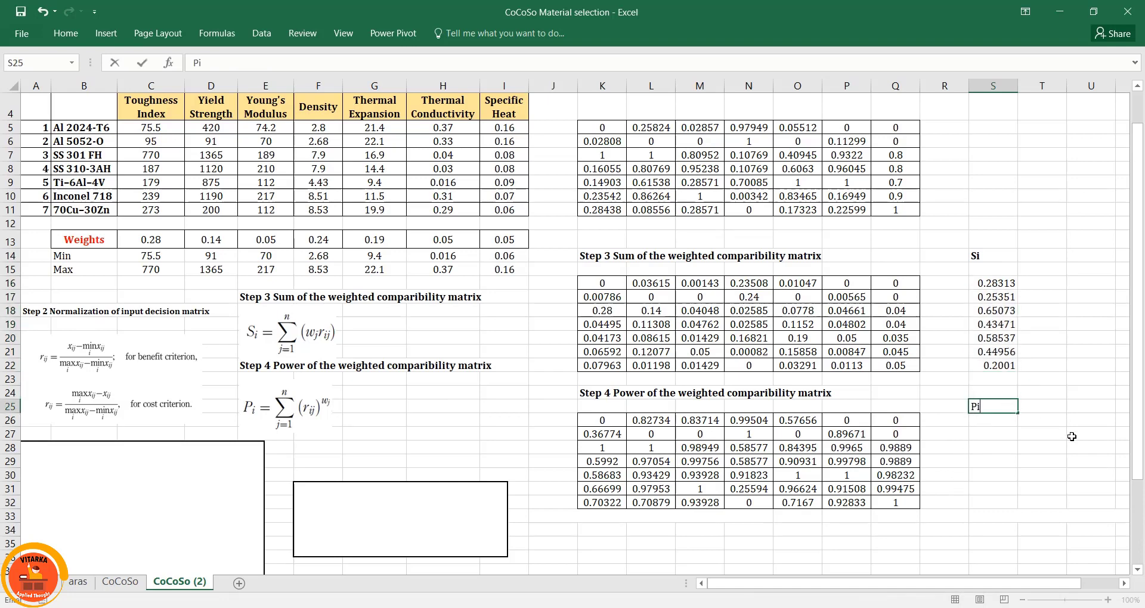
{"action": "key", "text": "Return"}
{"action": "type", "text": "=SUM("}
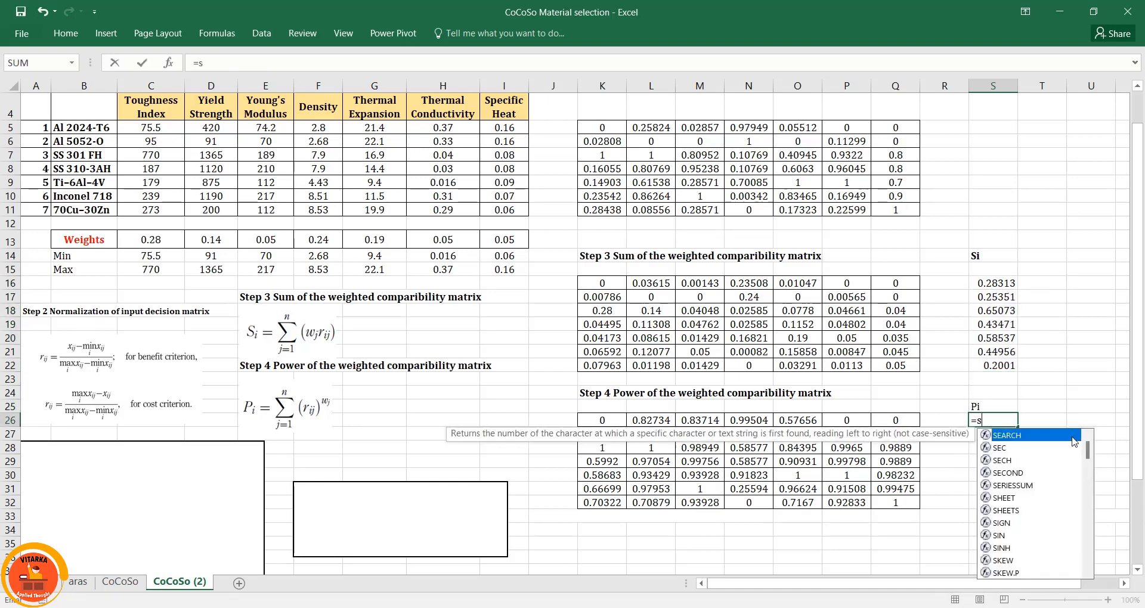
{"action": "left_click_drag", "start_coordinate": [601, 425], "coordinate": [894, 422]}
{"action": "key", "text": "Return"}
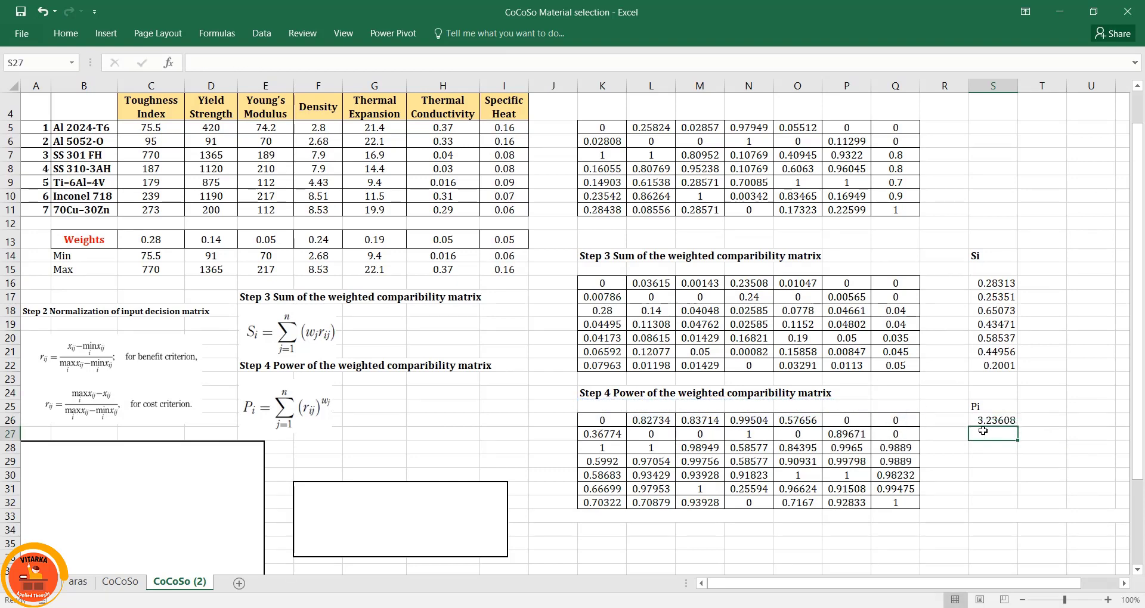
{"action": "left_click", "coordinate": [989, 419]}
{"action": "left_click_drag", "start_coordinate": [1018, 427], "coordinate": [1012, 505]}
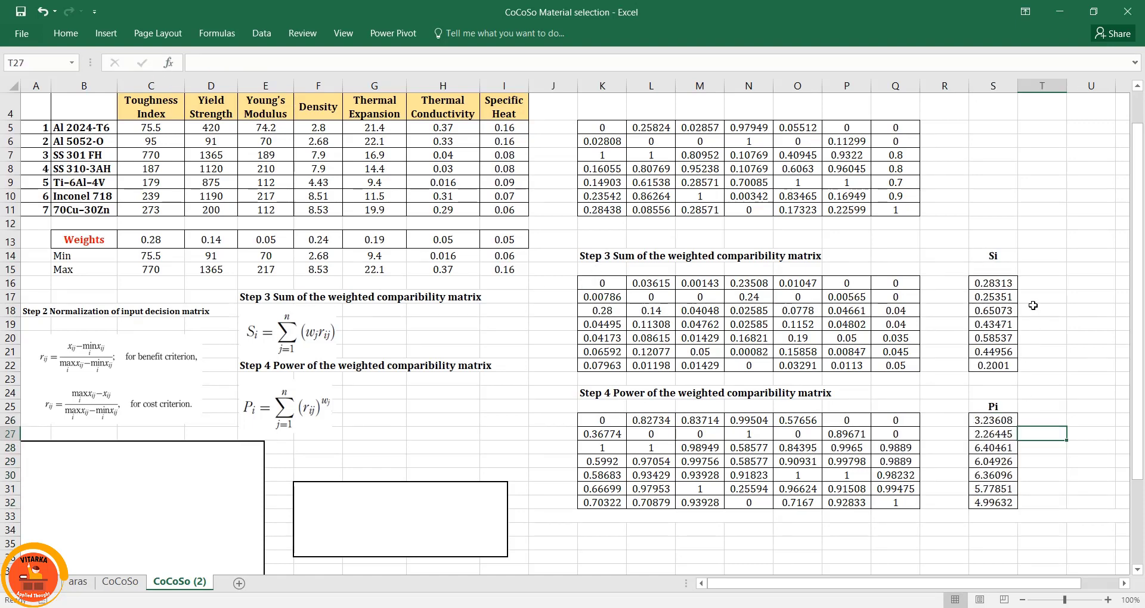
{"action": "left_click", "coordinate": [1004, 255]}
{"action": "left_click", "coordinate": [1001, 419]}
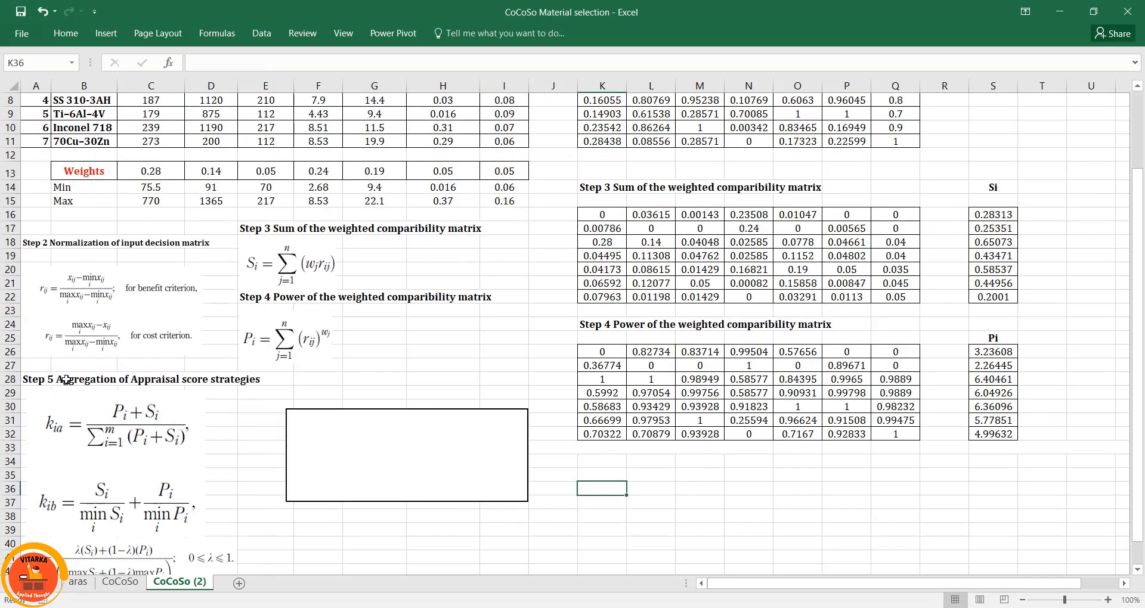
{"action": "scroll", "coordinate": [97, 396], "scroll_direction": "down", "scroll_amount": 1}
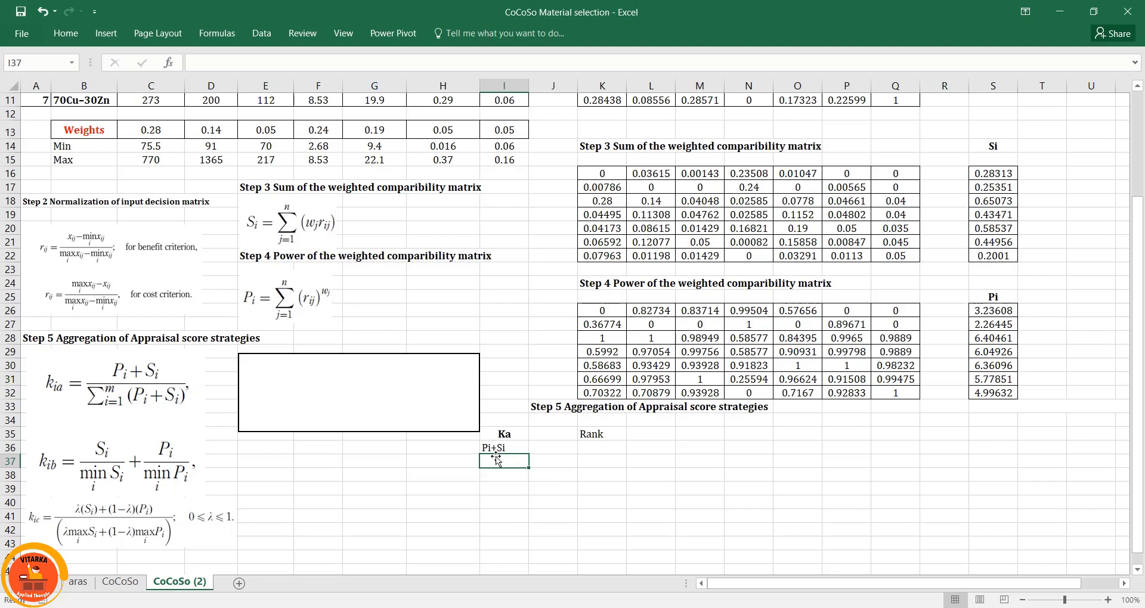
Add the first material's Pi and Si with =S26+S16 in I37 and fill the formula down to I43
{"action": "type", "text": "="}
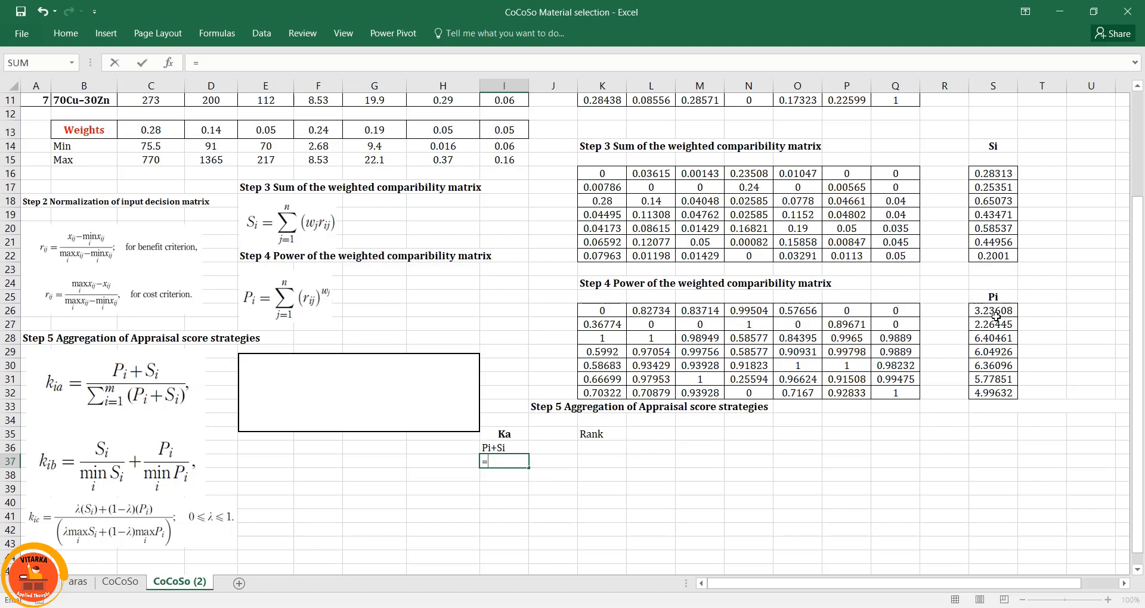
{"action": "left_click", "coordinate": [993, 311]}
{"action": "type", "text": "+"}
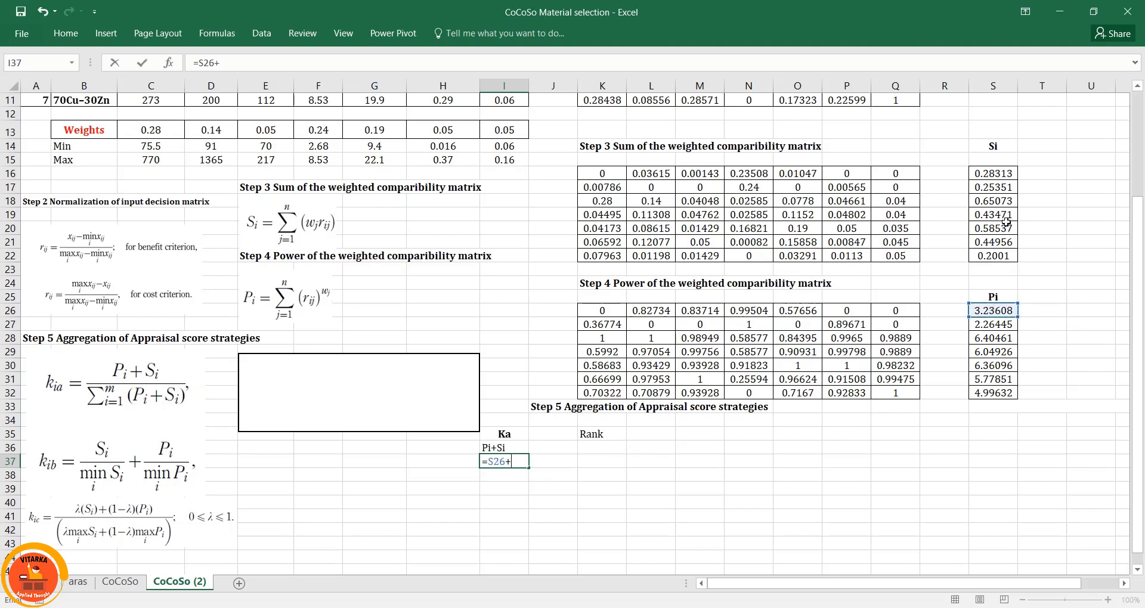
{"action": "left_click", "coordinate": [997, 173]}
{"action": "key", "text": "Return"}
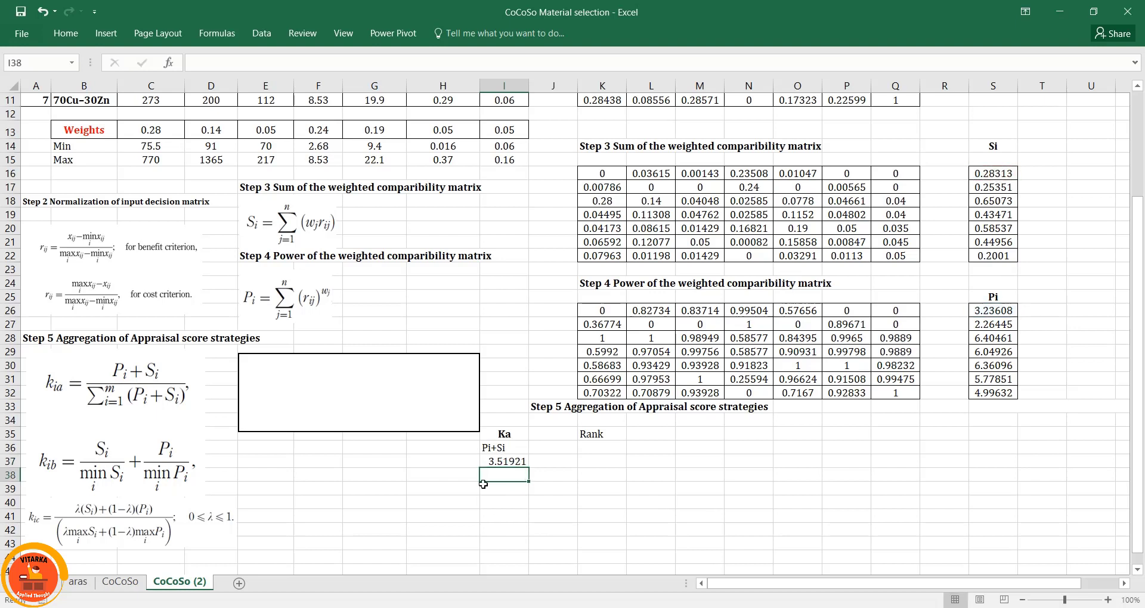
{"action": "left_click", "coordinate": [510, 463]}
{"action": "scroll", "coordinate": [534, 469], "scroll_direction": "down", "scroll_amount": 1}
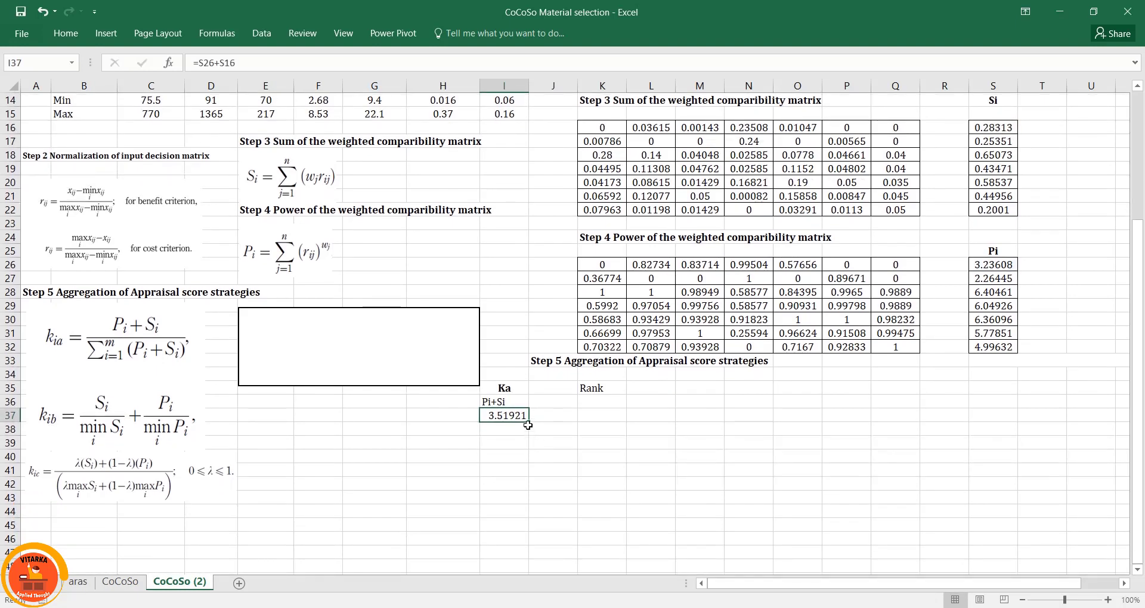
{"action": "left_click_drag", "start_coordinate": [528, 422], "coordinate": [532, 504]}
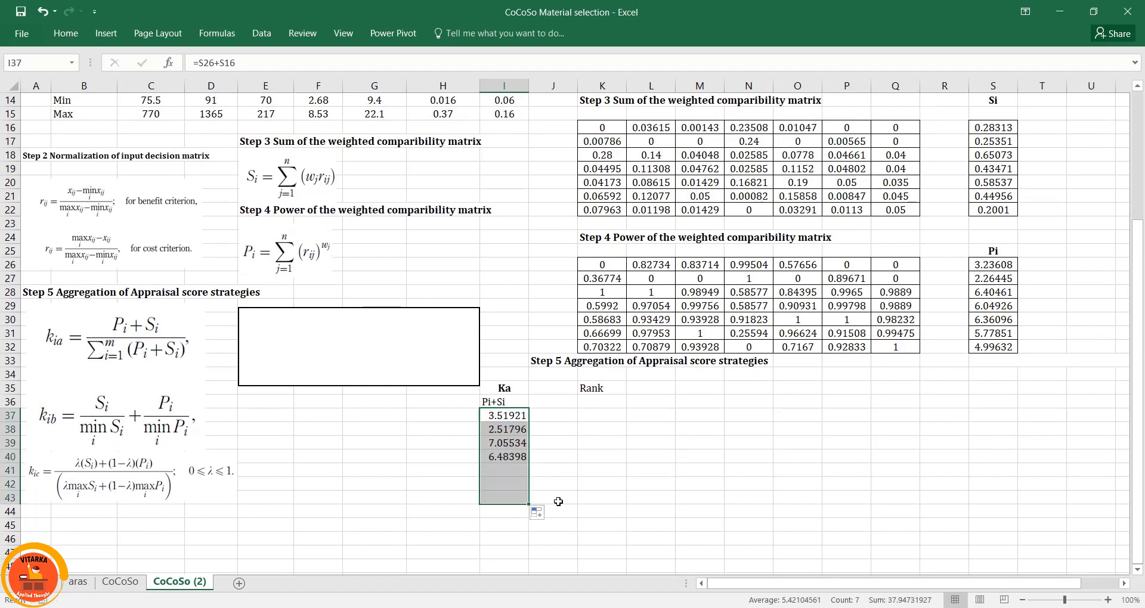
Compute the Ka score in J37 with =I37/SUM($I$37:$I$43) and fill it down to J43
{"action": "left_click", "coordinate": [544, 415]}
{"action": "type", "text": "="}
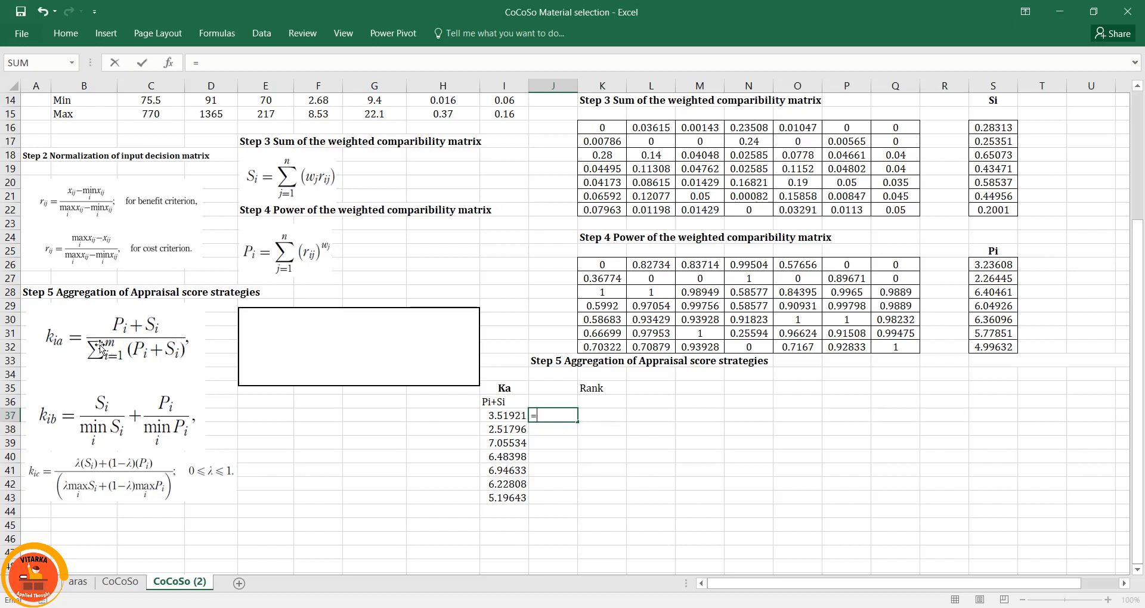
{"action": "left_click", "coordinate": [516, 413]}
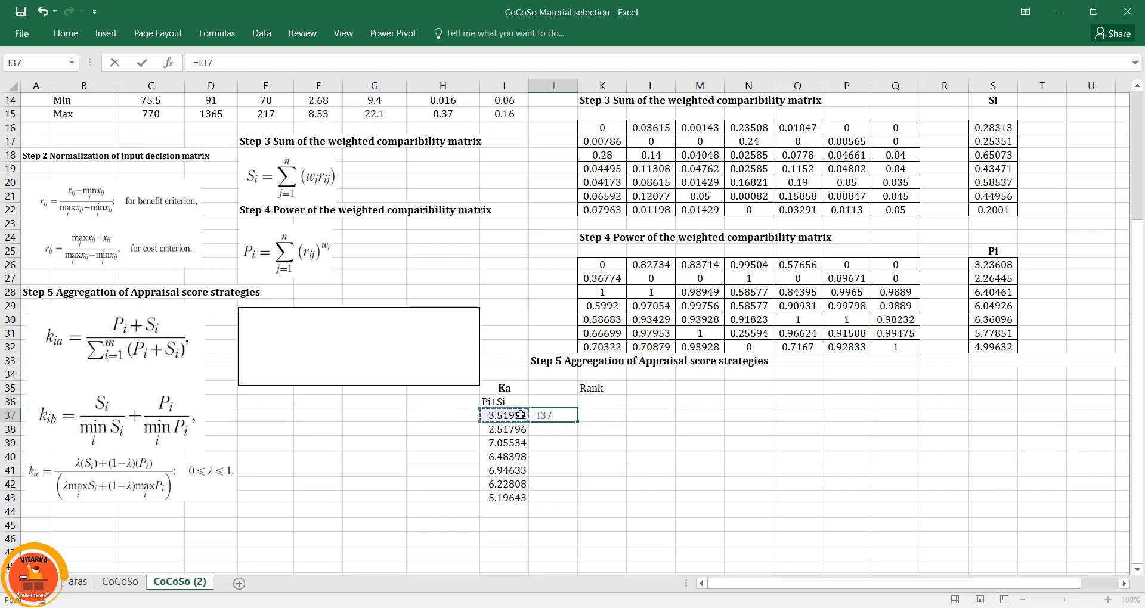
{"action": "type", "text": "/SUM("}
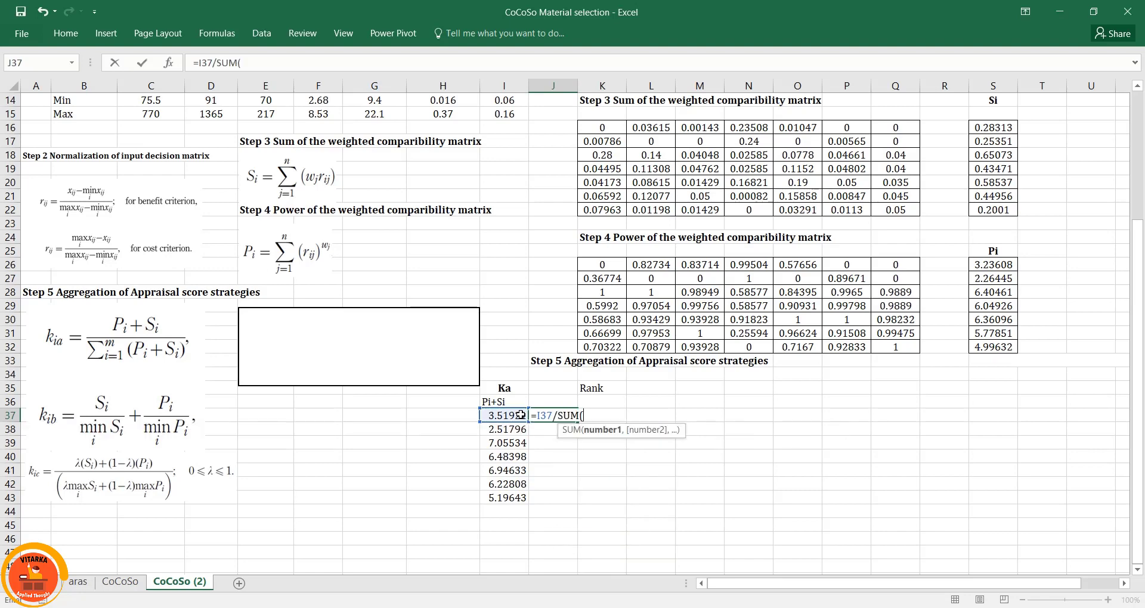
{"action": "left_click_drag", "start_coordinate": [505, 416], "coordinate": [510, 498]}
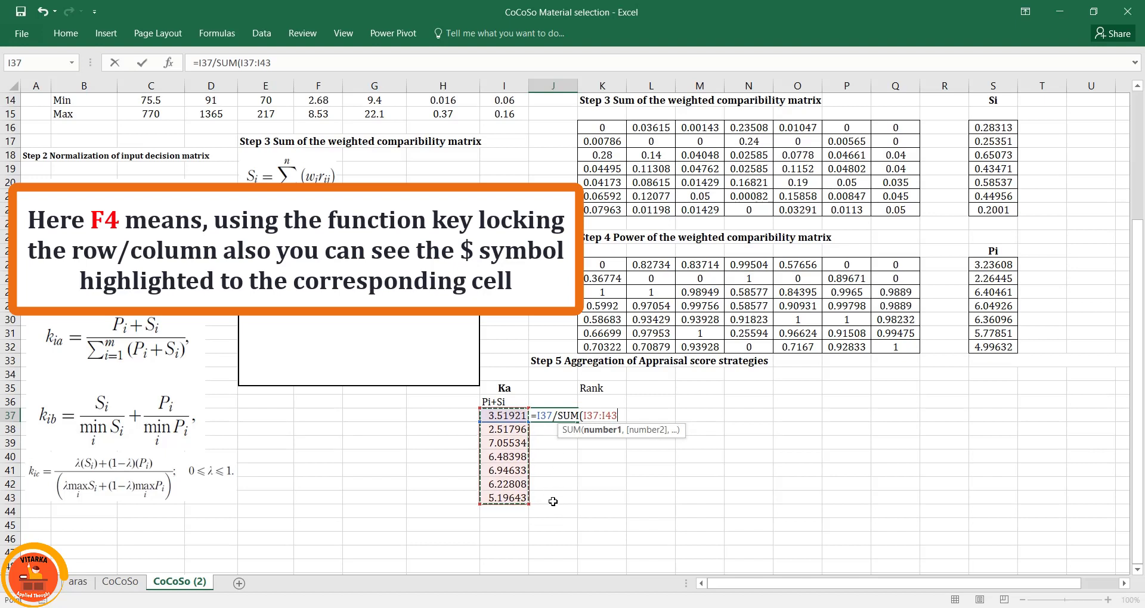
{"action": "key", "text": "F4"}
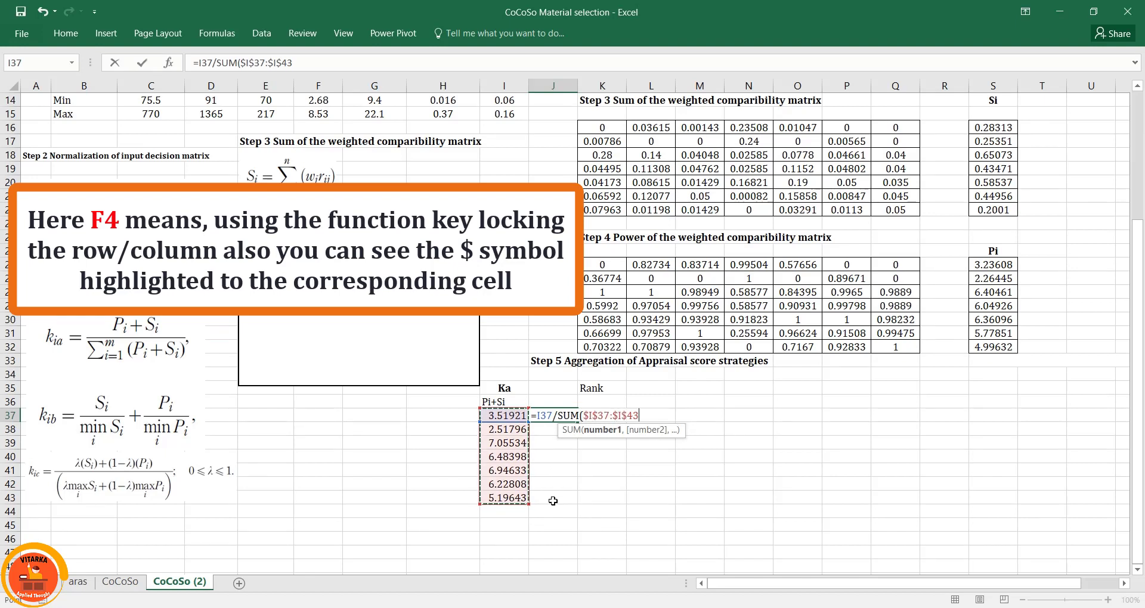
{"action": "key", "text": "Return"}
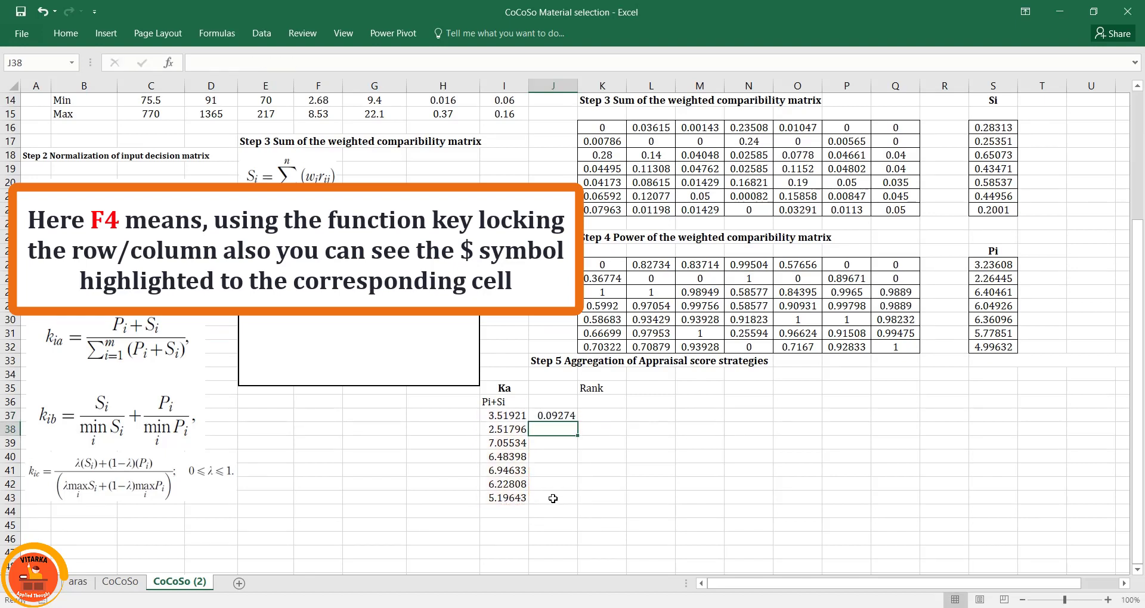
{"action": "left_click", "coordinate": [550, 414]}
{"action": "left_click_drag", "start_coordinate": [578, 423], "coordinate": [578, 504]}
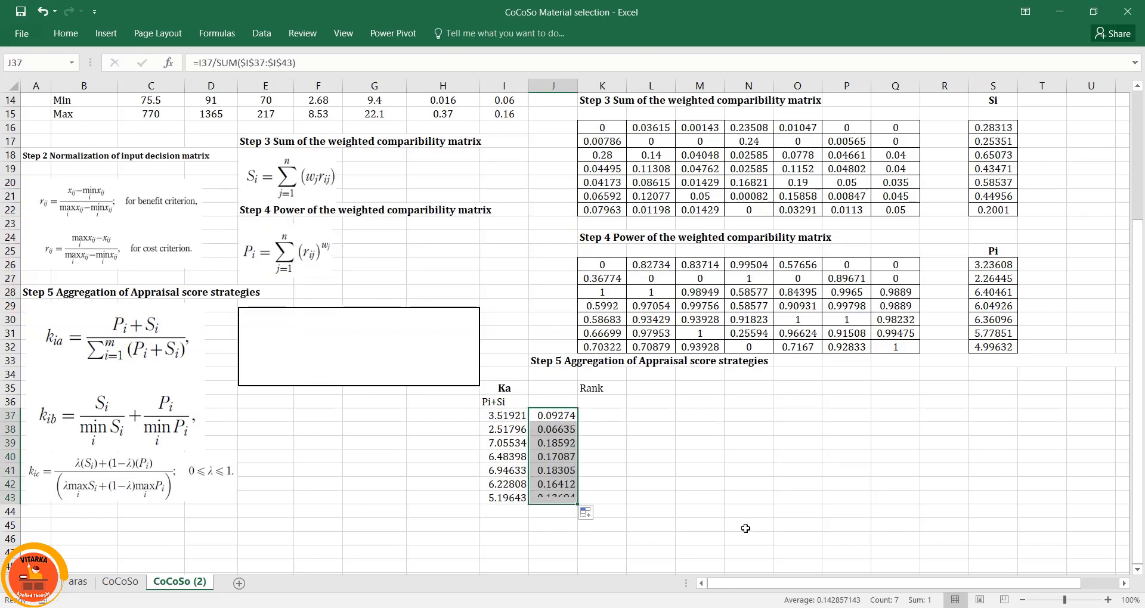
Rank the Ka scores with =RANK(J37,$J$37:$J$43) in K37 and fill the formula down to K43
{"action": "left_click", "coordinate": [594, 421]}
{"action": "type", "text": "=r"}
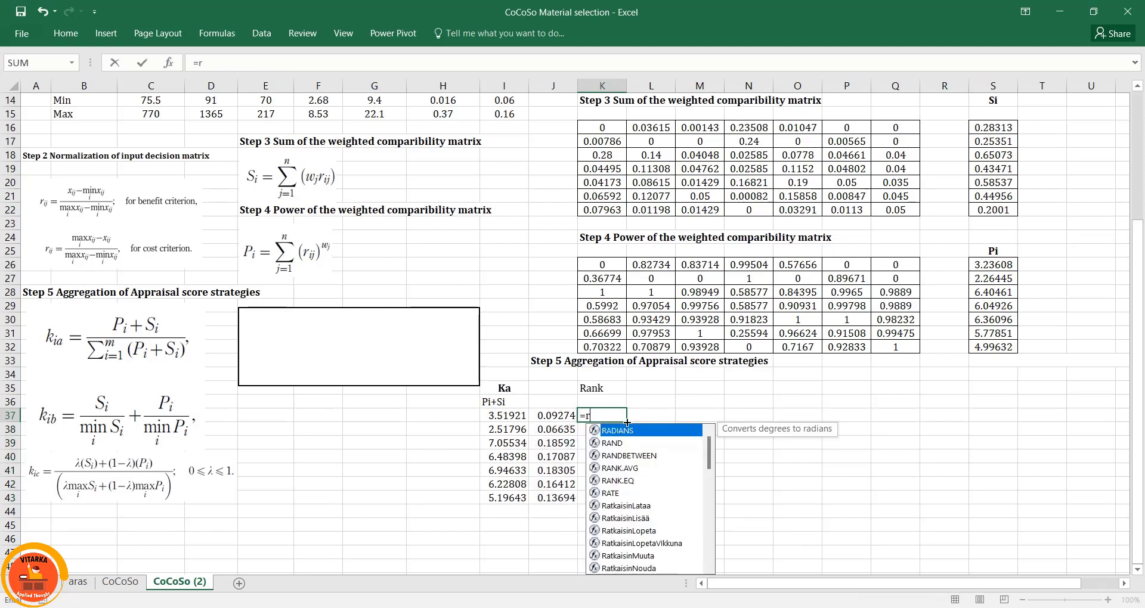
{"action": "type", "text": "ank"}
{"action": "key", "text": "Down"}
{"action": "key", "text": "Down"}
{"action": "key", "text": "Tab"}
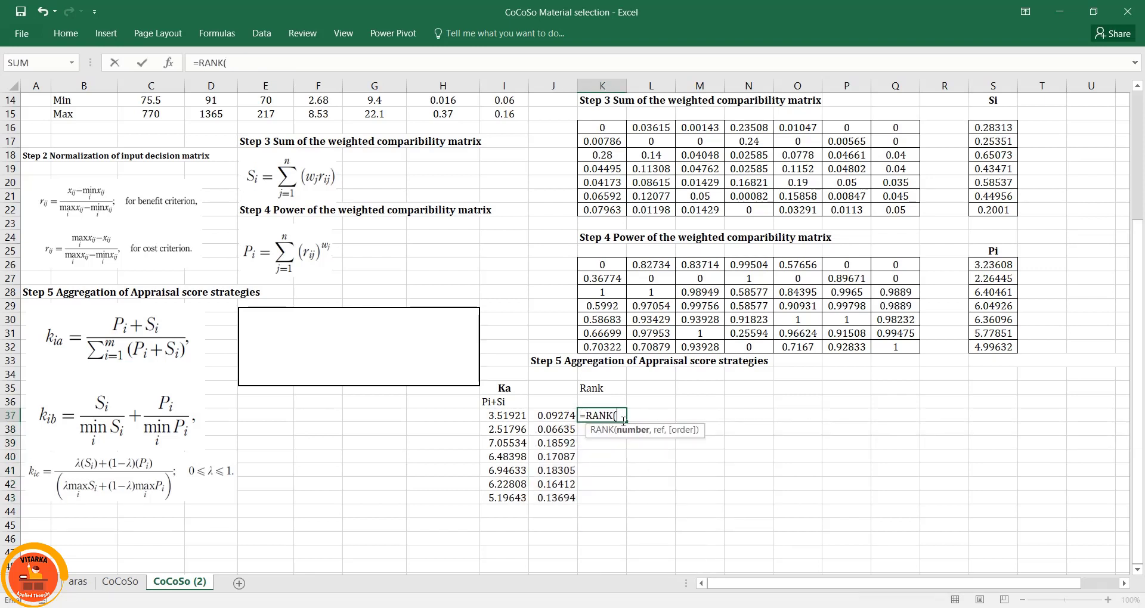
{"action": "left_click", "coordinate": [562, 415]}
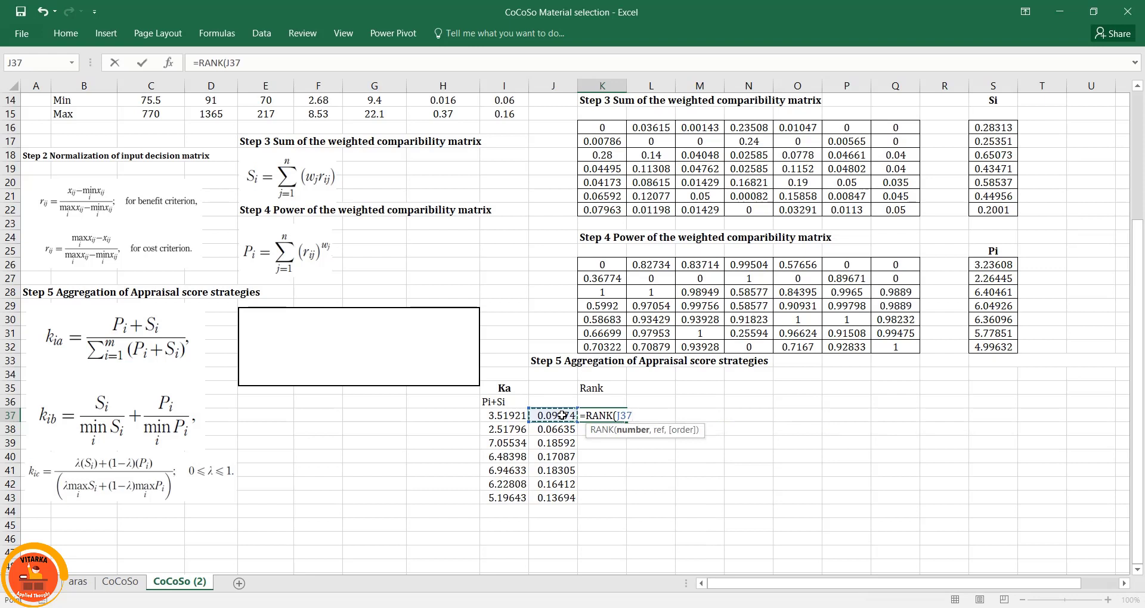
{"action": "type", "text": ","}
{"action": "left_click_drag", "start_coordinate": [562, 416], "coordinate": [562, 498]}
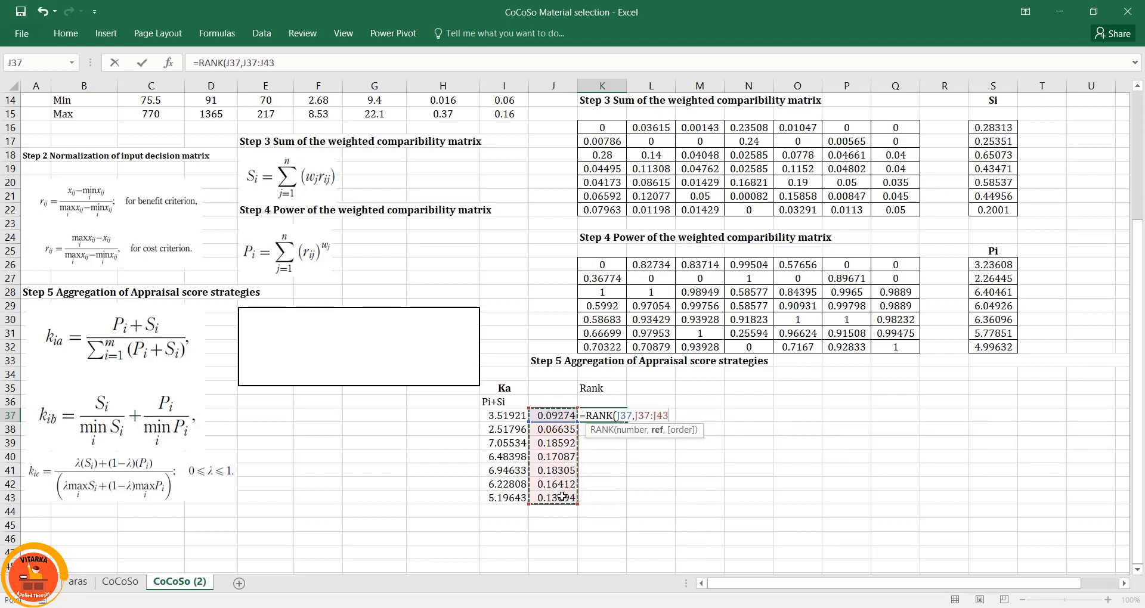
{"action": "key", "text": "F4"}
{"action": "type", "text": ")"}
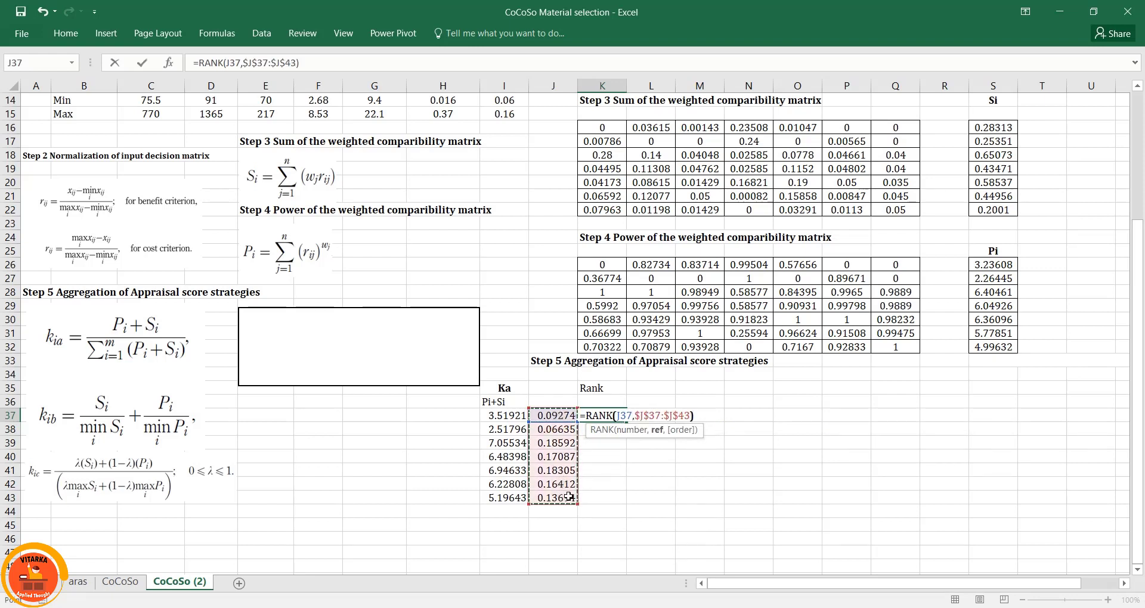
{"action": "key", "text": "Return"}
{"action": "left_click", "coordinate": [618, 416]}
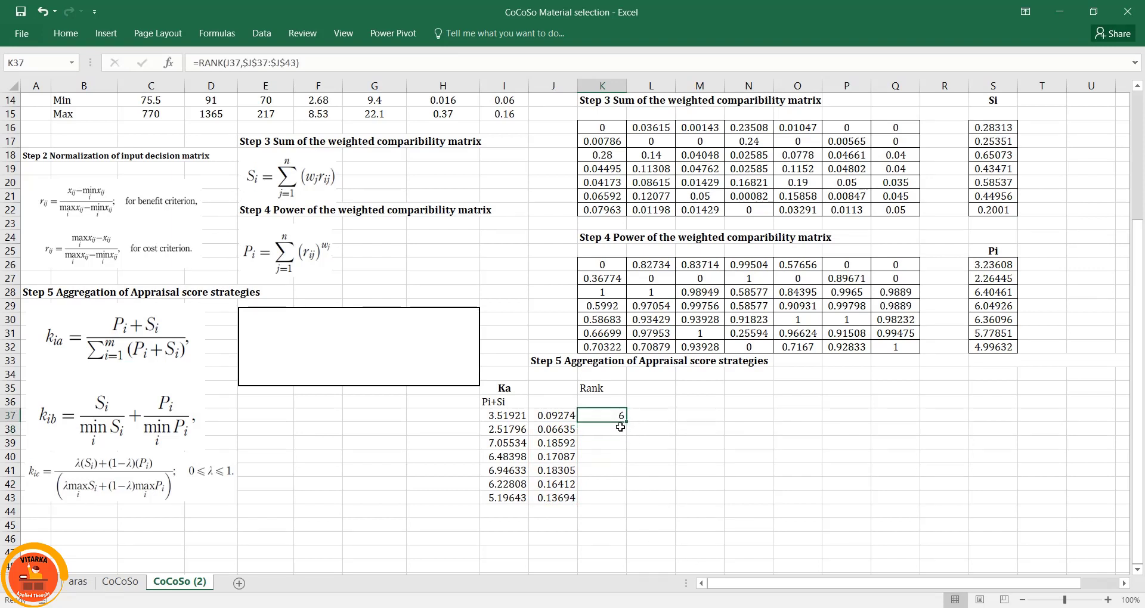
{"action": "left_click_drag", "start_coordinate": [627, 423], "coordinate": [626, 505]}
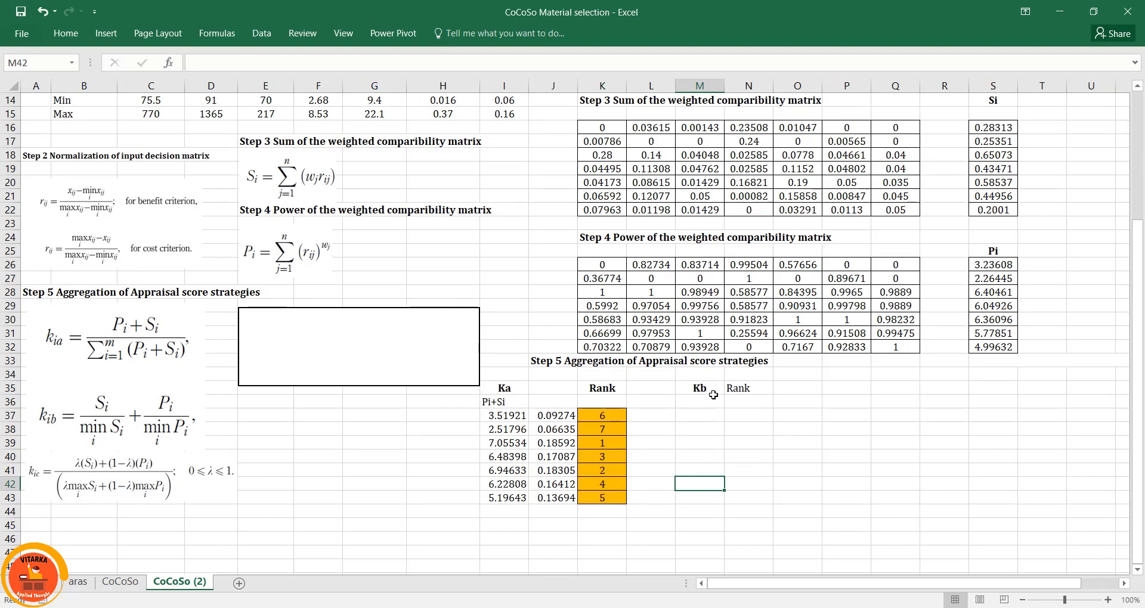
Begin the Kb formula in M37 with the Si term, =(S16/MIN($S$16:$S$22)), keeping the range absolute
{"action": "left_click", "coordinate": [704, 416]}
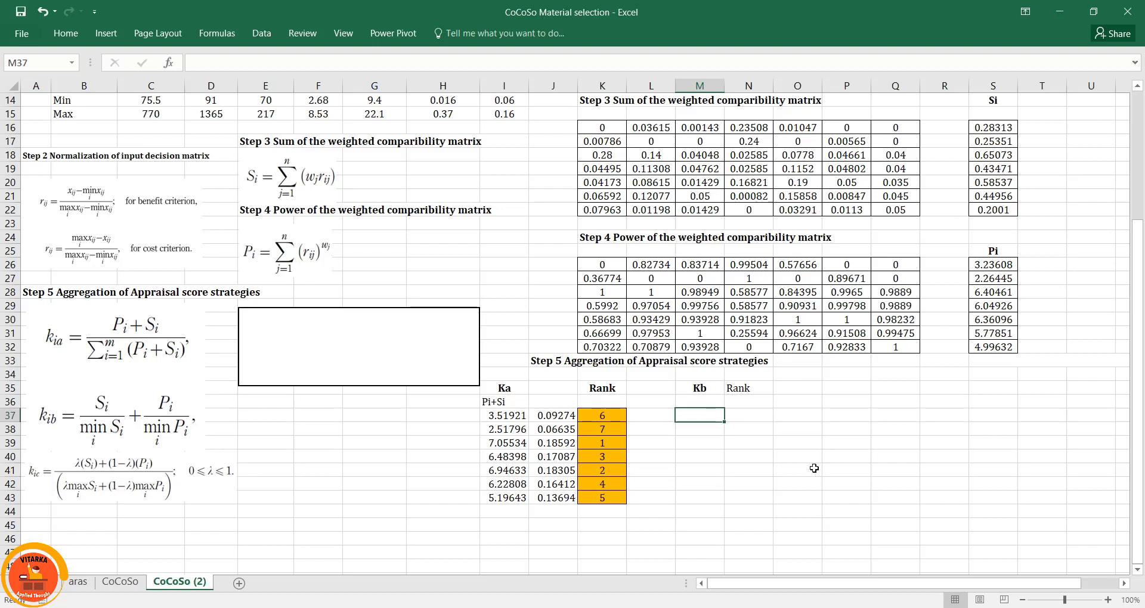
{"action": "type", "text": "="}
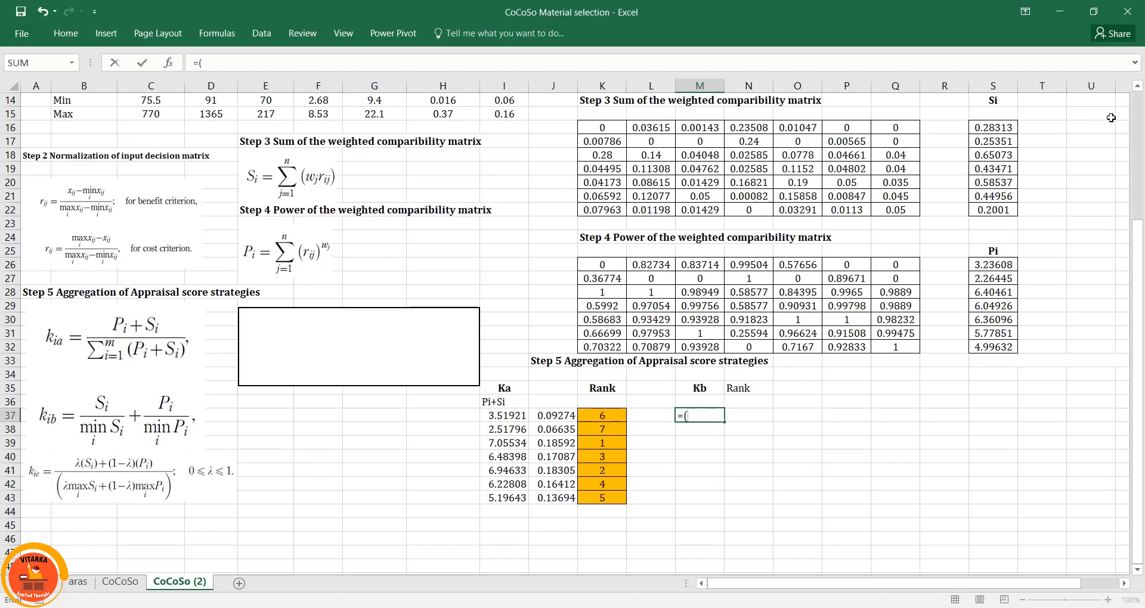
{"action": "type", "text": "("}
{"action": "left_click", "coordinate": [984, 127]}
{"action": "type", "text": "/"}
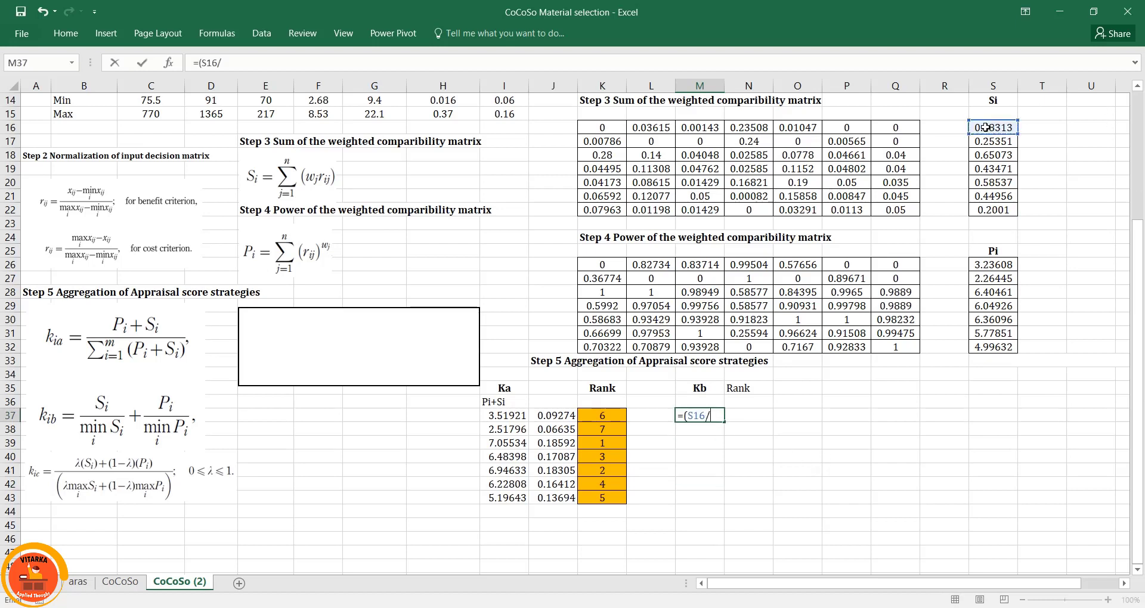
{"action": "type", "text": "min"}
{"action": "key", "text": "Tab"}
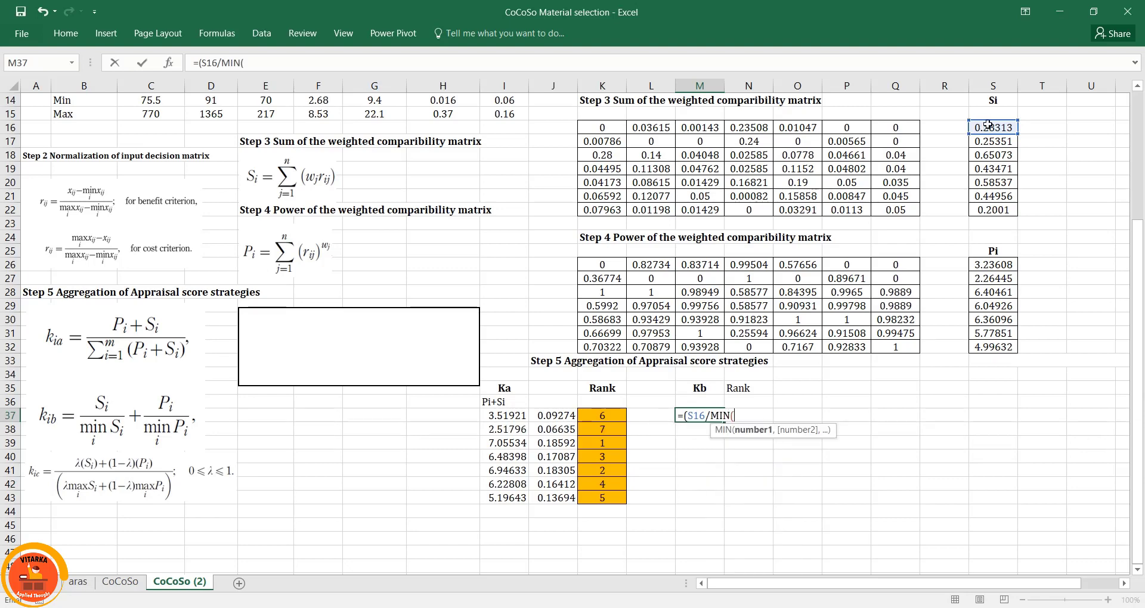
{"action": "left_click_drag", "start_coordinate": [1005, 127], "coordinate": [1000, 207]}
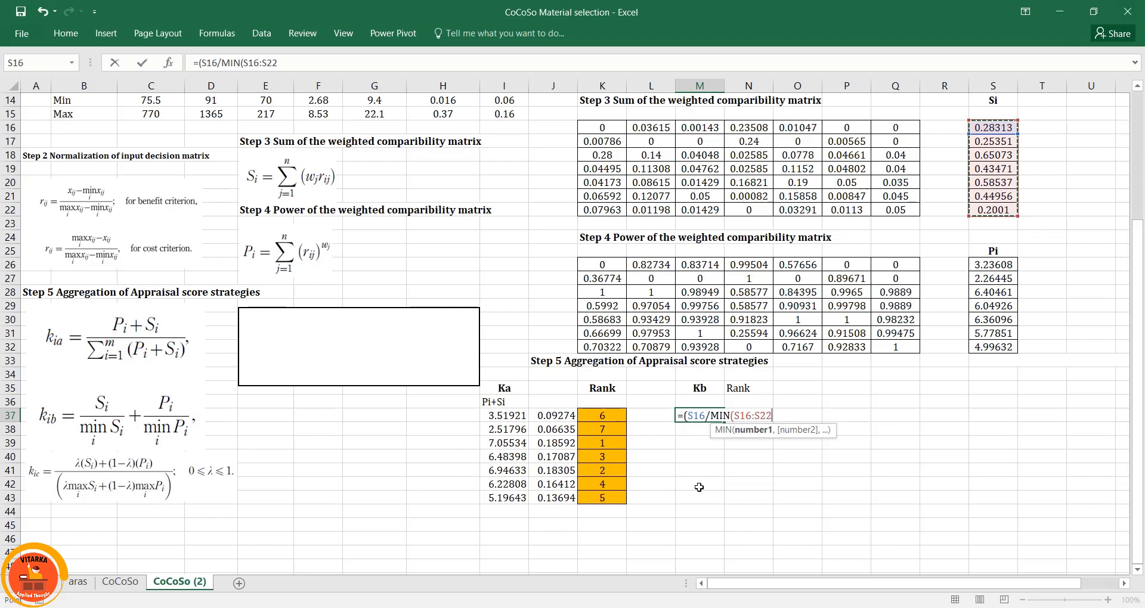
{"action": "key", "text": "F4"}
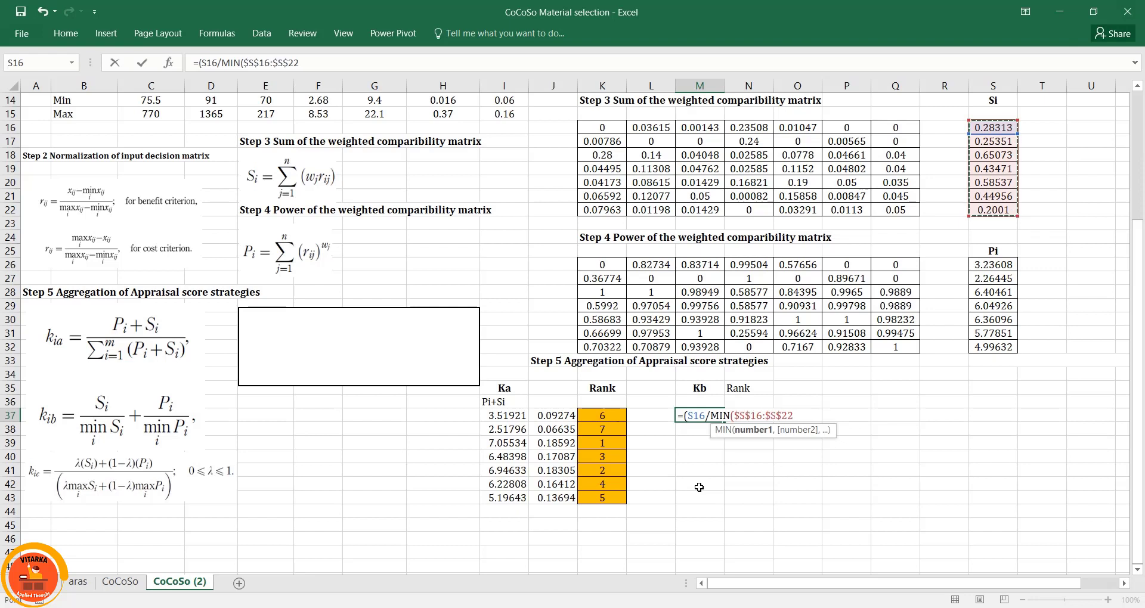
{"action": "type", "text": ")"}
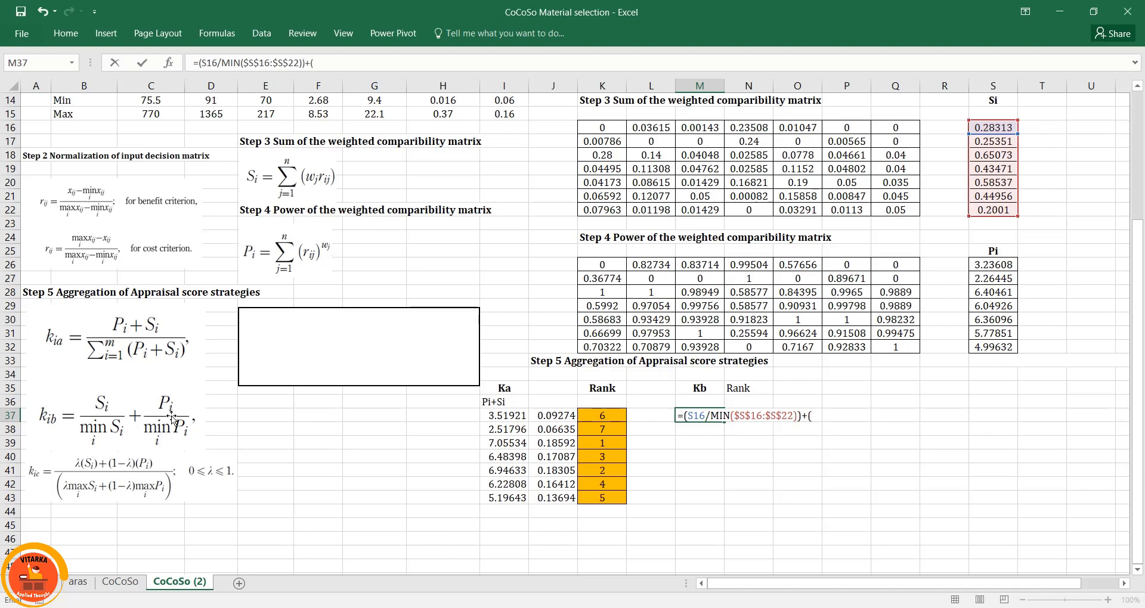
Complete the M37 formula with the Pi term +(S26/MIN($S$26:$S$32)) and fill it down to M43
{"action": "type", "text": "+("}
{"action": "left_click", "coordinate": [979, 269]}
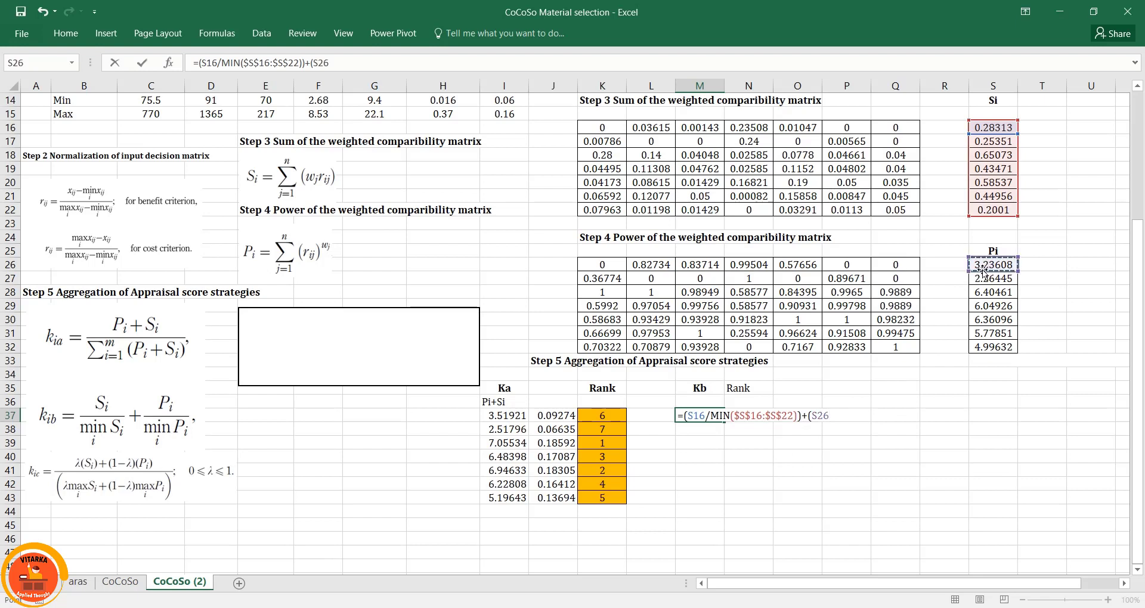
{"action": "type", "text": "/min"}
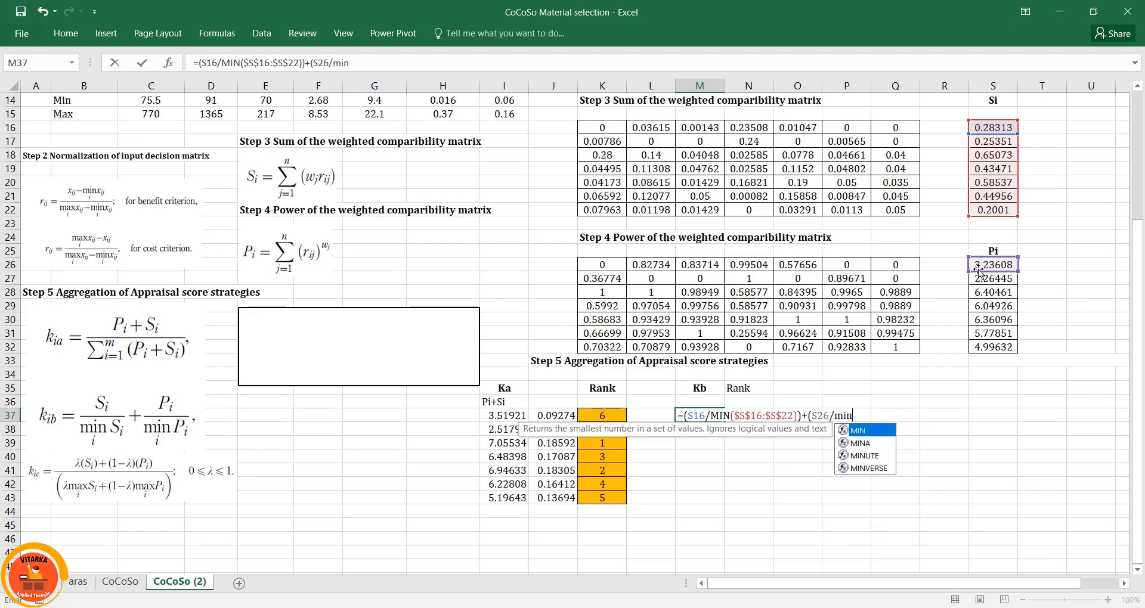
{"action": "key", "text": "Tab"}
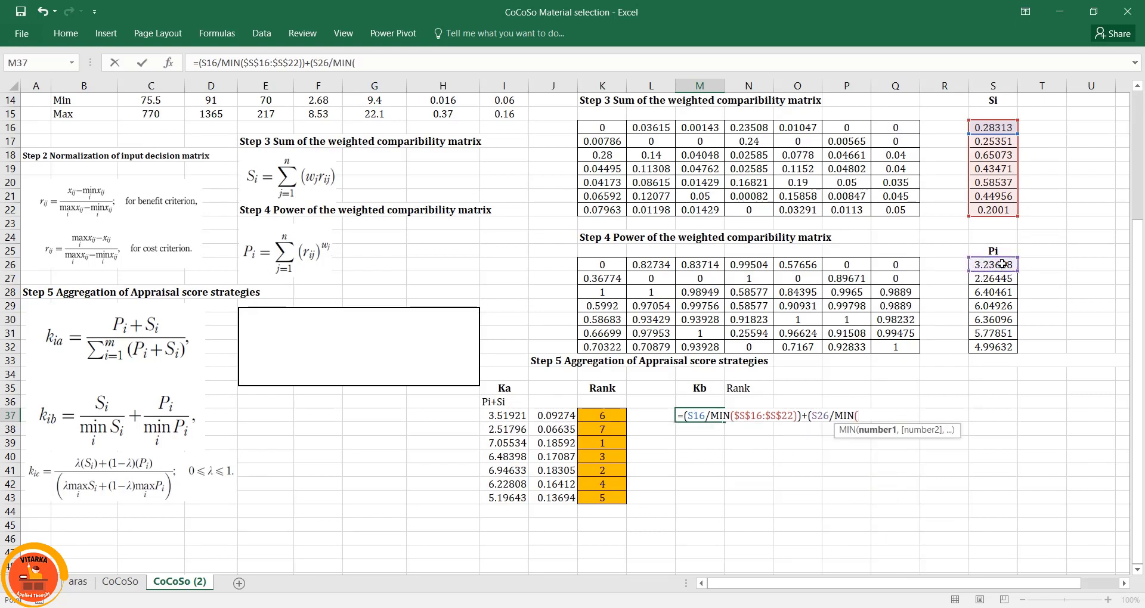
{"action": "left_click_drag", "start_coordinate": [1002, 264], "coordinate": [1006, 347]}
{"action": "key", "text": "F4"}
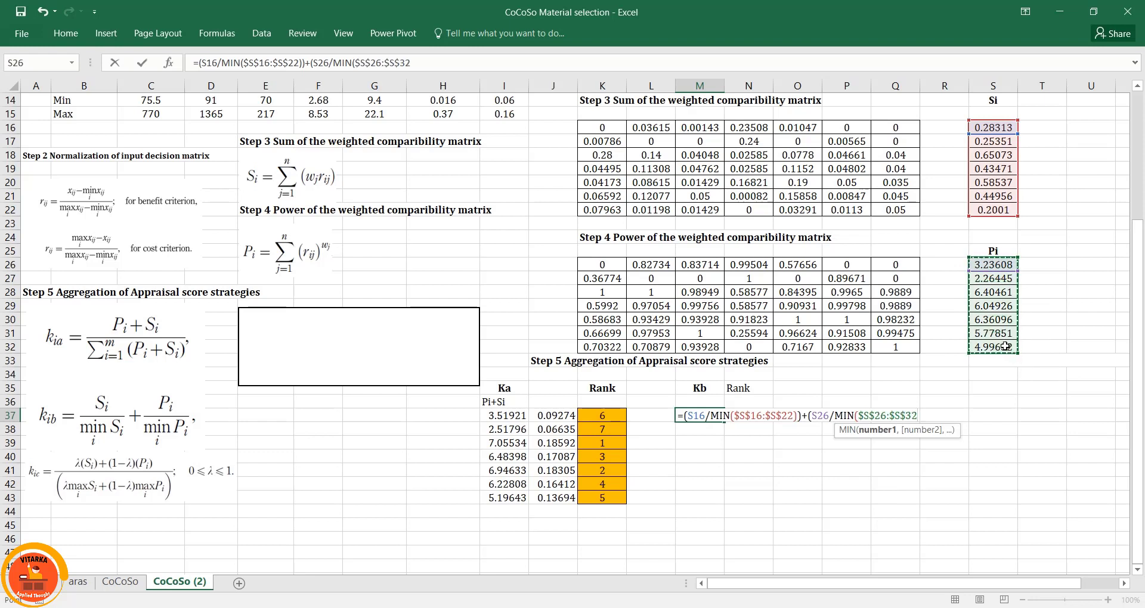
{"action": "type", "text": "))"}
{"action": "key", "text": "Return"}
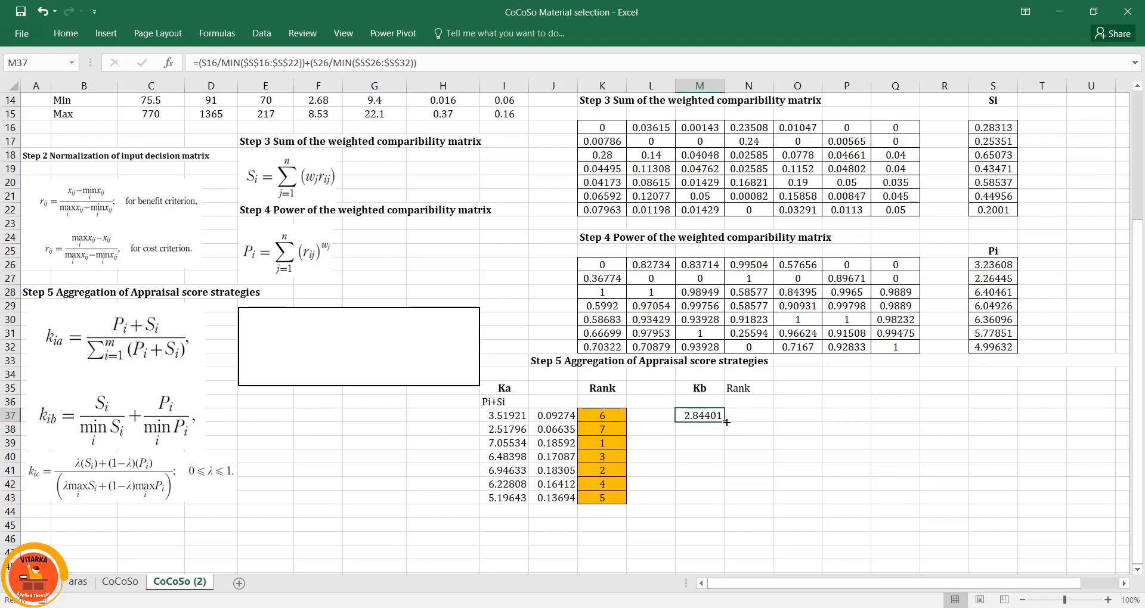
{"action": "left_click_drag", "start_coordinate": [726, 422], "coordinate": [728, 499]}
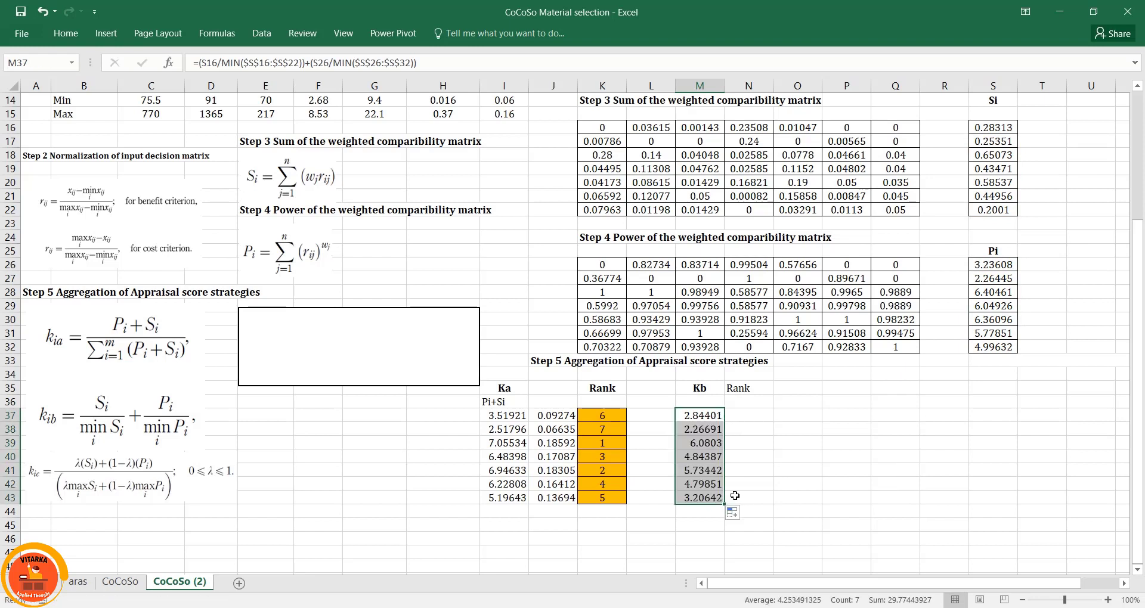
Rank the Kb scores by copying the K37 formula to N37, changing its range to $M$37:$M$43 and filling down to N43
{"action": "left_click", "coordinate": [593, 416]}
{"action": "key", "text": "ctrl+c"}
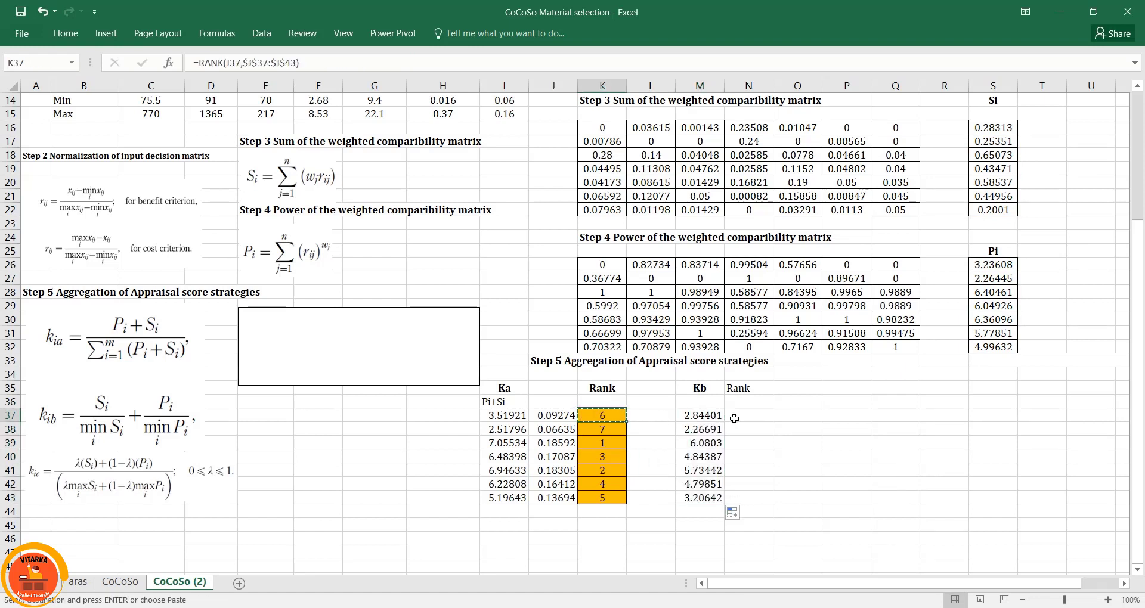
{"action": "left_click", "coordinate": [758, 416]}
{"action": "key", "text": "ctrl+v"}
{"action": "double_click", "coordinate": [761, 415]}
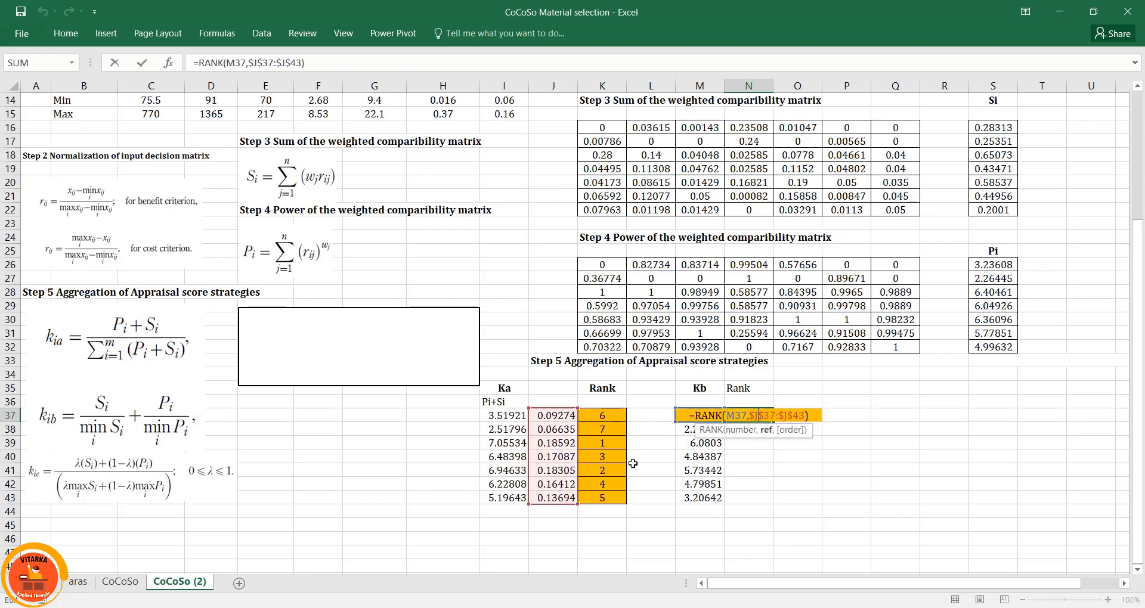
{"action": "left_click_drag", "start_coordinate": [578, 460], "coordinate": [699, 459]}
{"action": "key", "text": "Return"}
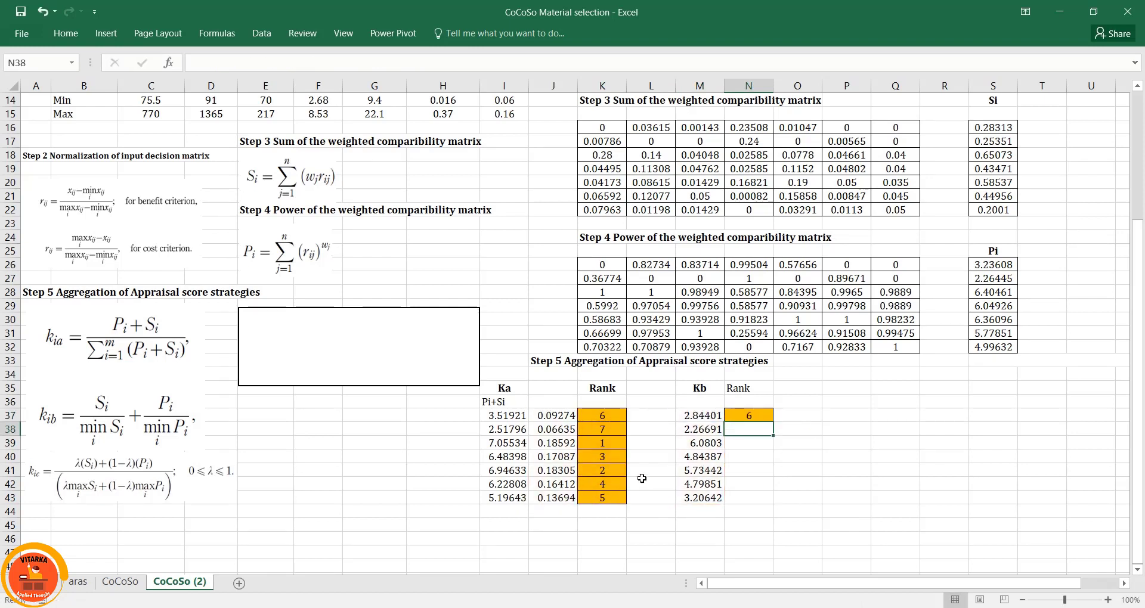
{"action": "left_click", "coordinate": [769, 418]}
{"action": "left_click_drag", "start_coordinate": [774, 422], "coordinate": [780, 504]}
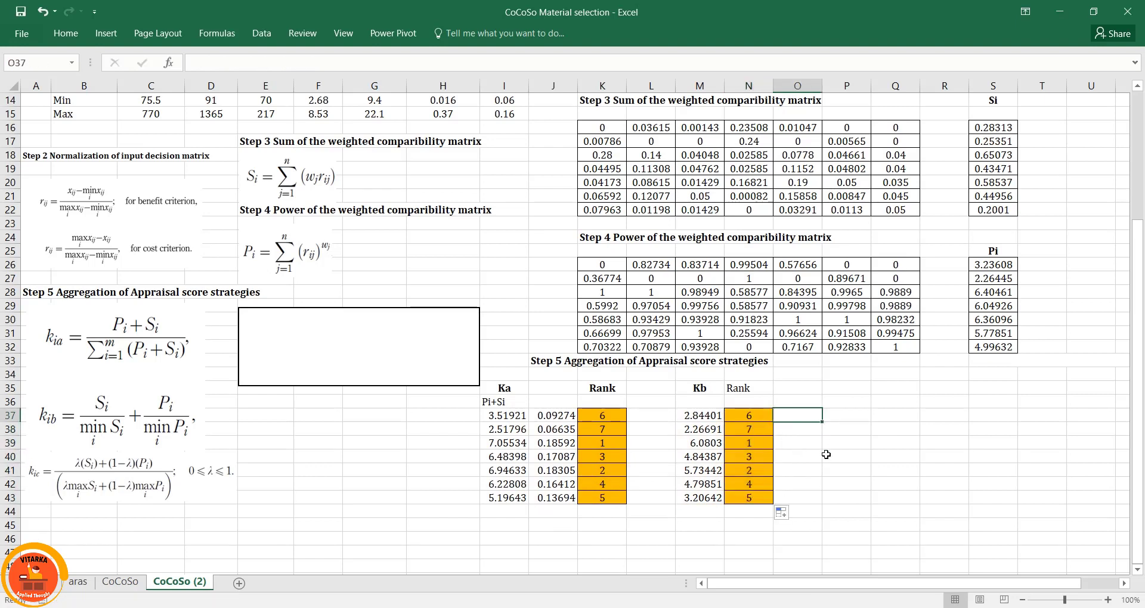
Begin the Kc formula in P37 with the numerator terms =(0.5*S16)+(1-0.5)*S26)
{"action": "left_click", "coordinate": [847, 472]}
{"action": "key", "text": "Down"}
{"action": "key", "text": "Down"}
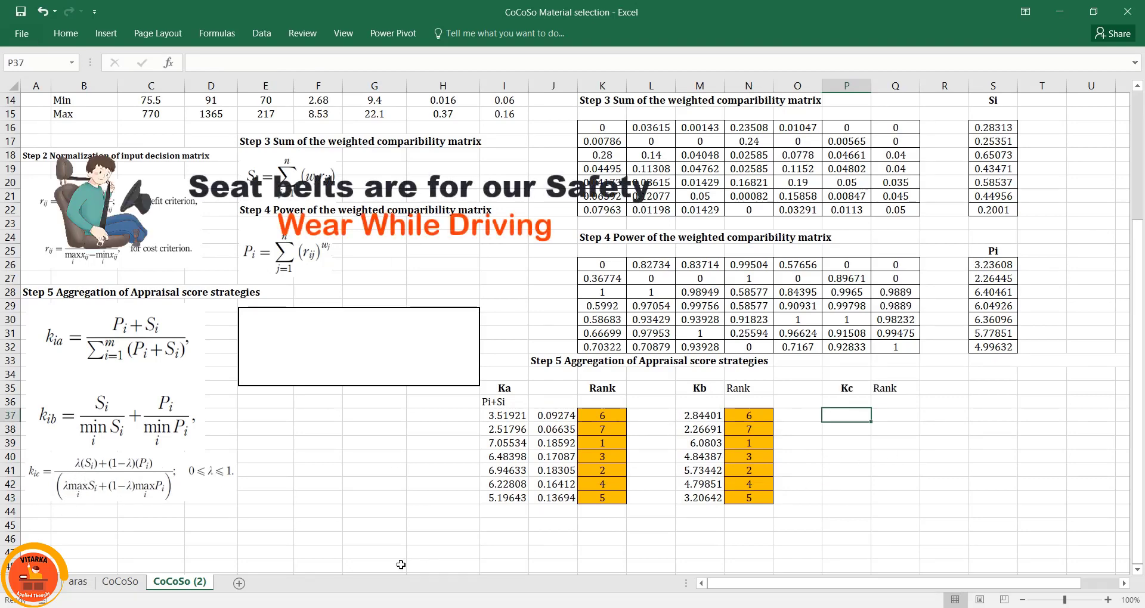
{"action": "type", "text": "=(0.5*"}
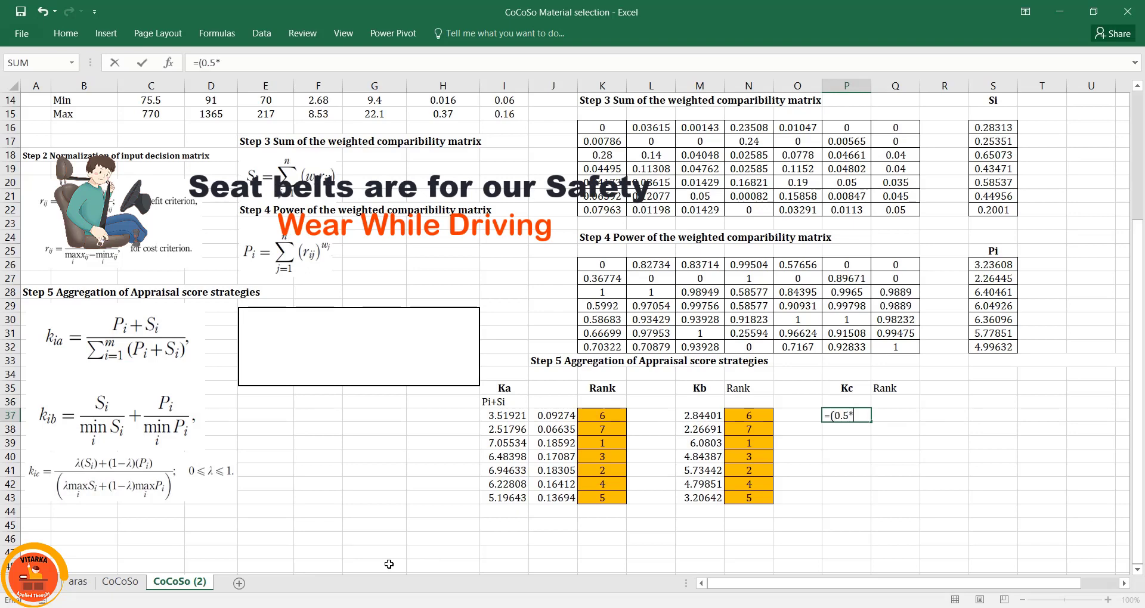
{"action": "left_click", "coordinate": [1004, 127]}
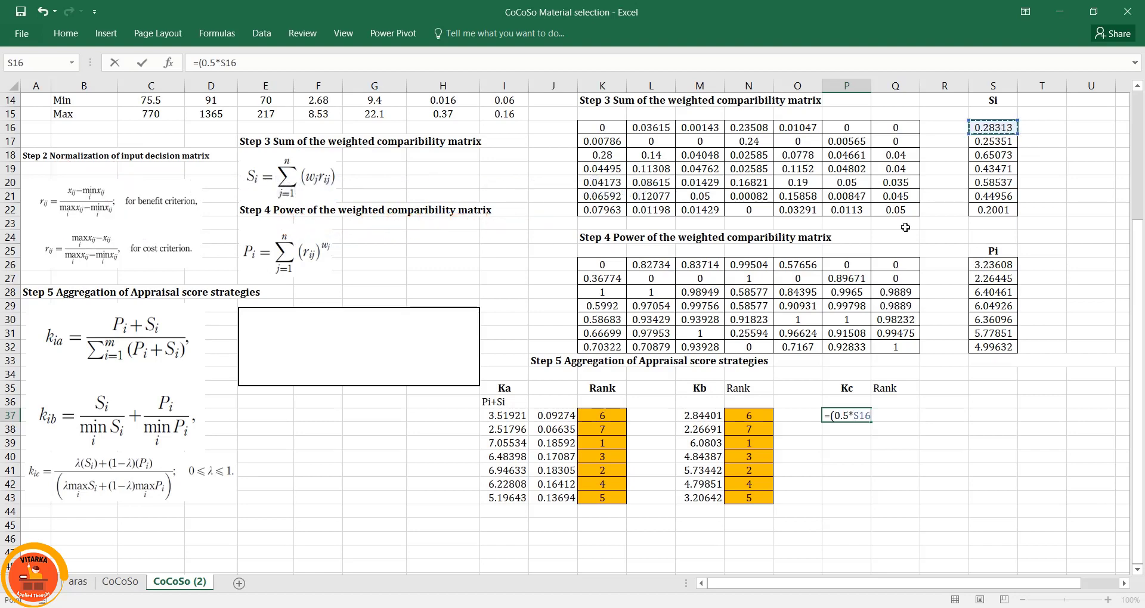
{"action": "type", "text": "+(1-0."}
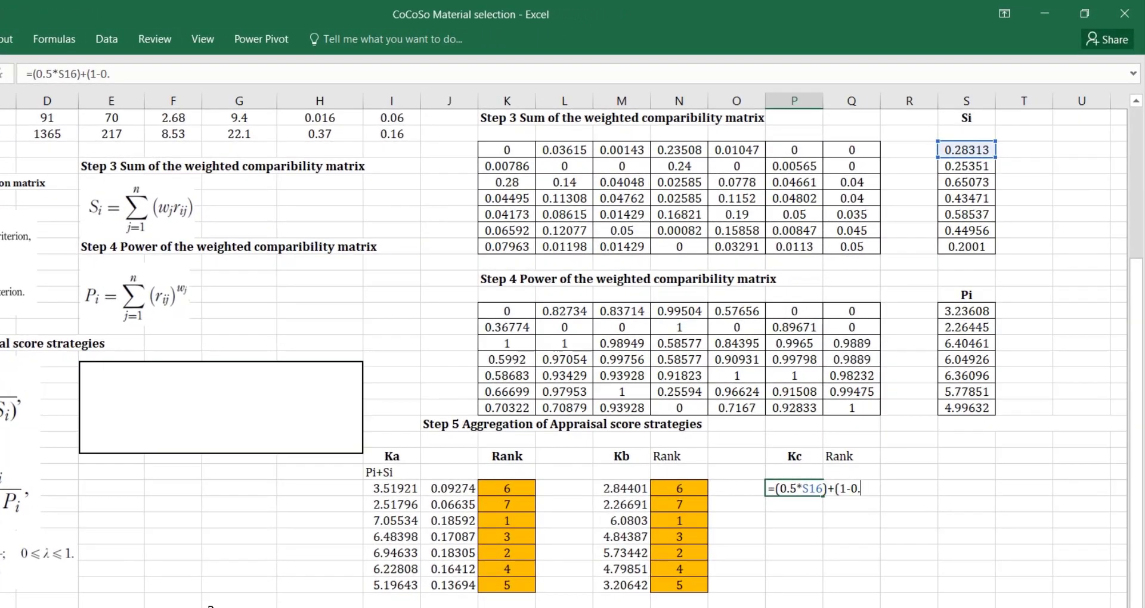
{"action": "type", "text": "5)*"}
{"action": "left_click", "coordinate": [978, 311]}
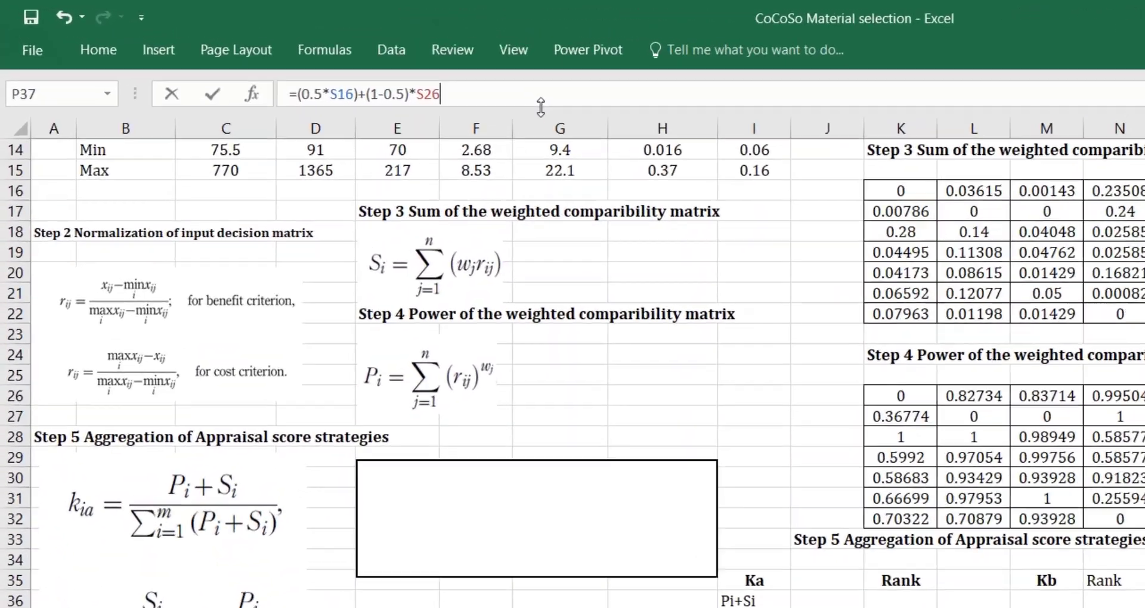
{"action": "type", "text": ")"}
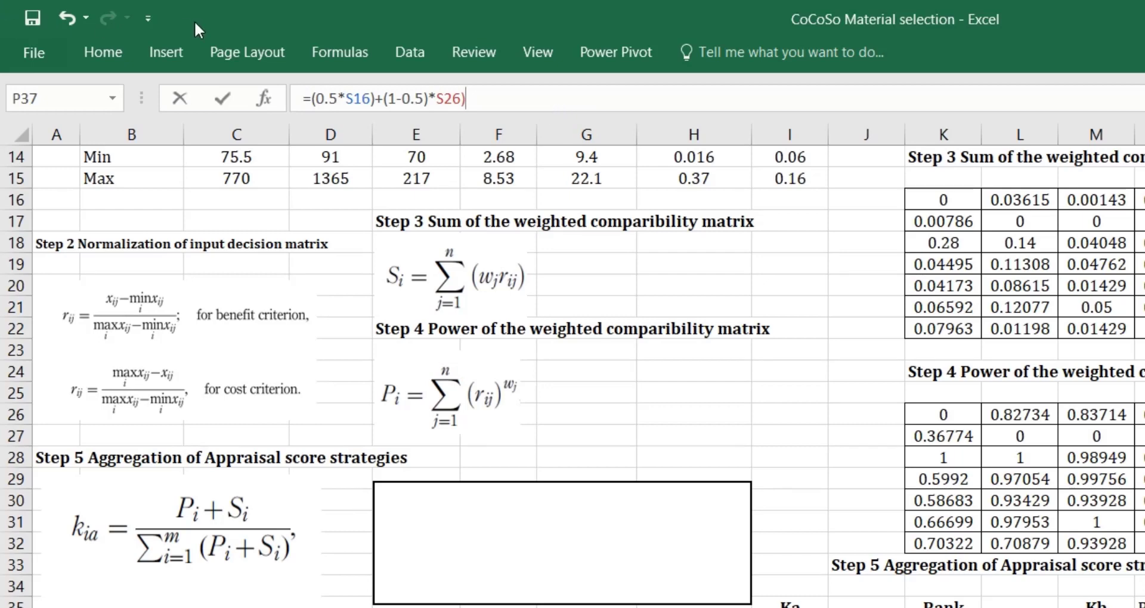
Add the missing brackets to the P37 numerator so it reads =((0.5*S16)+((1-0.5)*S26))
{"action": "left_click", "coordinate": [307, 97]}
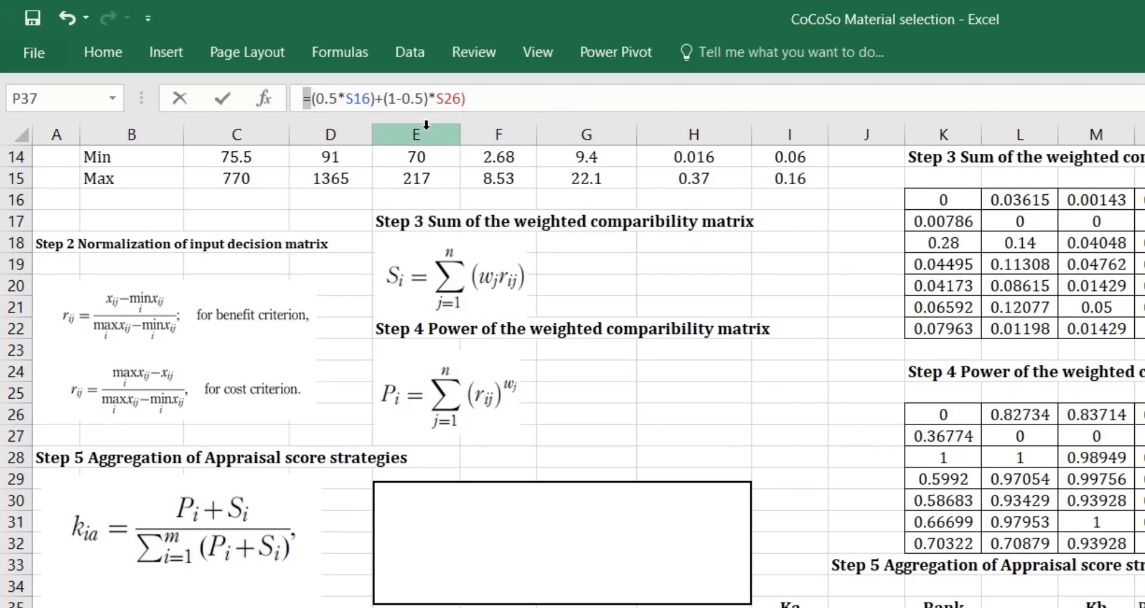
{"action": "type", "text": "("}
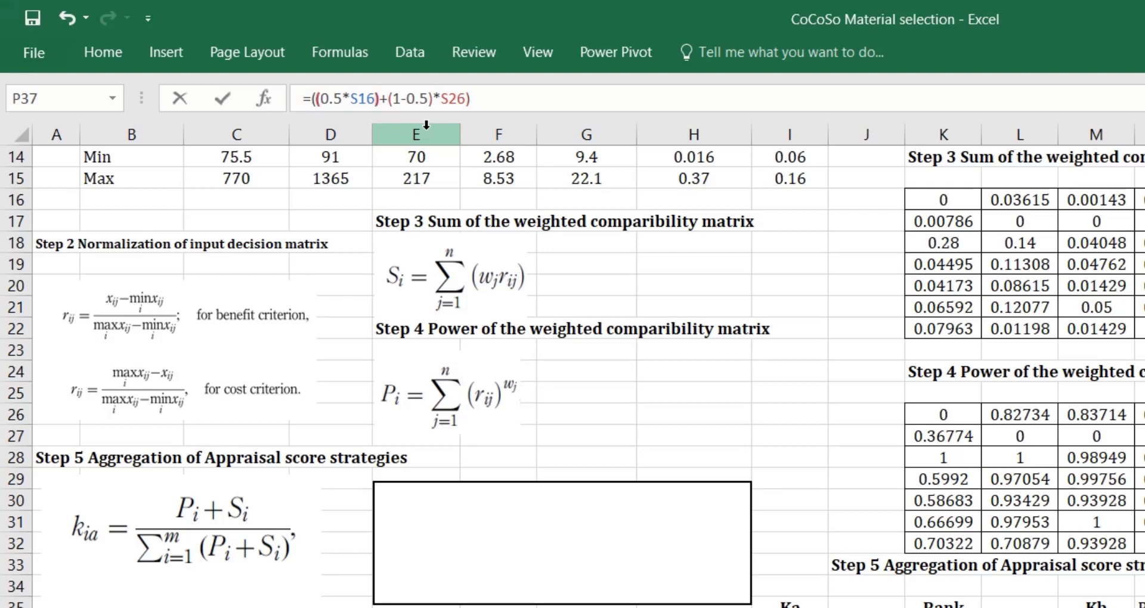
{"action": "left_click", "coordinate": [485, 97]}
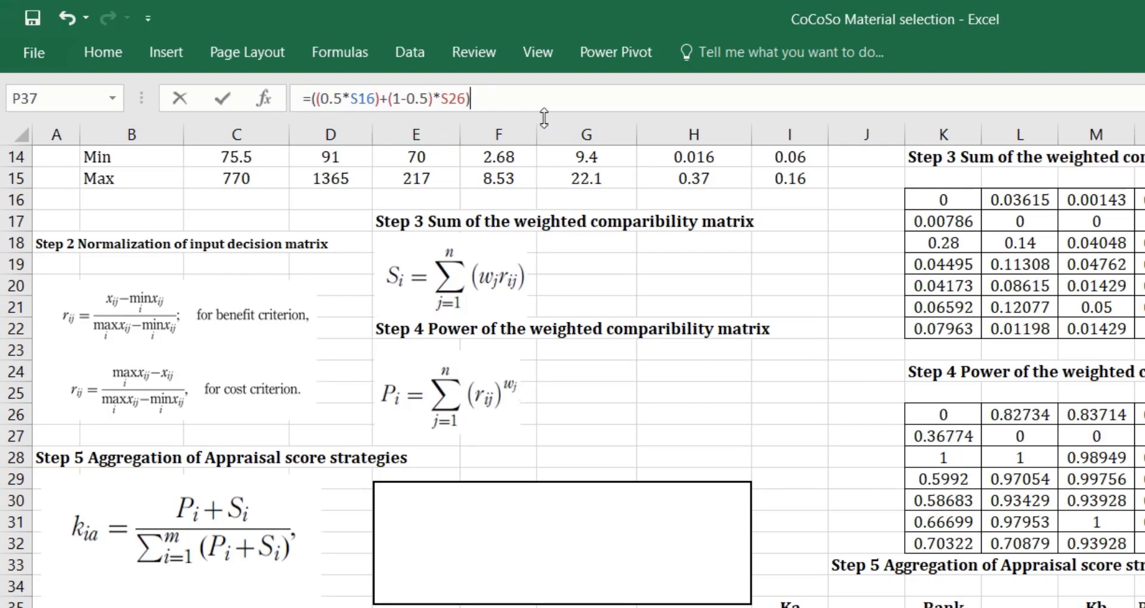
{"action": "type", "text": ")"}
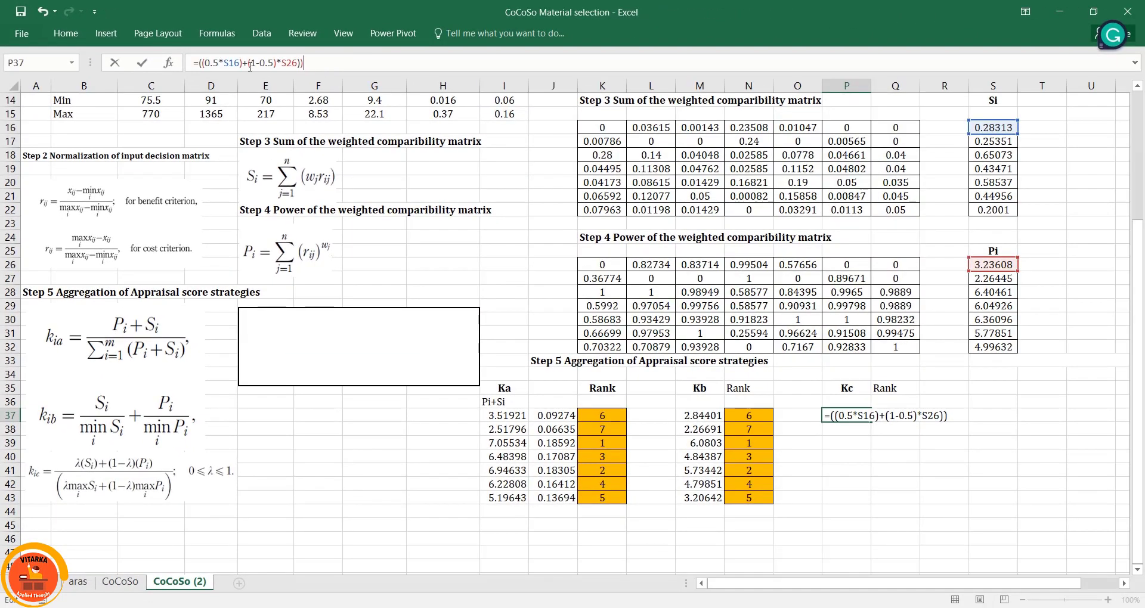
{"action": "key", "text": "Left"}
{"action": "key", "text": "Left"}
{"action": "key", "text": "Left"}
{"action": "key", "text": "Left"}
{"action": "key", "text": "Left"}
{"action": "key", "text": "Left"}
{"action": "key", "text": "Left"}
{"action": "key", "text": "Left"}
{"action": "key", "text": "Left"}
{"action": "key", "text": "Left"}
{"action": "key", "text": "Left"}
{"action": "key", "text": "Left"}
{"action": "key", "text": "Left"}
{"action": "type", "text": "("}
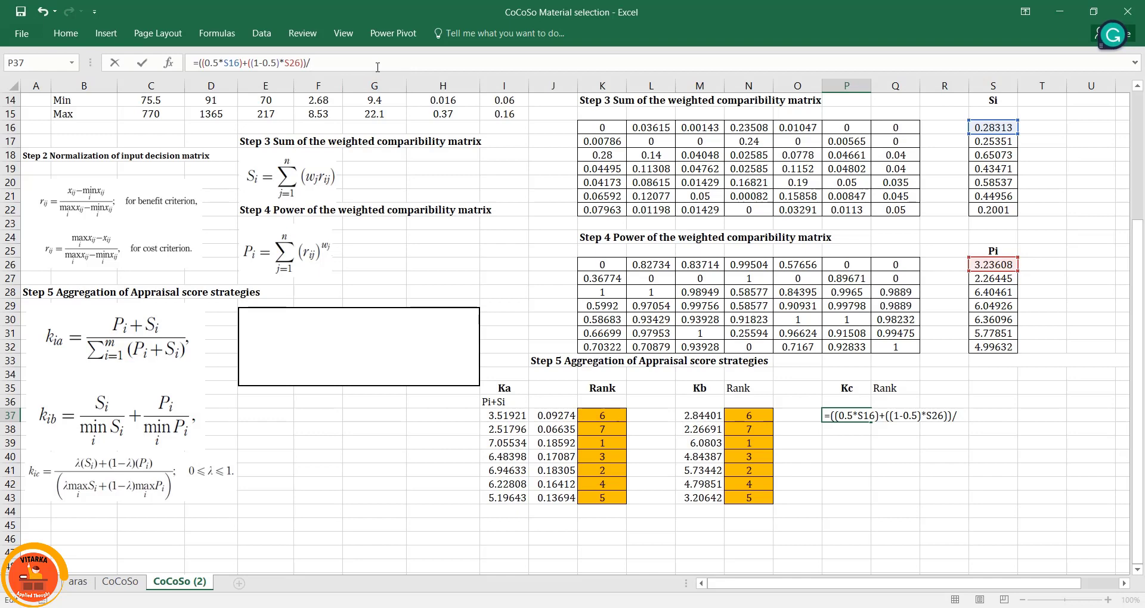
Divide the P37 numerator by a denominator starting with ((0.5*MAX($S$16:$S$22))+, keeping the Si range absolute
{"action": "type", "text": "("}
{"action": "type", "text": "(0.5*max"}
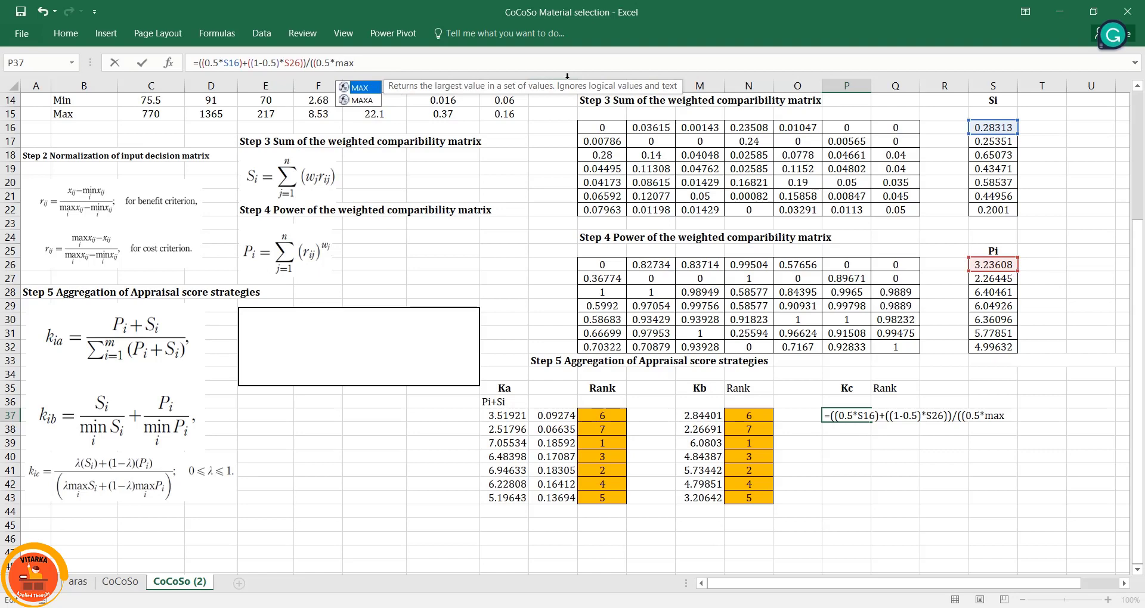
{"action": "key", "text": "Tab"}
{"action": "left_click_drag", "start_coordinate": [994, 127], "coordinate": [988, 210]}
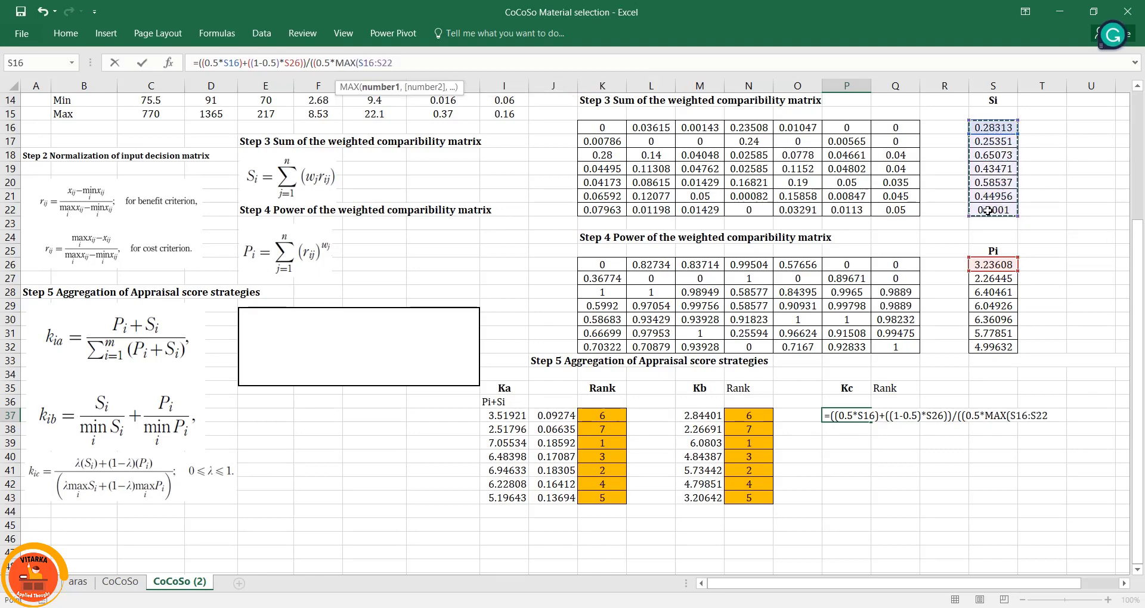
{"action": "key", "text": "F4"}
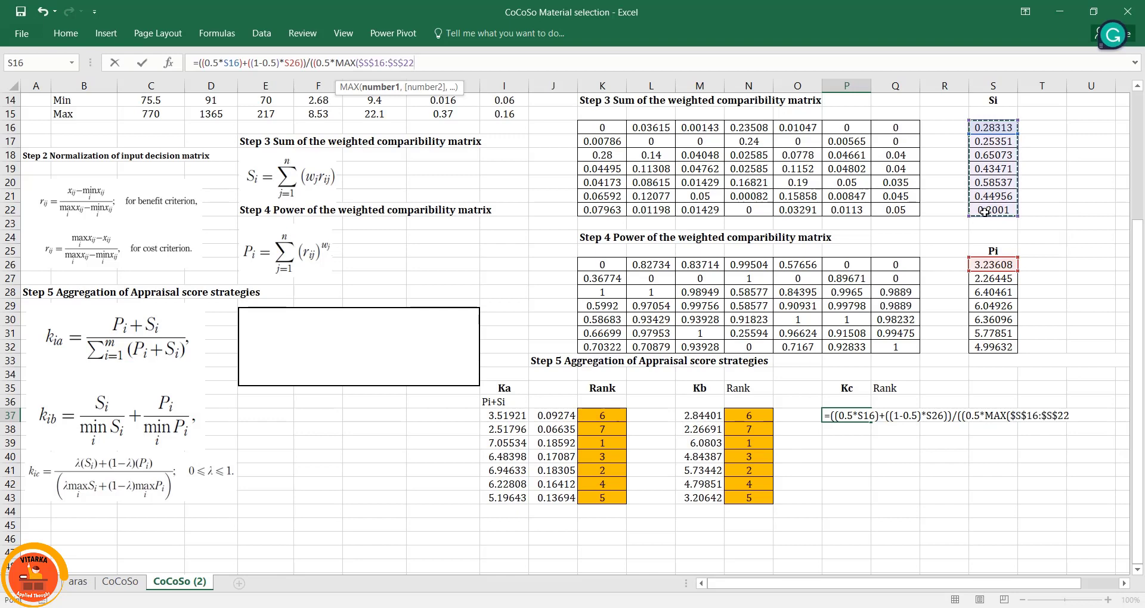
{"action": "type", "text": "))+"}
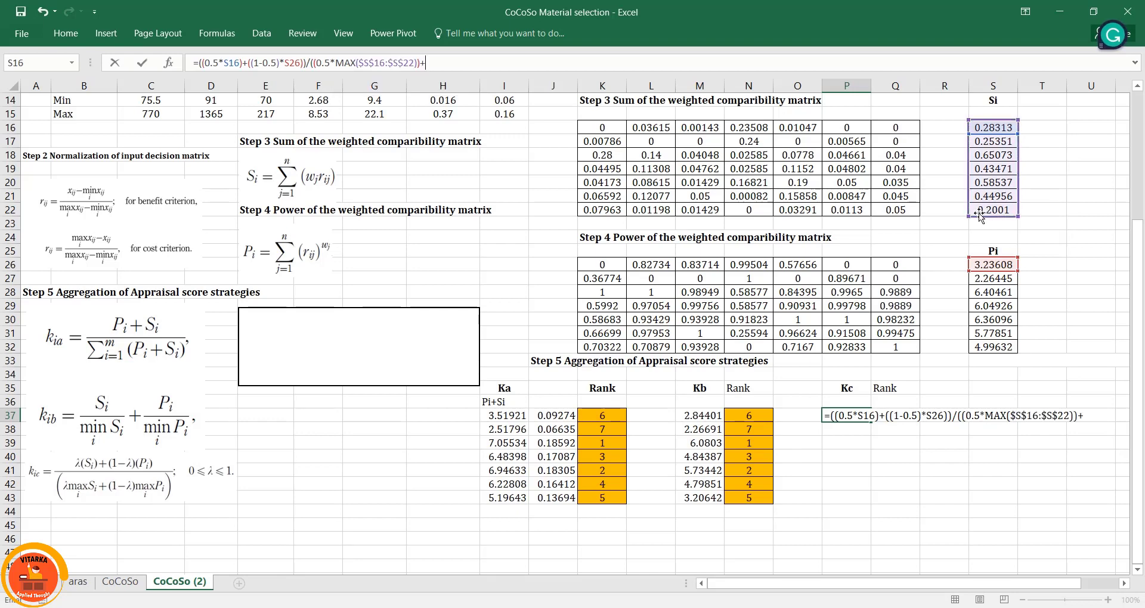
Complete the P37 denominator with the Pi term ((1-0.5)*MAX($S$26:$S$32))) and fill the formula down to P43
{"action": "type", "text": "(1-0.5)"}
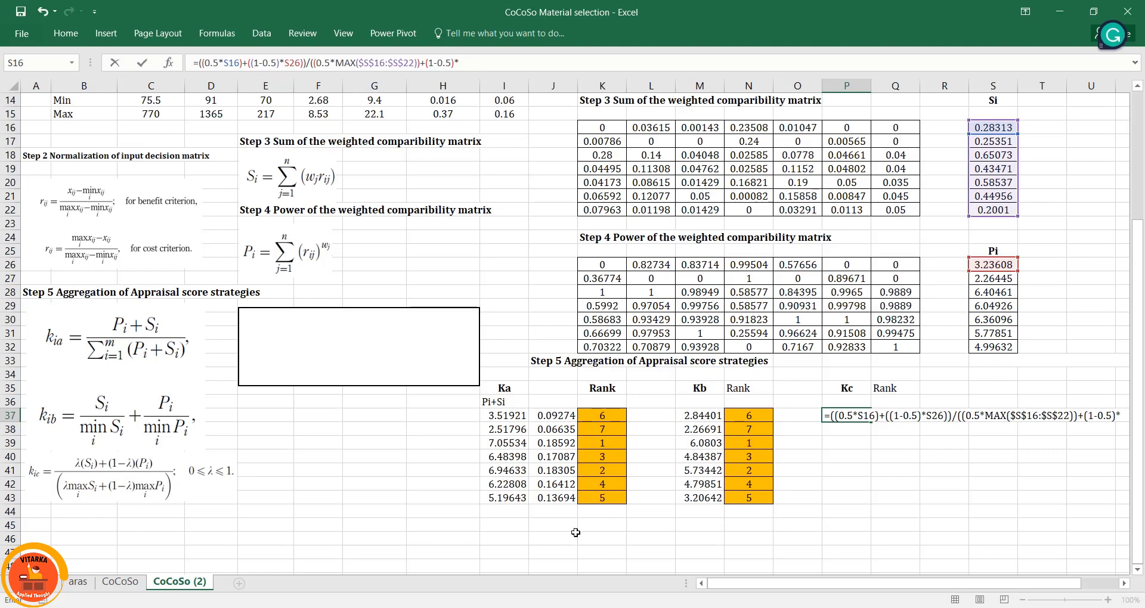
{"action": "type", "text": "*MAX("}
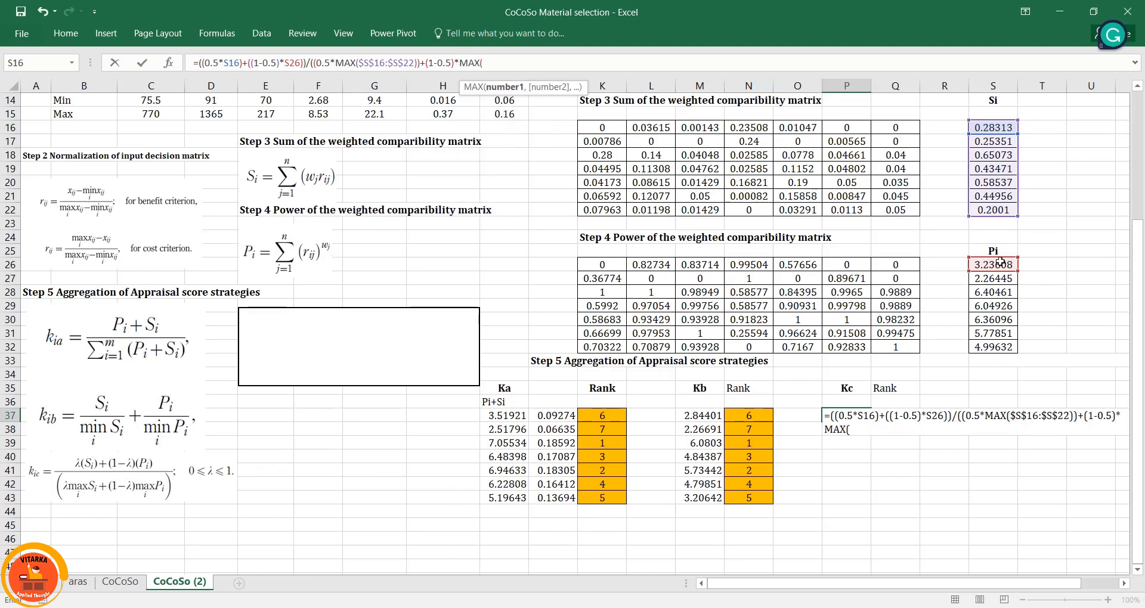
{"action": "left_click_drag", "start_coordinate": [993, 265], "coordinate": [994, 348]}
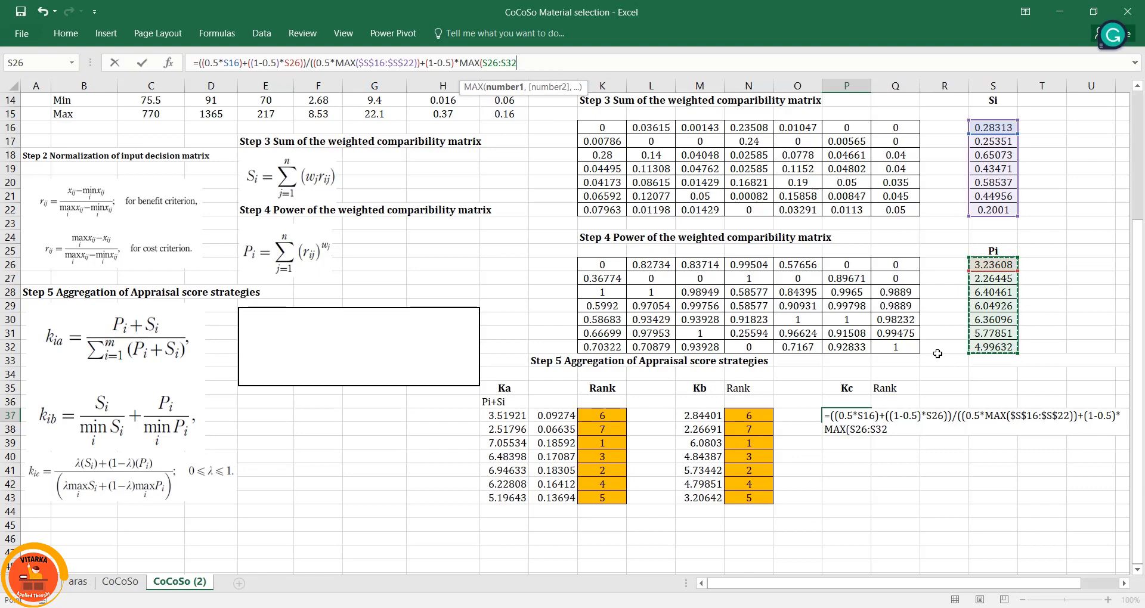
{"action": "key", "text": "F4"}
{"action": "type", "text": ")"}
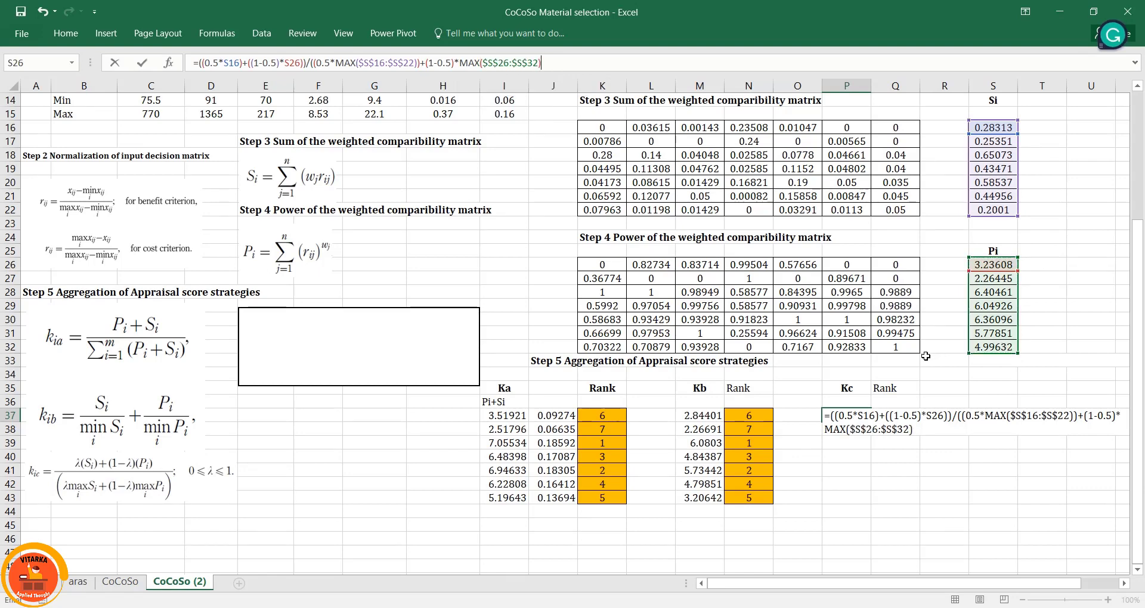
{"action": "left_click", "coordinate": [425, 63]}
{"action": "type", "text": "("}
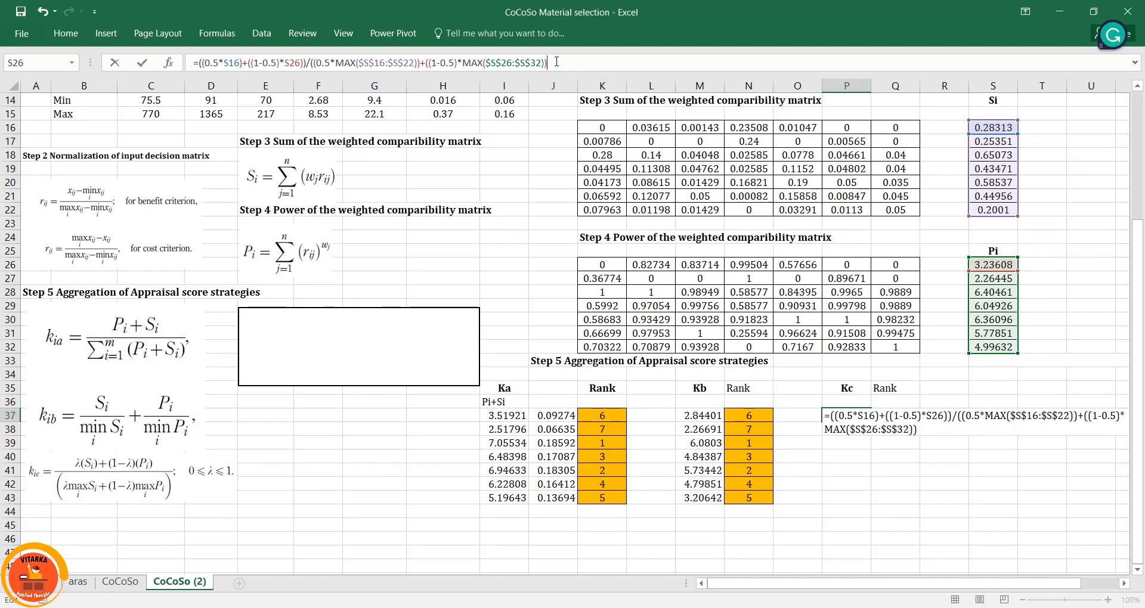
{"action": "key", "text": "Return"}
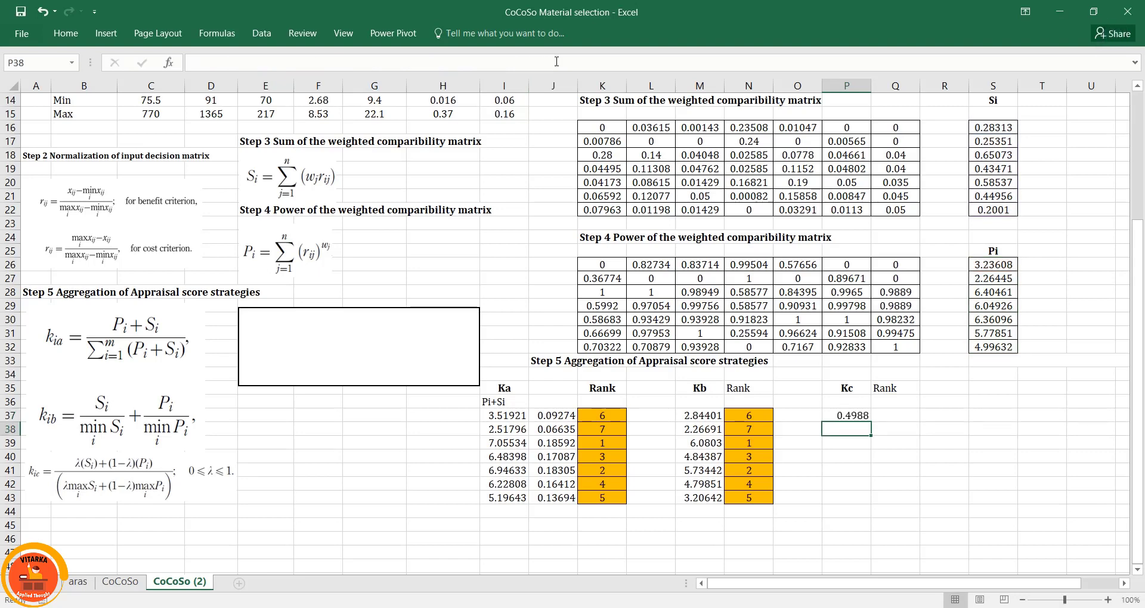
{"action": "left_click", "coordinate": [860, 414]}
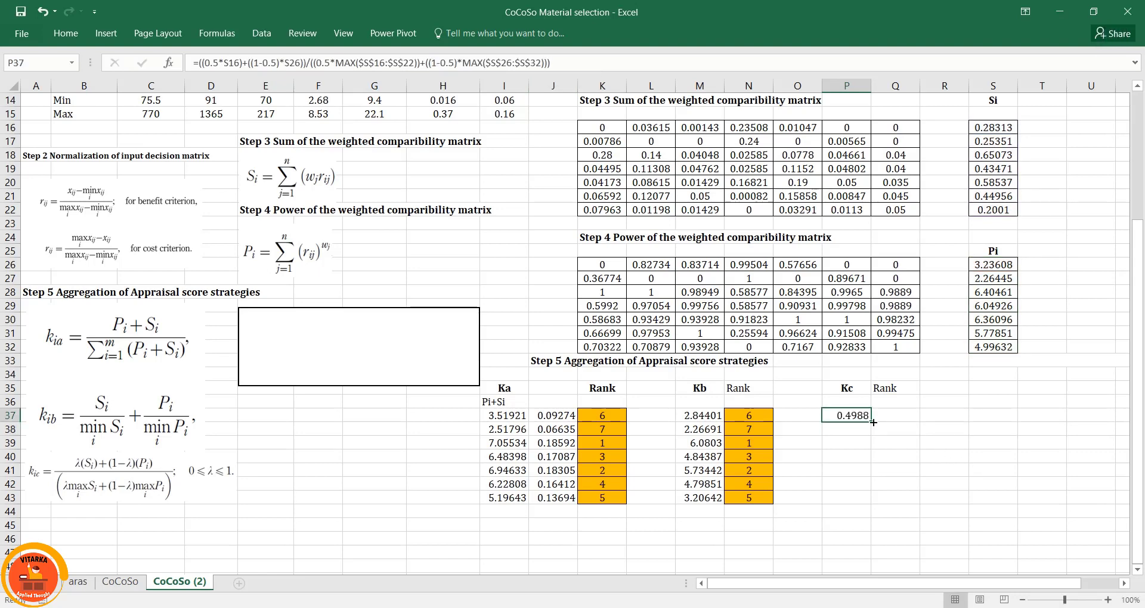
{"action": "left_click_drag", "start_coordinate": [873, 423], "coordinate": [876, 500]}
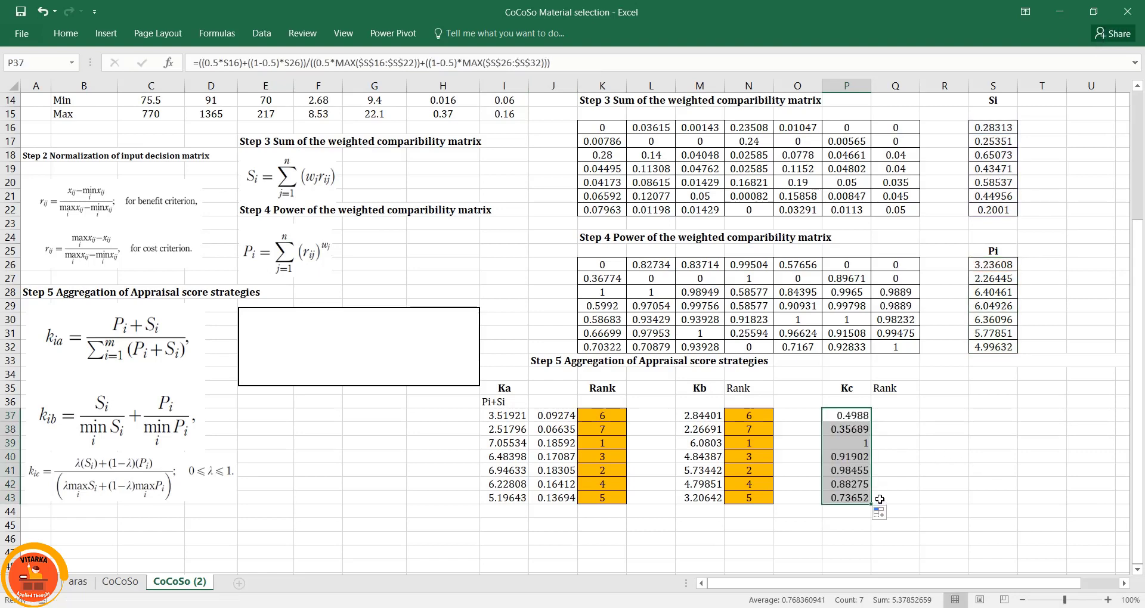
Rank the Kc scores by copying the N37 formula to Q37, changing its range to $P$37:$P$43 and filling down to Q43
{"action": "left_click", "coordinate": [896, 413]}
{"action": "left_click", "coordinate": [745, 415]}
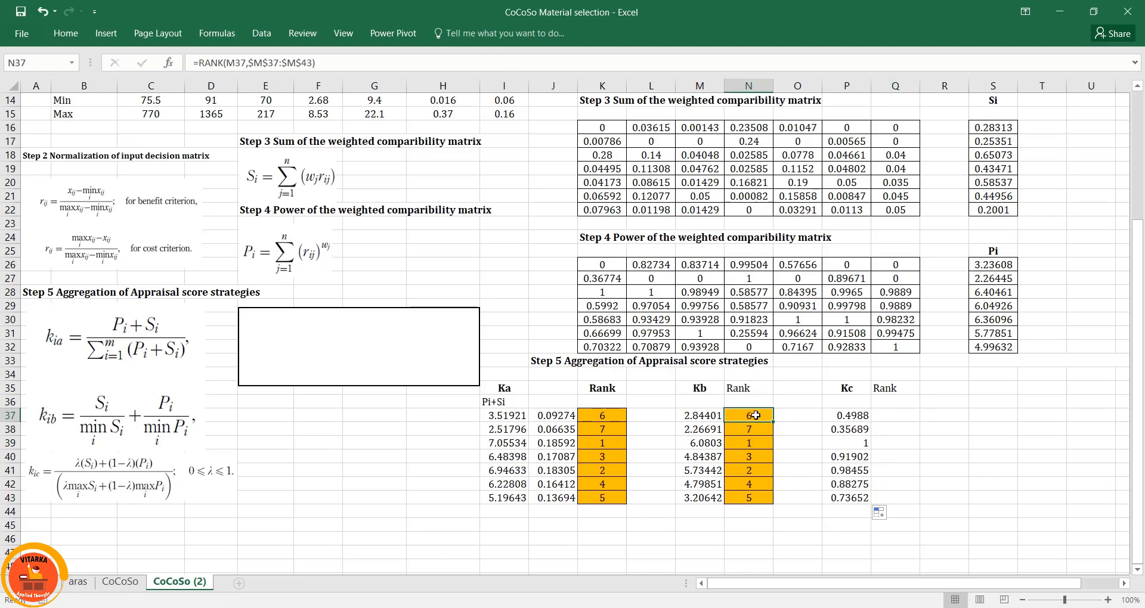
{"action": "key", "text": "ctrl+c"}
{"action": "left_click", "coordinate": [896, 415]}
{"action": "key", "text": "ctrl+v"}
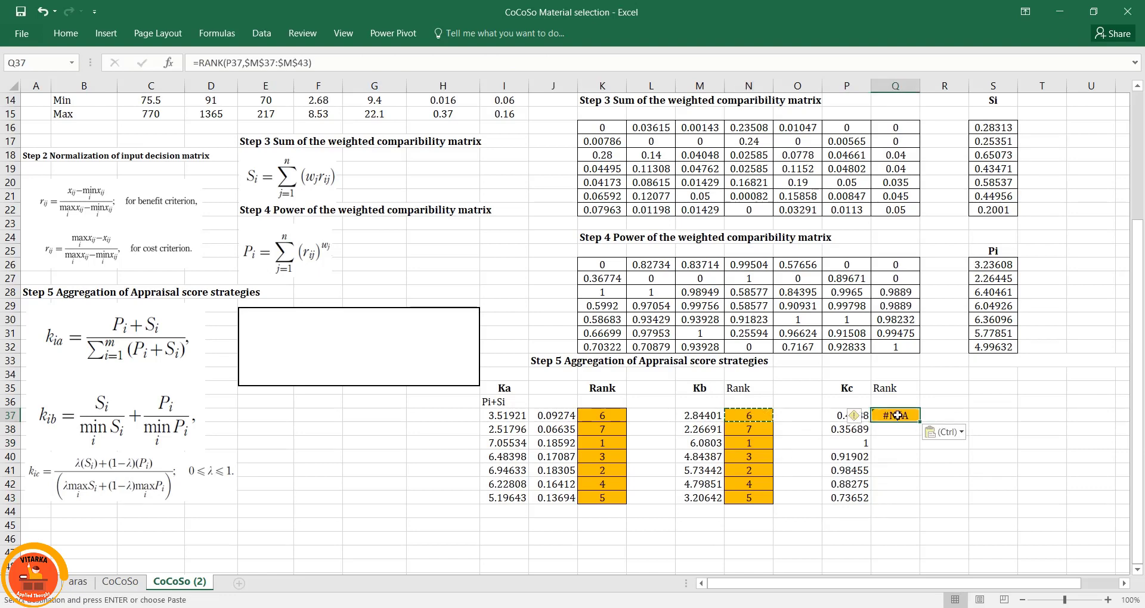
{"action": "key", "text": "F2"}
{"action": "left_click_drag", "start_coordinate": [723, 469], "coordinate": [839, 464]}
{"action": "key", "text": "Return"}
{"action": "left_click", "coordinate": [902, 416]}
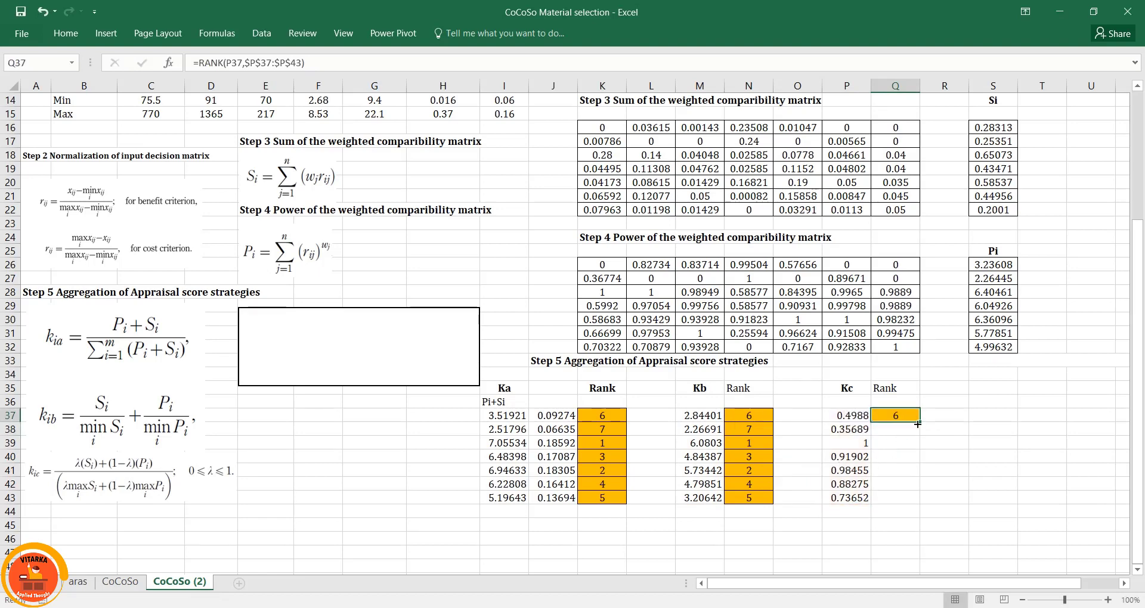
{"action": "left_click_drag", "start_coordinate": [921, 423], "coordinate": [928, 505]}
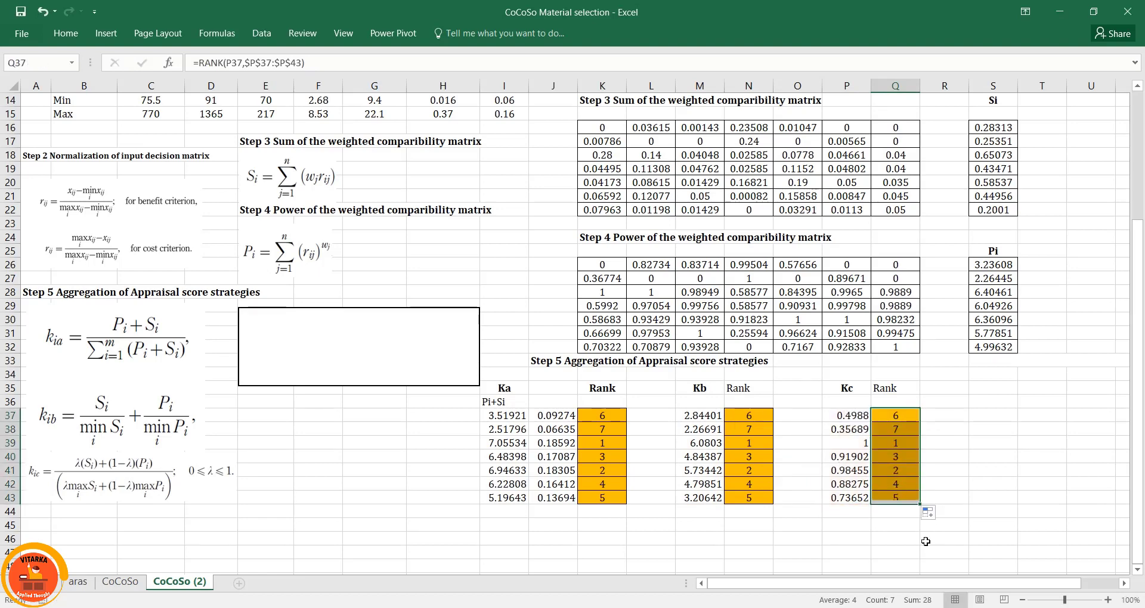
{"action": "left_click", "coordinate": [905, 547]}
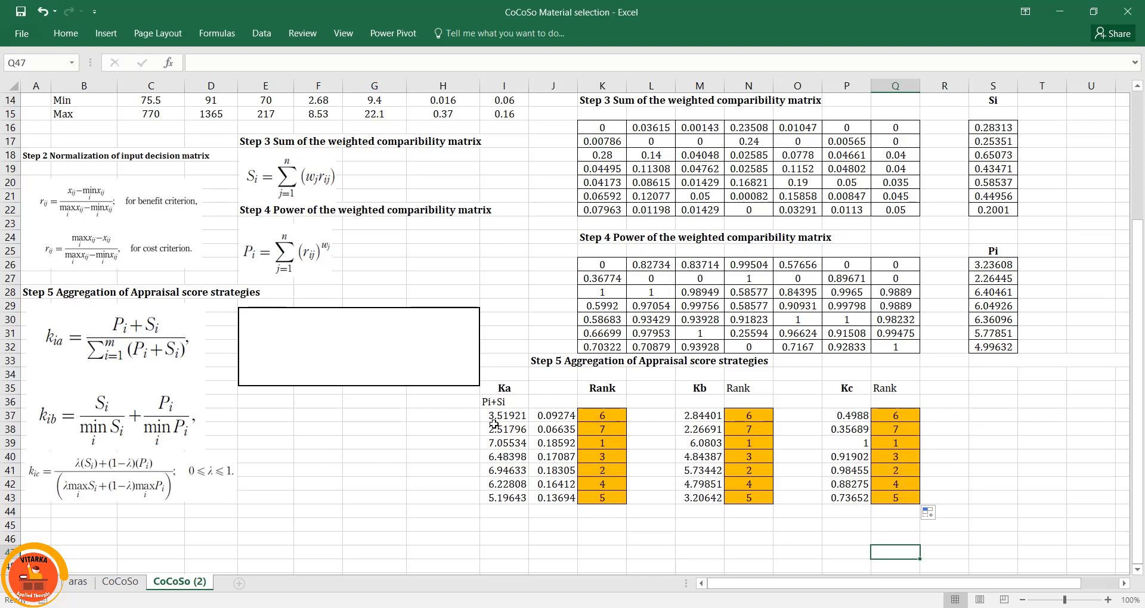
{"action": "left_click_drag", "start_coordinate": [596, 416], "coordinate": [602, 498]}
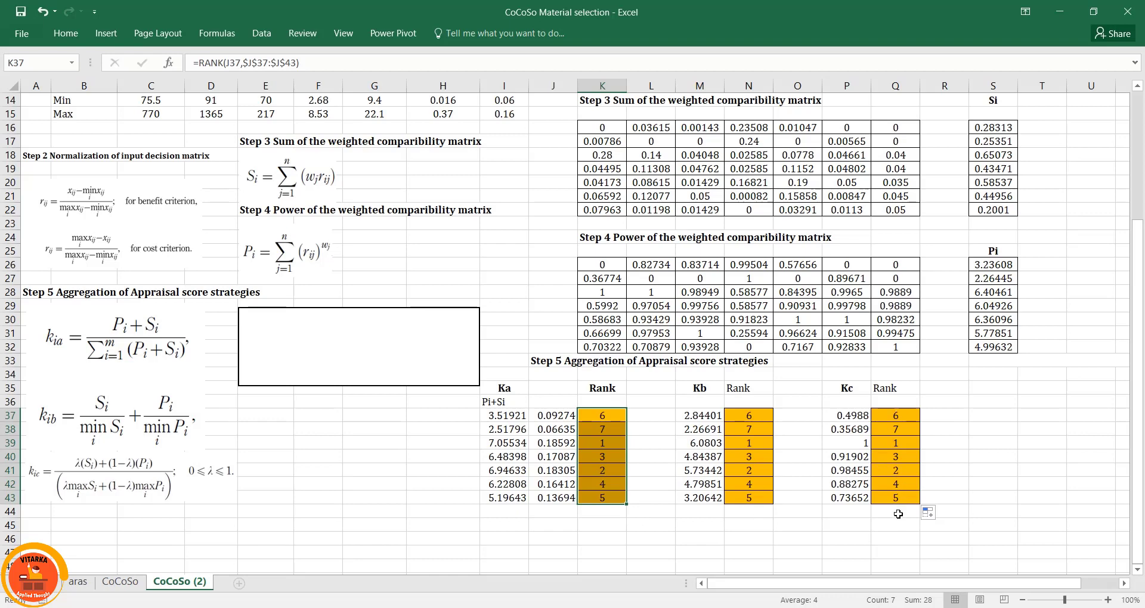
{"action": "left_click", "coordinate": [909, 443]}
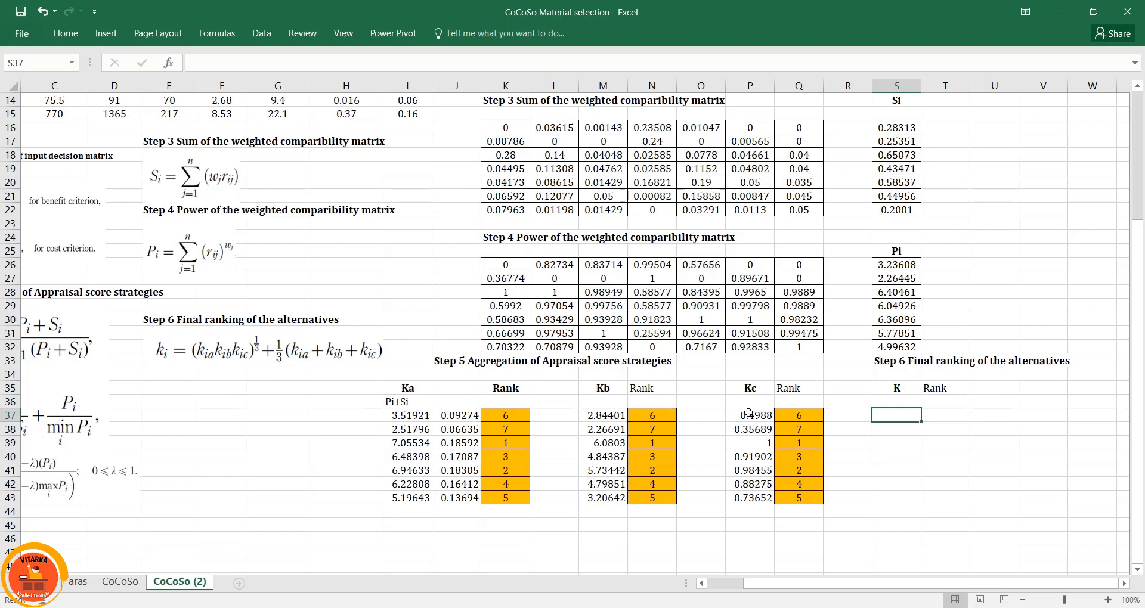
Start the K formula in S37 with the bracketed cube-root term, so it reads =((J37*M37*P37)^(1/3))+
{"action": "type", "text": "="}
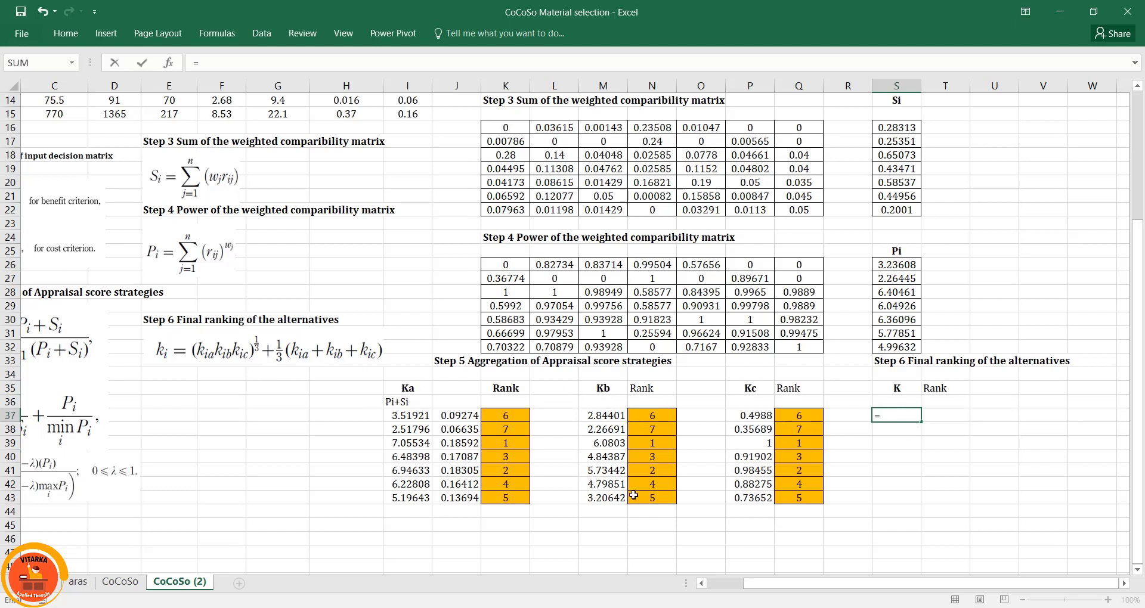
{"action": "type", "text": "("}
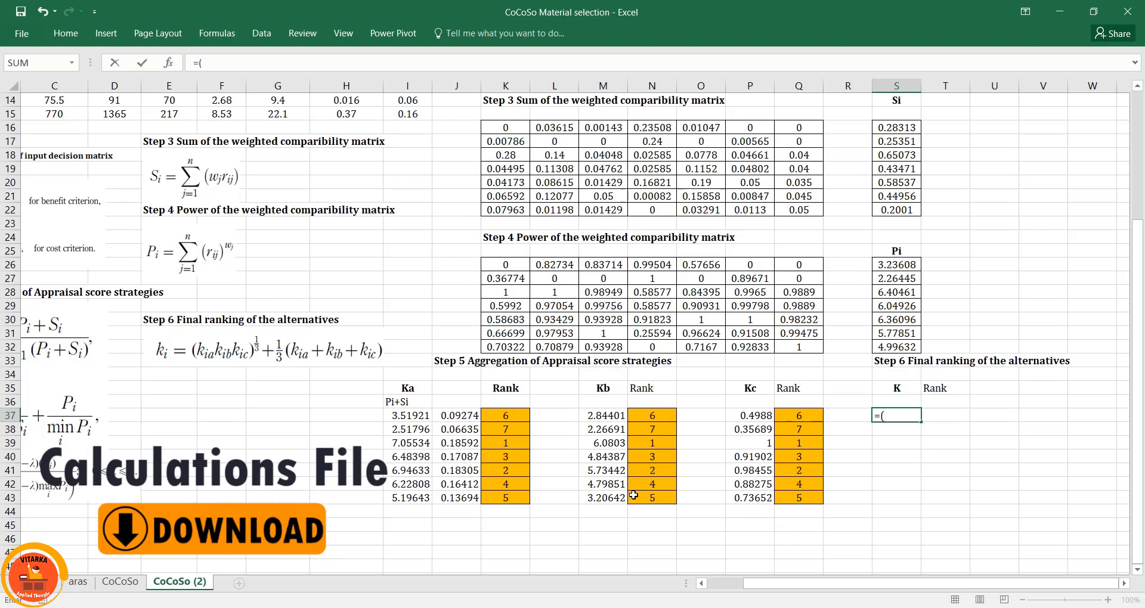
{"action": "left_click", "coordinate": [463, 416]}
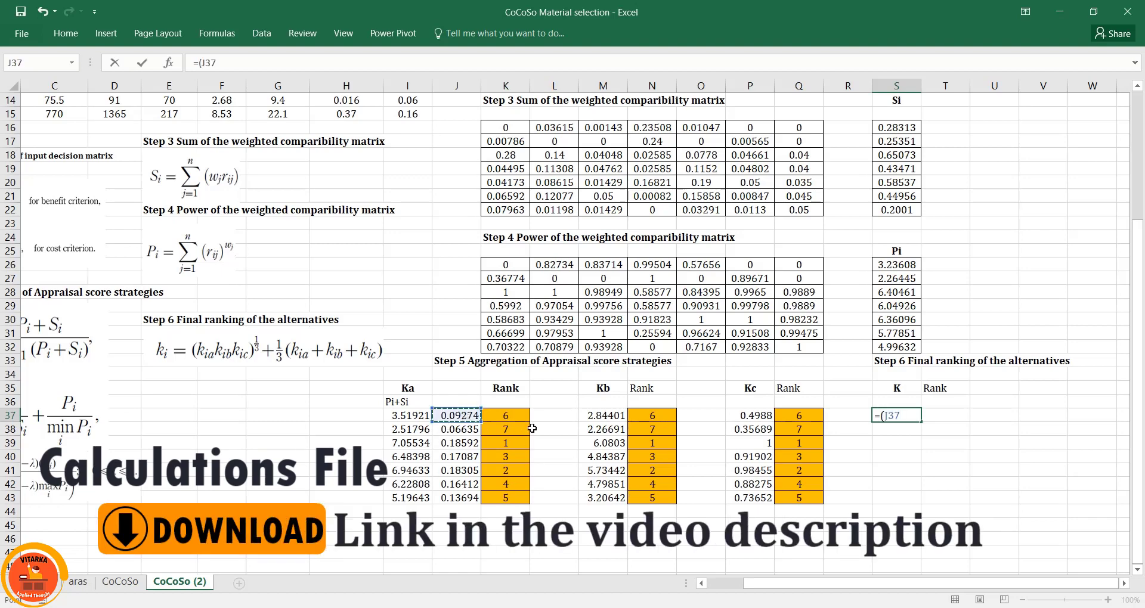
{"action": "type", "text": "*"}
{"action": "left_click", "coordinate": [606, 415]}
{"action": "type", "text": "*"}
{"action": "left_click", "coordinate": [753, 416]}
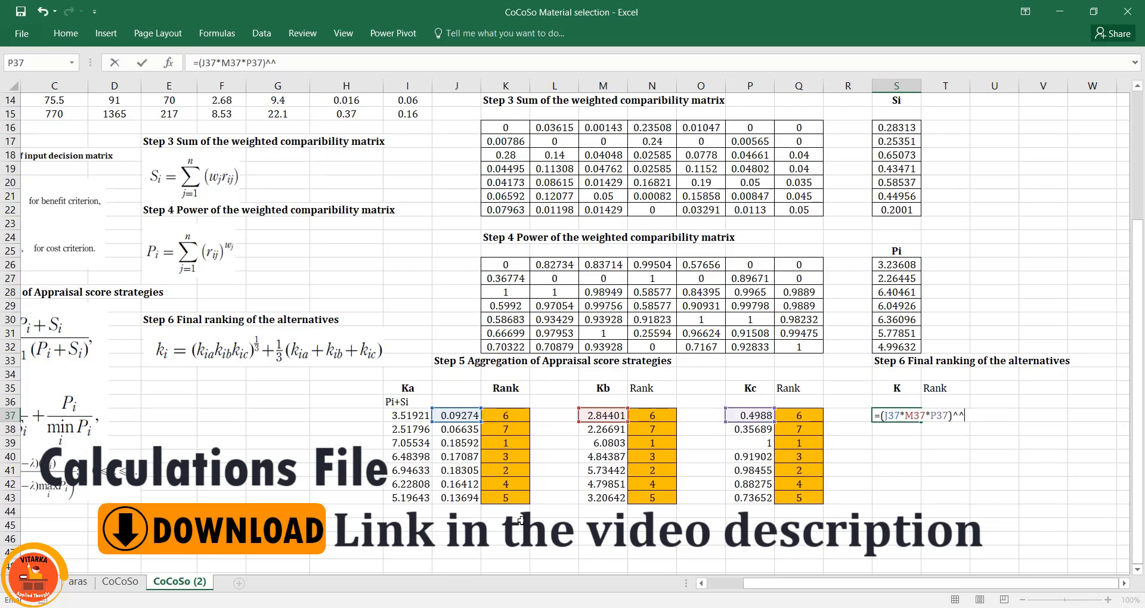
{"action": "type", "text": ")^(1/3)"}
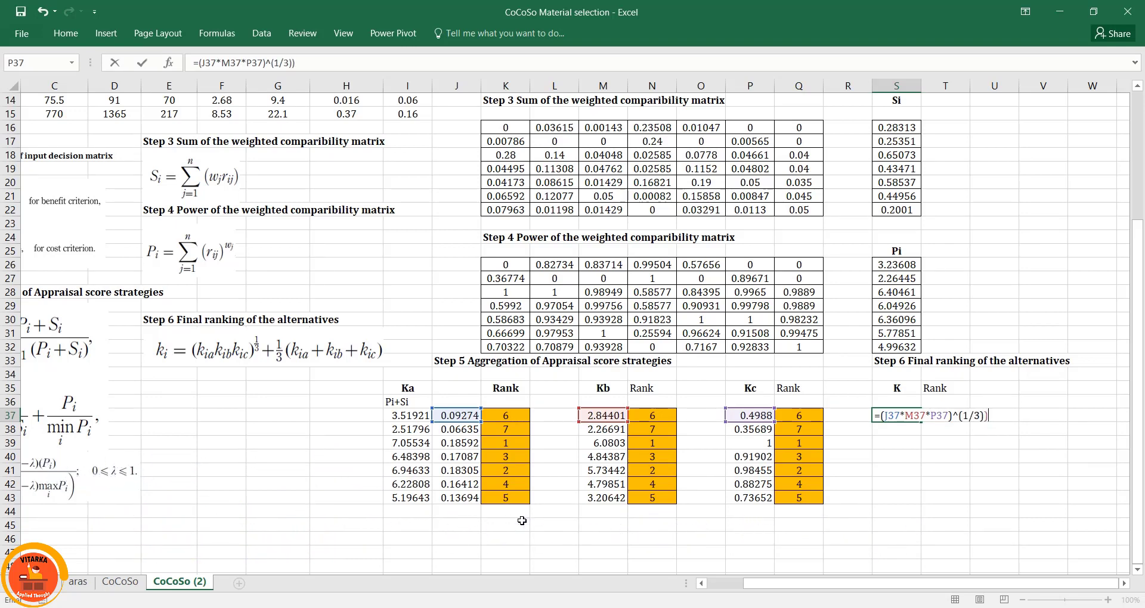
{"action": "left_click", "coordinate": [883, 415]}
{"action": "type", "text": "("}
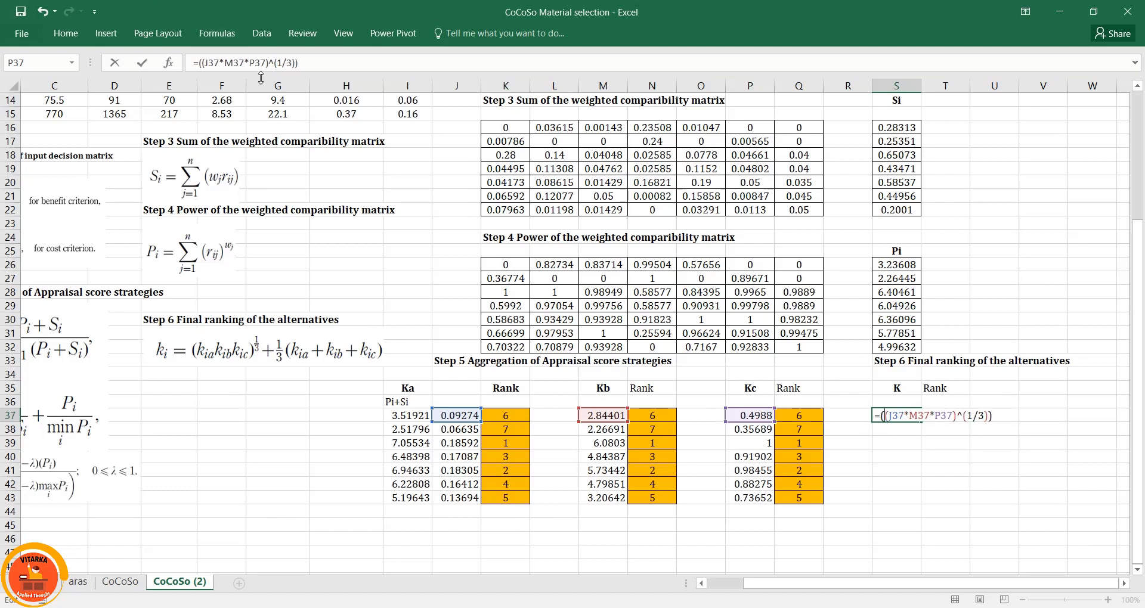
{"action": "left_click", "coordinate": [318, 63]}
{"action": "type", "text": "+"}
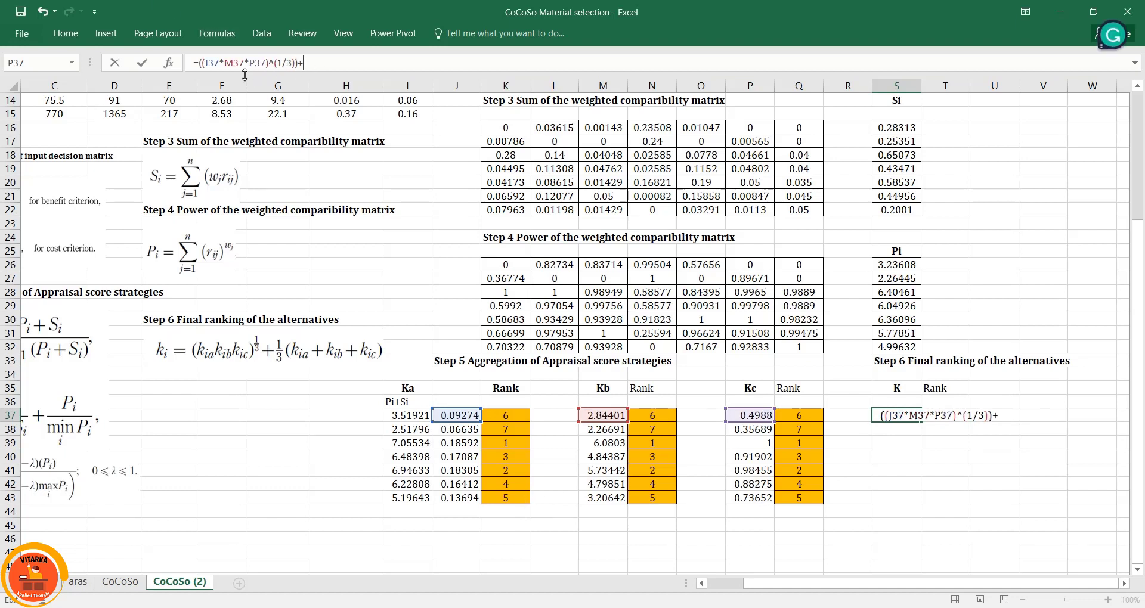
Complete the S37 formula with the averaging term ((1/3)*(J37+M37+P37)) and fill it down to S43
{"action": "type", "text": "((1/3)*("}
{"action": "left_click", "coordinate": [447, 417]}
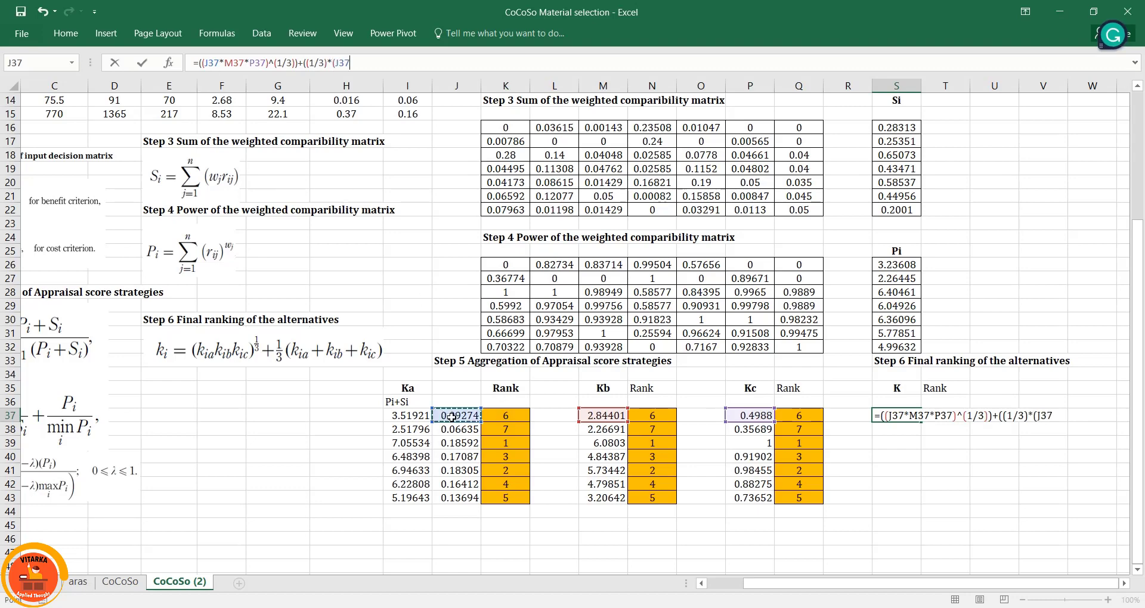
{"action": "type", "text": "+"}
{"action": "left_click", "coordinate": [604, 416]}
{"action": "type", "text": "+"}
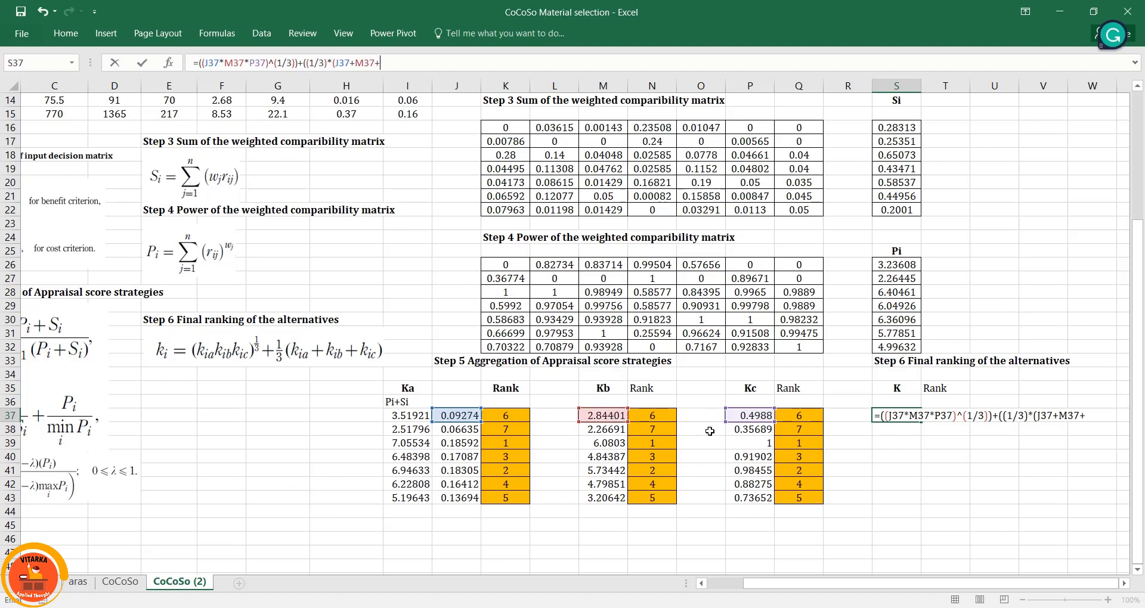
{"action": "left_click", "coordinate": [750, 416]}
{"action": "type", "text": ")"}
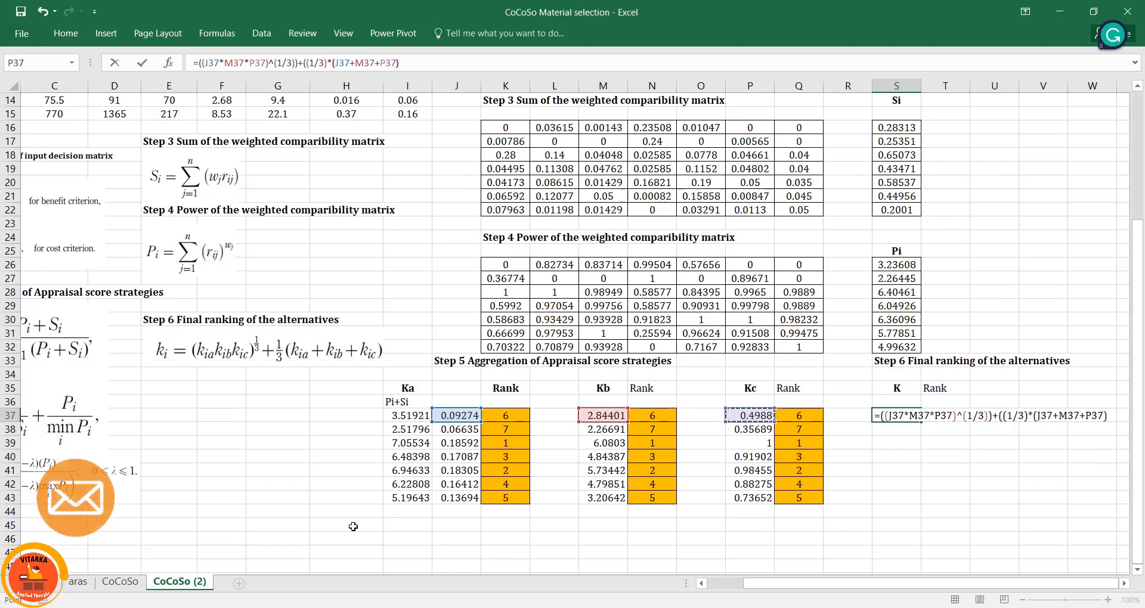
{"action": "type", "text": ")"}
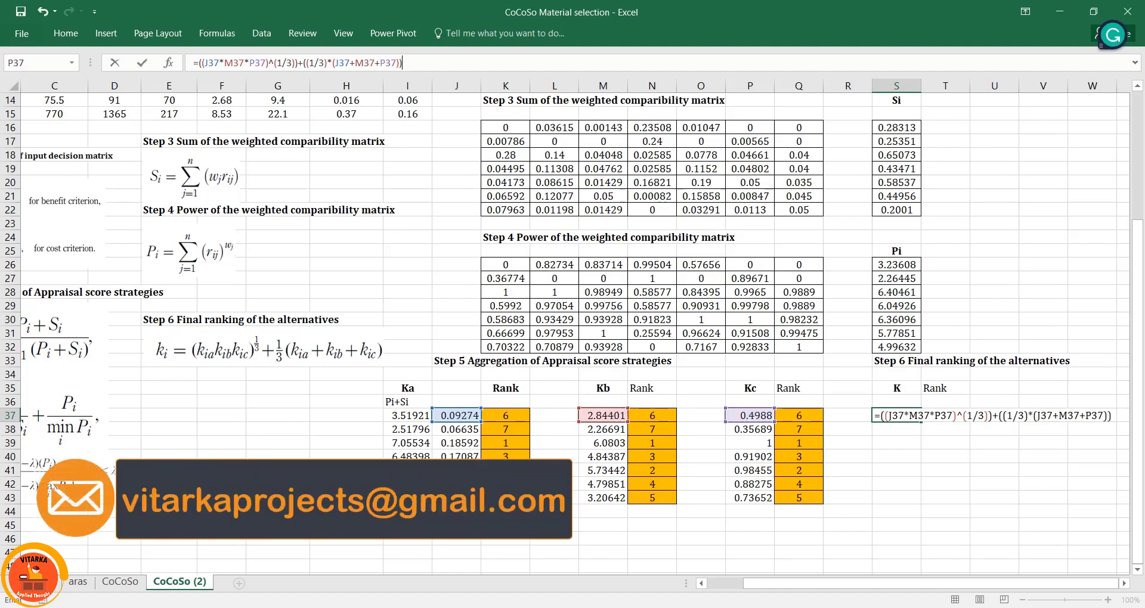
{"action": "key", "text": "Return"}
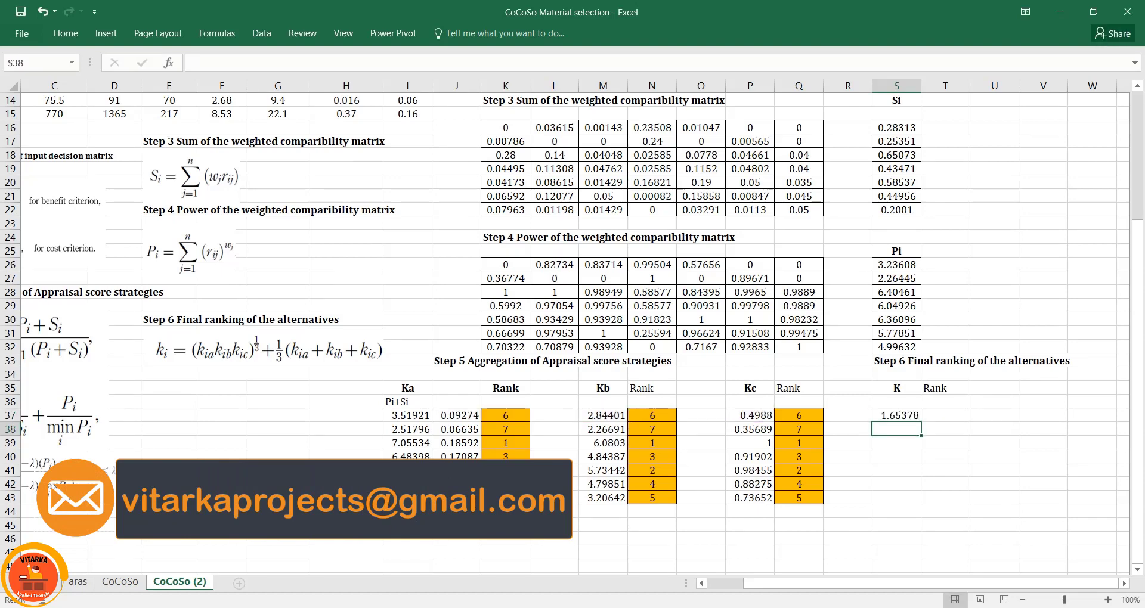
{"action": "left_click_drag", "start_coordinate": [924, 422], "coordinate": [925, 504]}
Rank the K scores by copying the Q37 formula to T37, changing its range to $S$37:$S$43 and filling down to T43
{"action": "key", "text": "Right"}
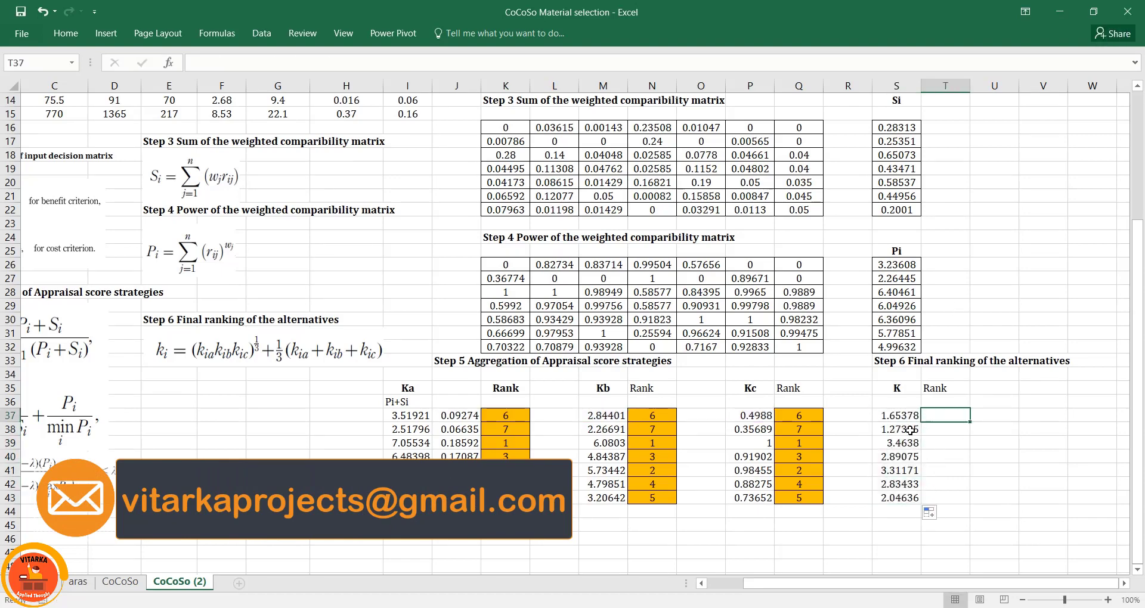
{"action": "left_click", "coordinate": [814, 416]}
{"action": "key", "text": "ctrl+c"}
{"action": "left_click", "coordinate": [951, 416]}
{"action": "key", "text": "ctrl+v"}
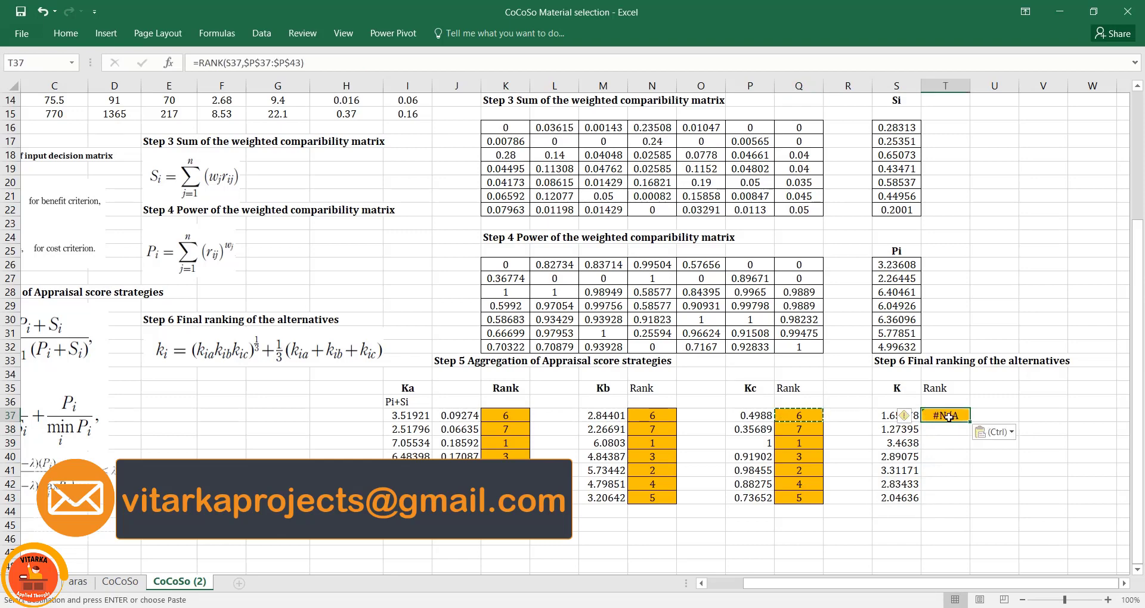
{"action": "double_click", "coordinate": [951, 415]}
{"action": "left_click_drag", "start_coordinate": [776, 459], "coordinate": [922, 459]}
{"action": "key", "text": "Return"}
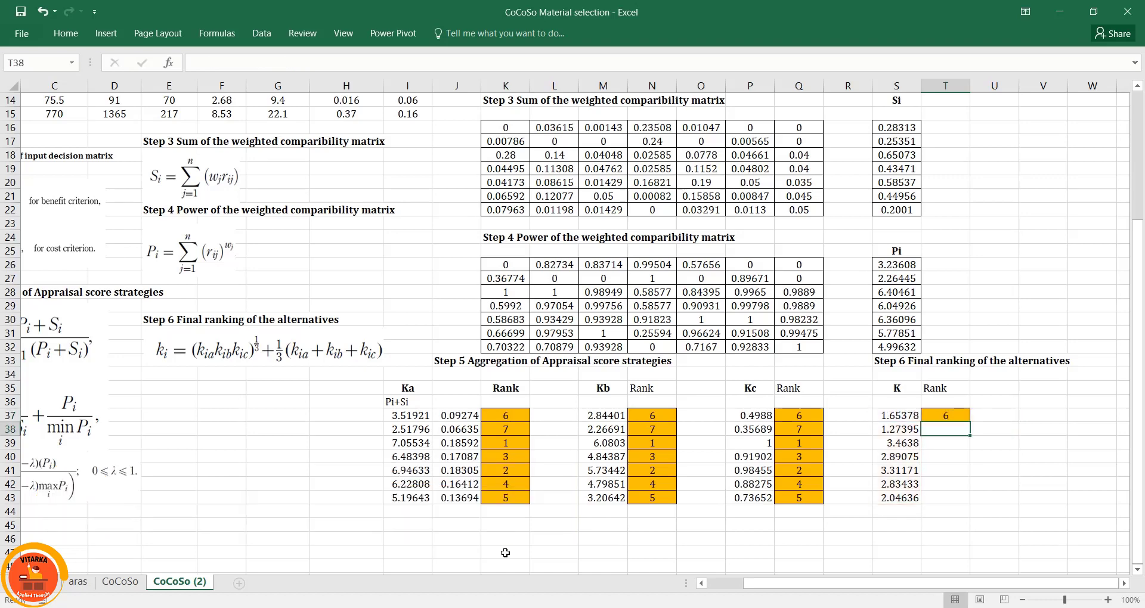
{"action": "left_click", "coordinate": [955, 418]}
{"action": "left_click_drag", "start_coordinate": [970, 422], "coordinate": [975, 504]}
Check the final ranks in T37:T43, including the range referenced by the RANK formula in T40
{"action": "left_click", "coordinate": [945, 457]}
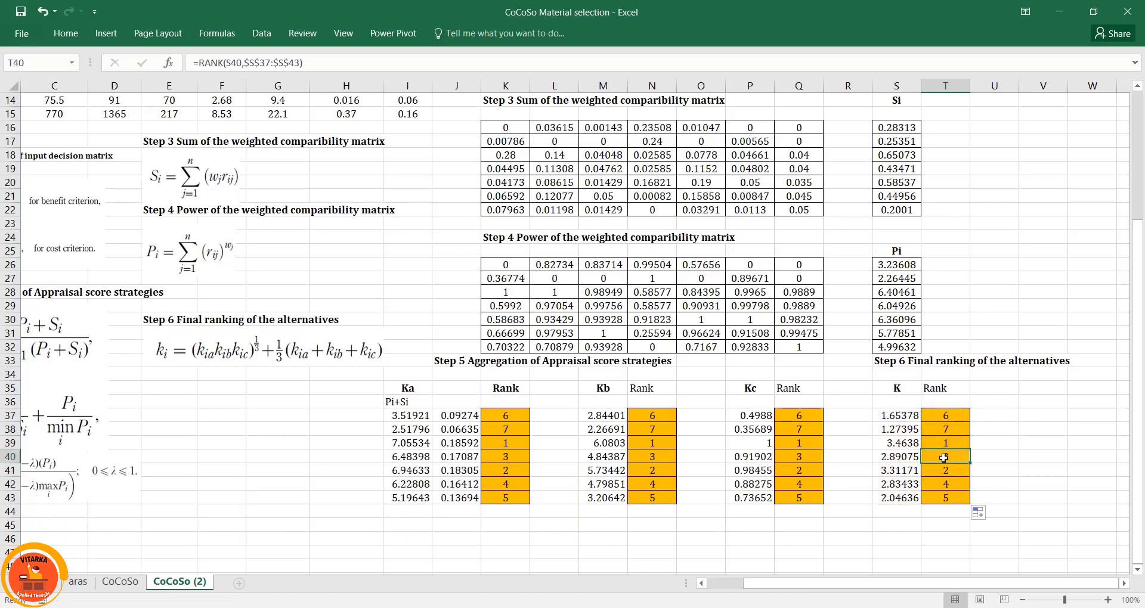
{"action": "double_click", "coordinate": [943, 458]}
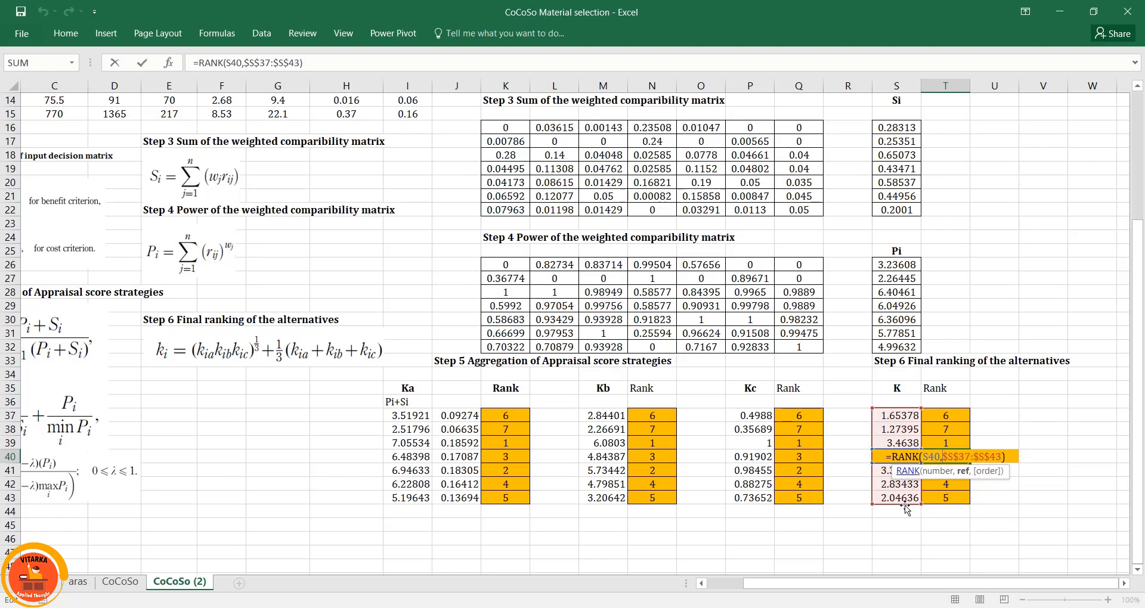
{"action": "key", "text": "Escape"}
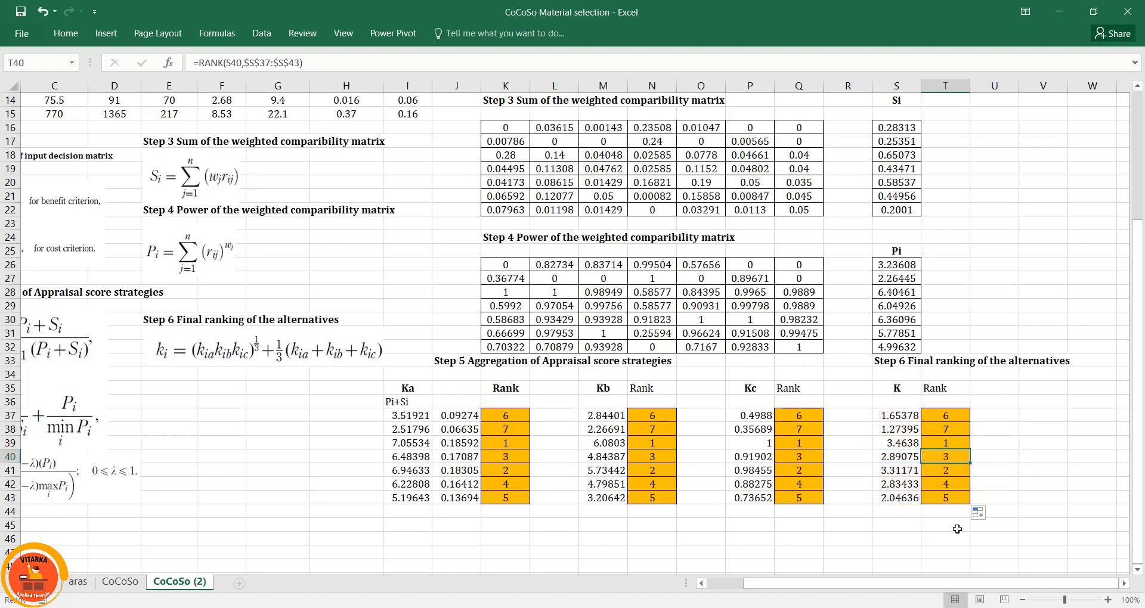
{"action": "left_click", "coordinate": [947, 411]}
{"action": "left_click_drag", "start_coordinate": [948, 410], "coordinate": [948, 495]}
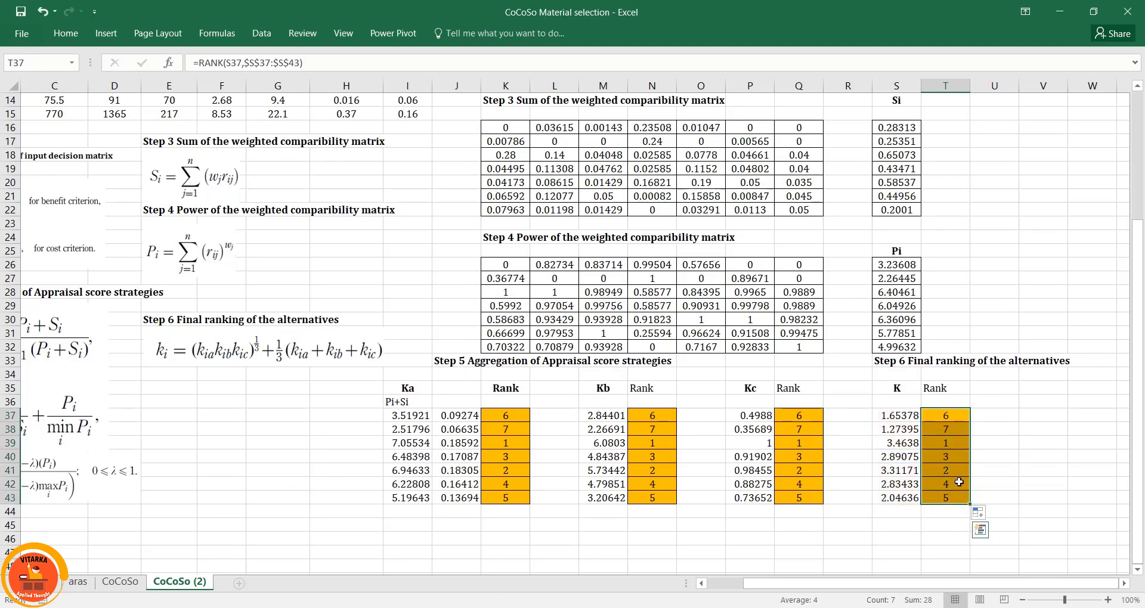
{"action": "left_click", "coordinate": [985, 433]}
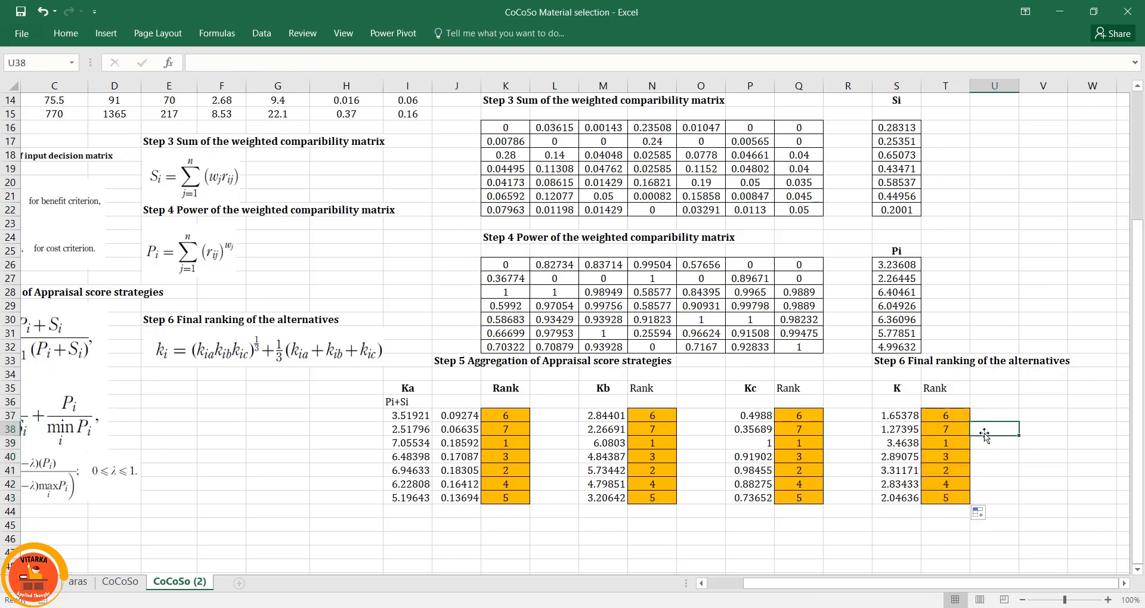
{"action": "left_click", "coordinate": [949, 415]}
{"action": "left_click", "coordinate": [948, 443]}
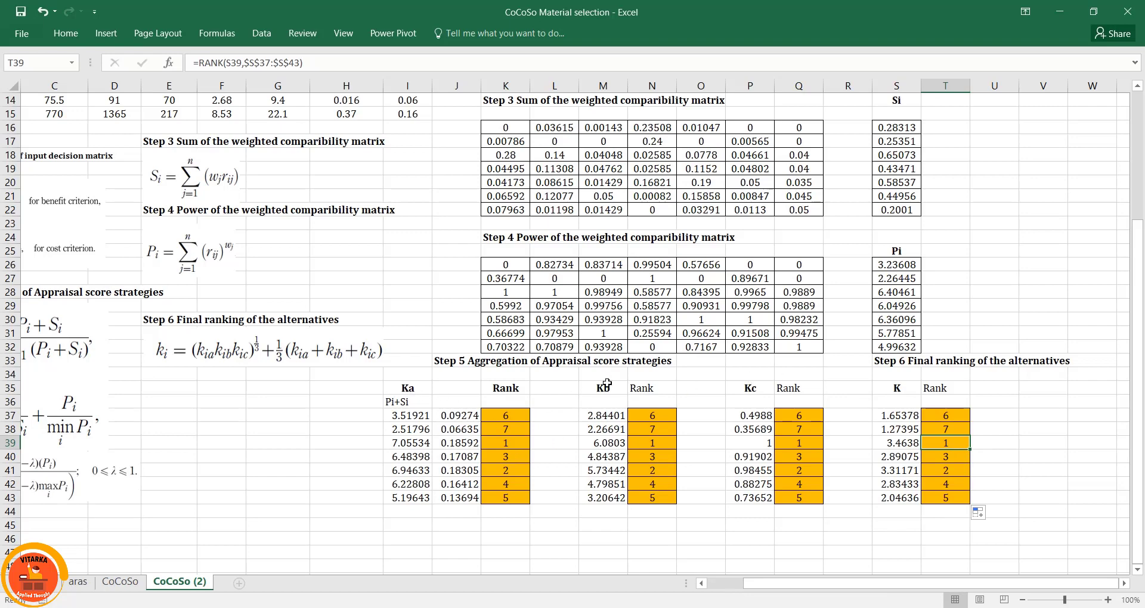
Return to the decision matrix at the start of the sheet and locate the first-ranked material, SS 301 FH in B7
{"action": "key", "text": "ctrl+Home"}
{"action": "left_click", "coordinate": [96, 209]}
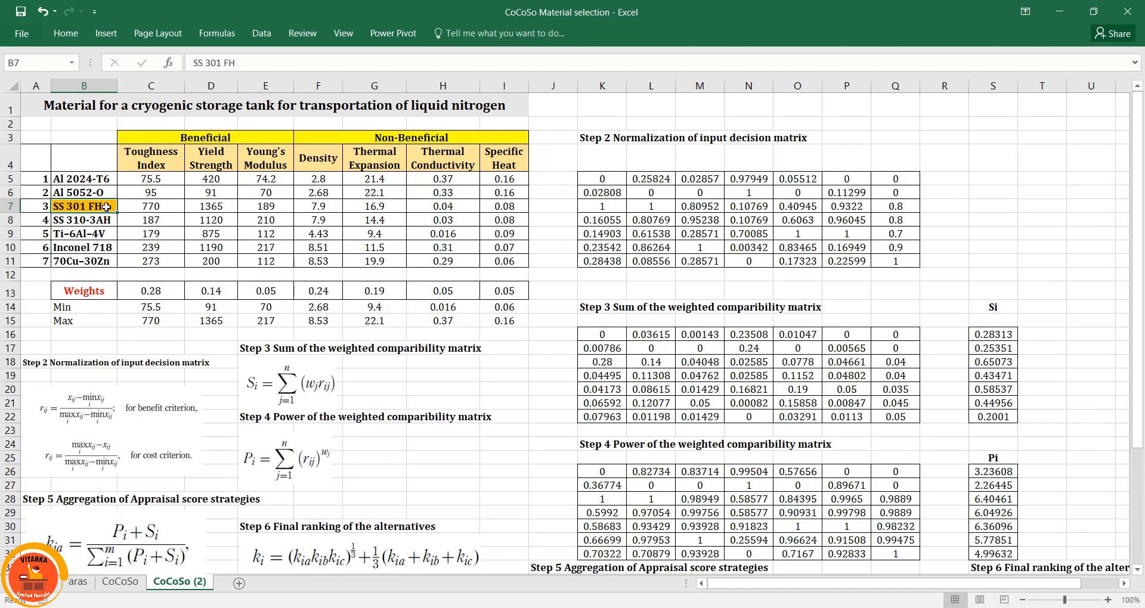
{"action": "left_click", "coordinate": [138, 236]}
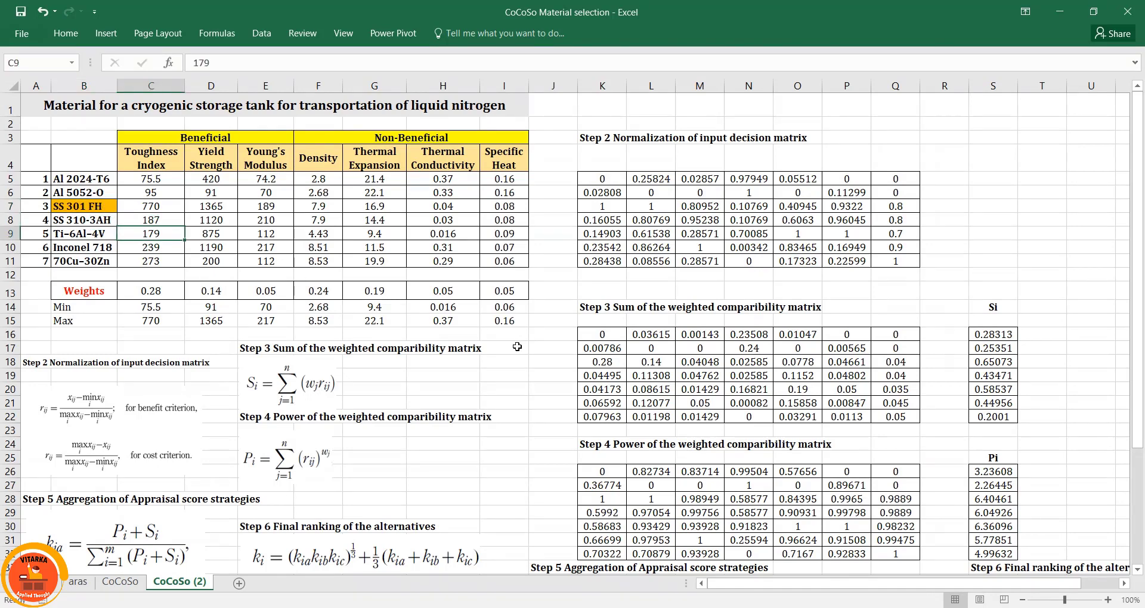